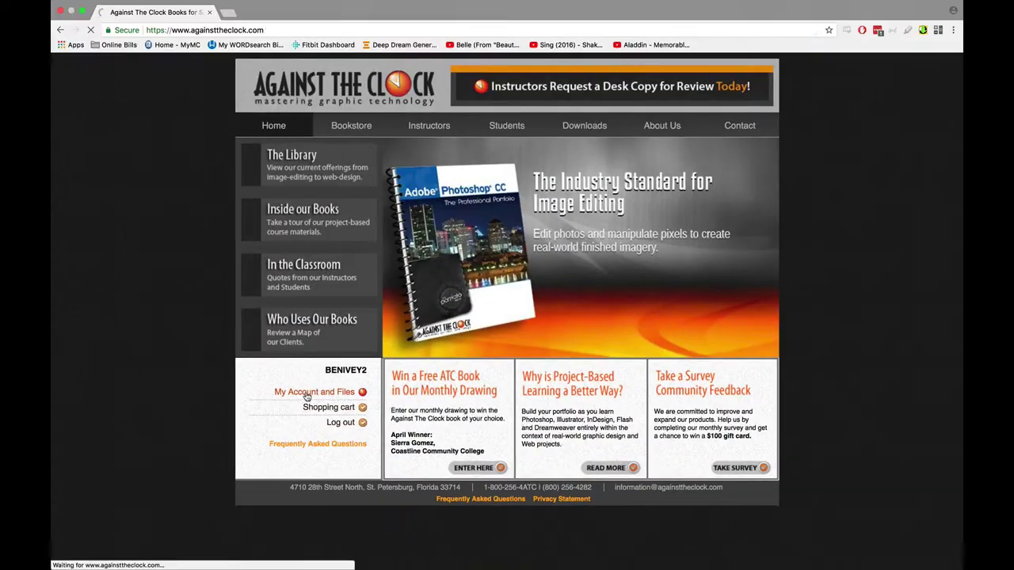
Download the ATC OpenType fonts archive for CC titles from My Student Resource Files
left_click(304, 386)
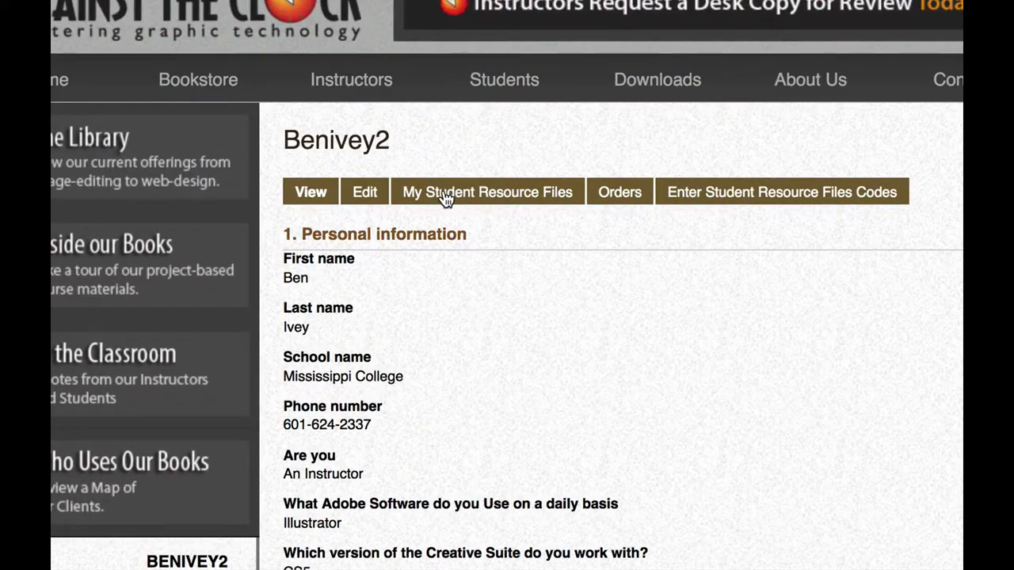
left_click(464, 198)
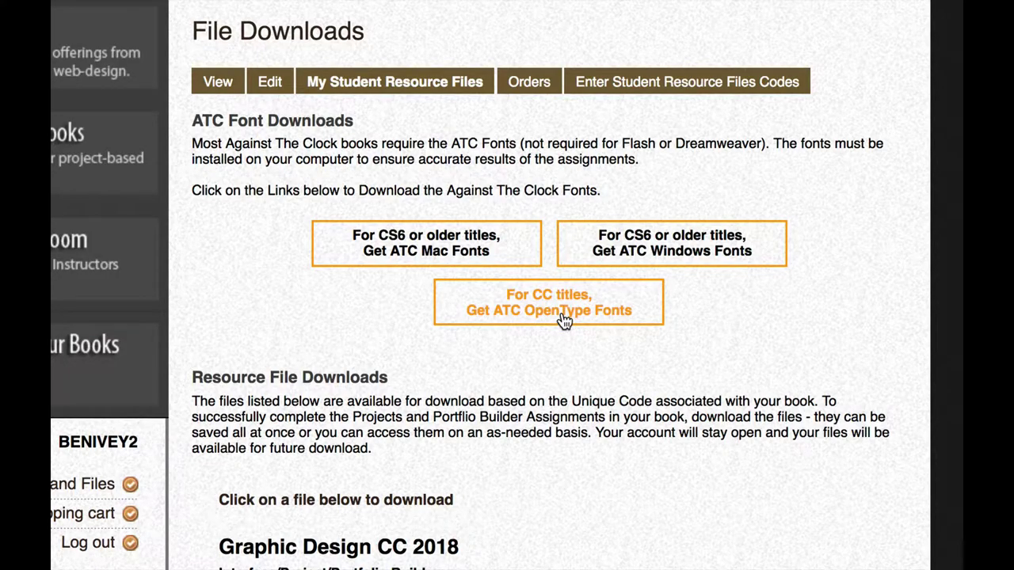
left_click(562, 315)
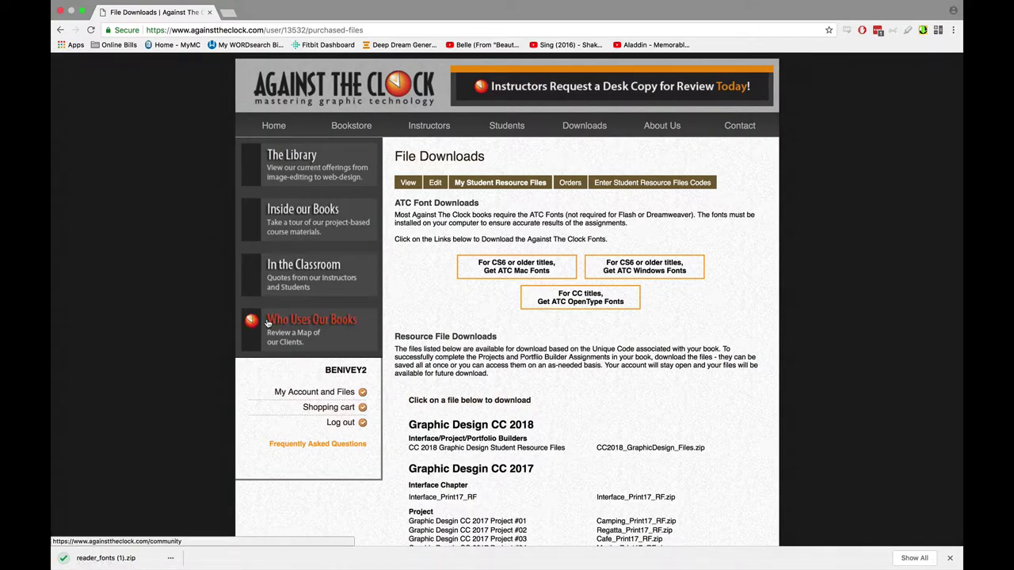
Unzip reader_fonts.zip on the desktop into the New ATC Fonts 2013 folder
key("ctrl+Left")
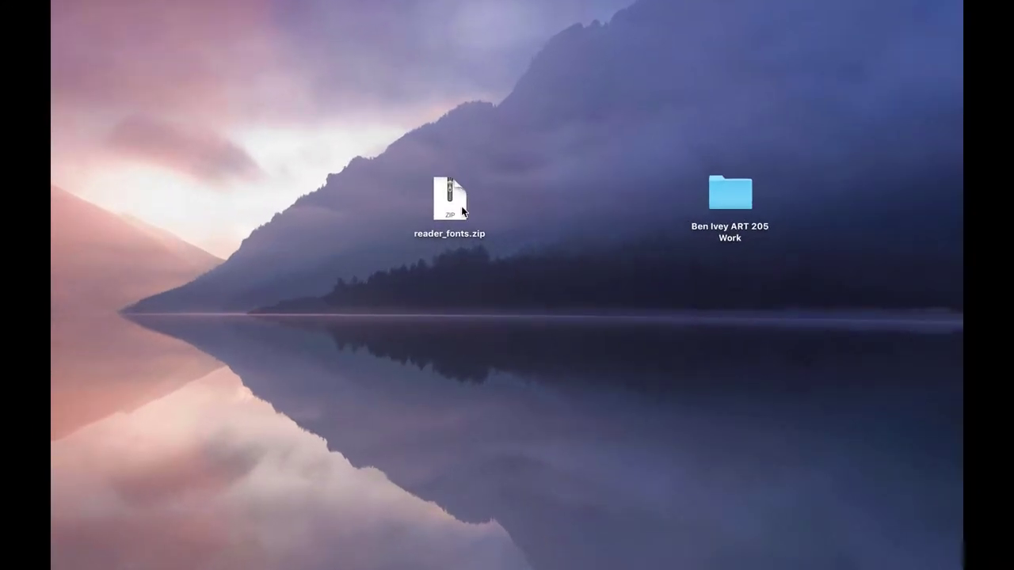
double_click(452, 207)
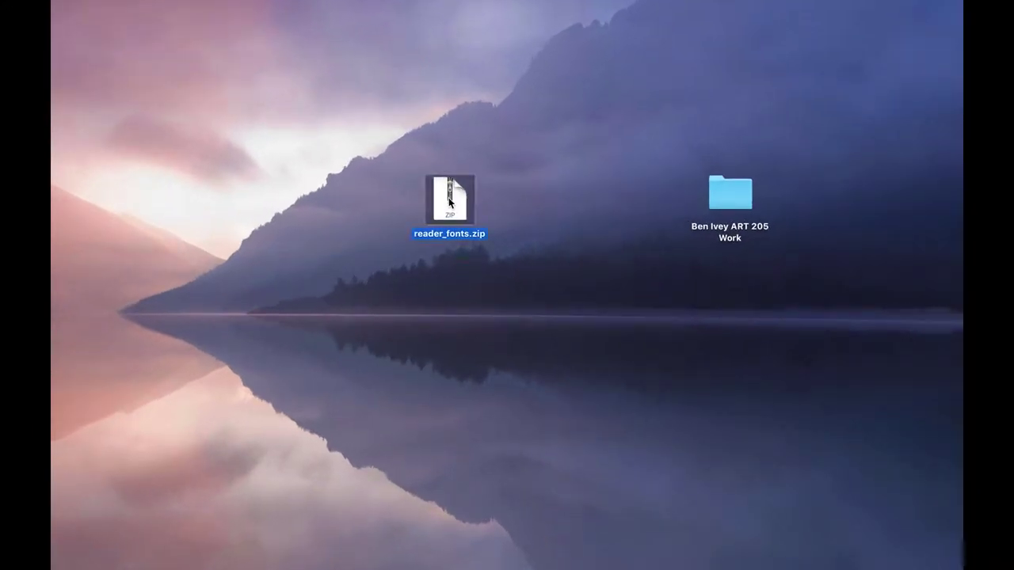
left_click_drag(486, 209, 560, 185)
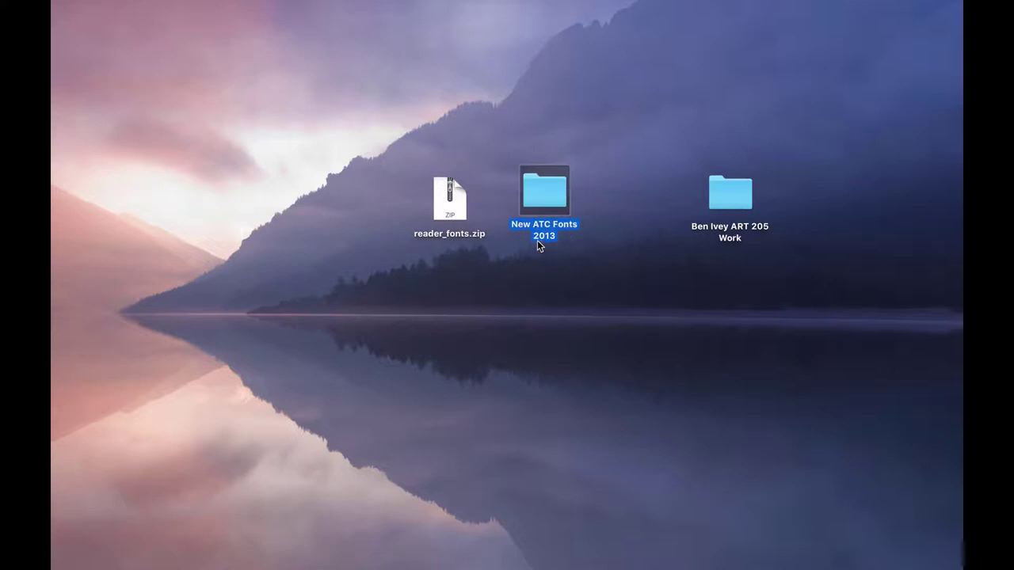
left_click(575, 249)
Open New ATC Fonts 2013 and go into the OpenType ATCGarnet font folder
double_click(539, 195)
left_click(351, 261)
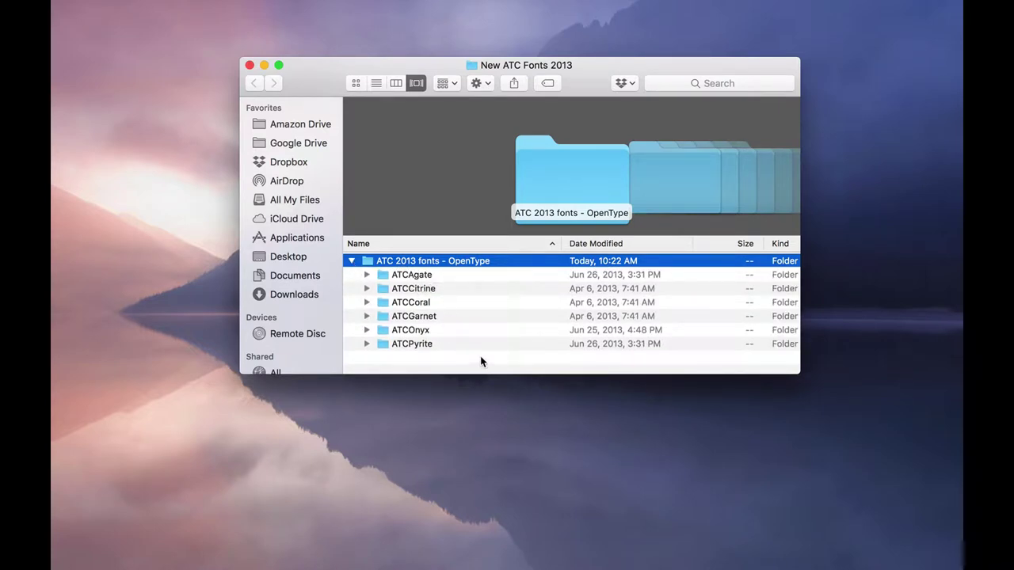
left_click(418, 315)
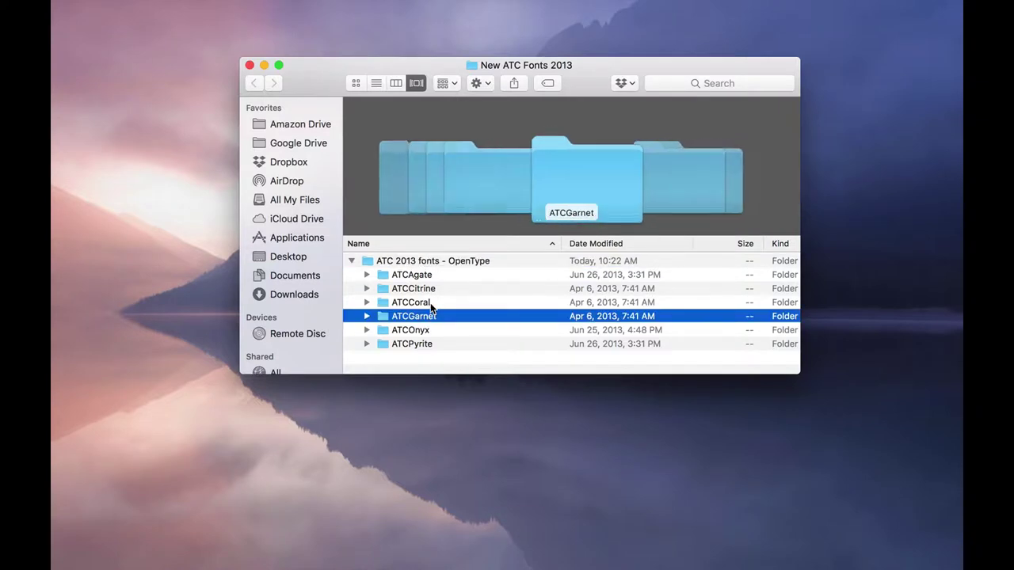
left_click(431, 303)
left_click(385, 316)
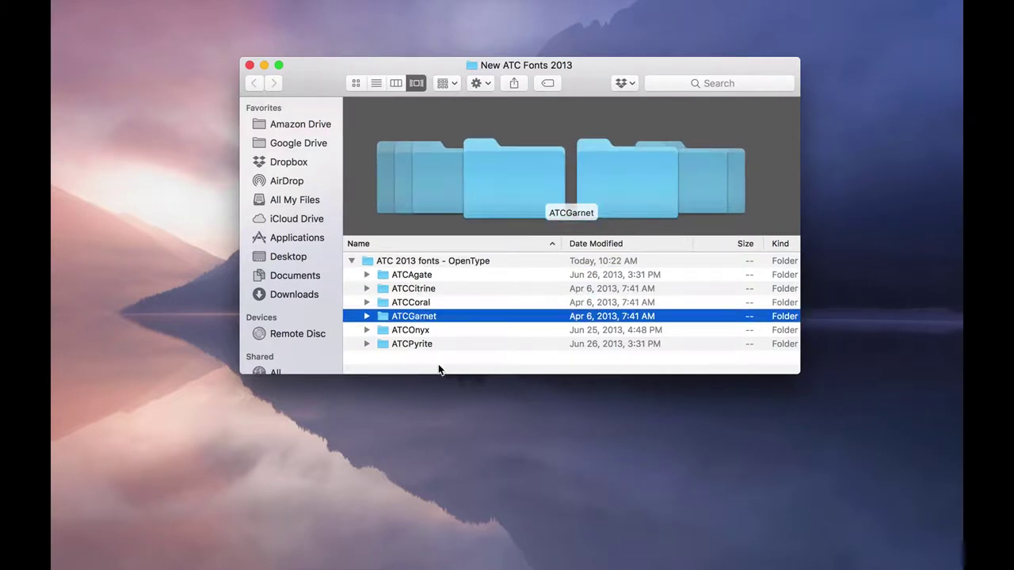
key("super+Down")
Install both ATCGarnet fonts (Medium and Ultra) through Font Book
left_click(451, 308)
left_click(376, 277)
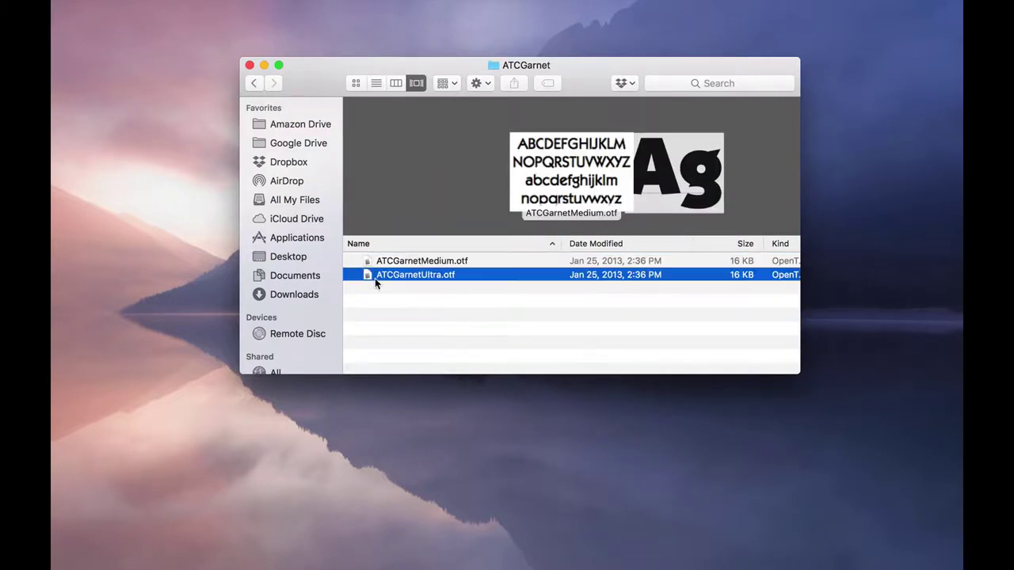
key("super+a")
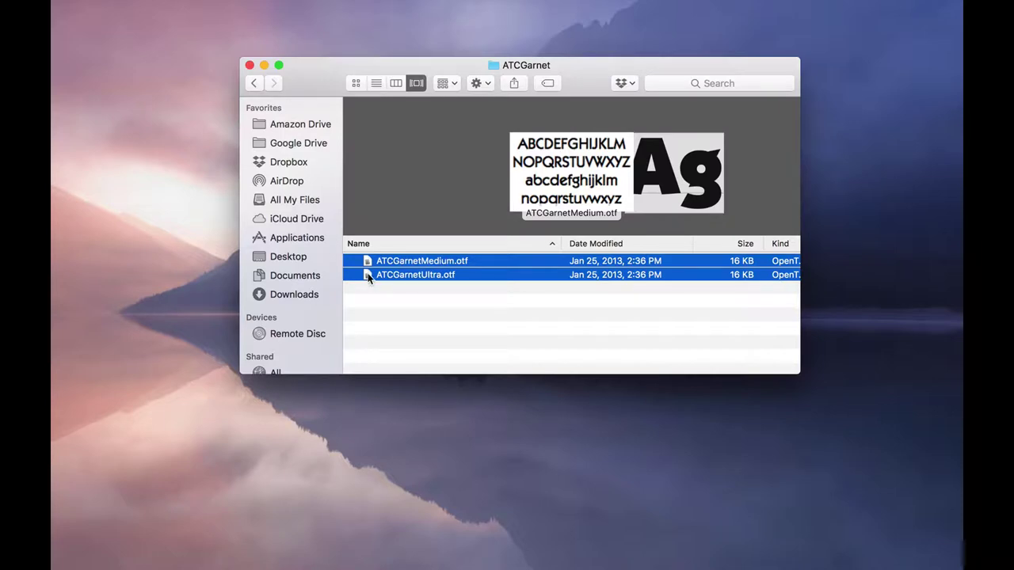
double_click(368, 276)
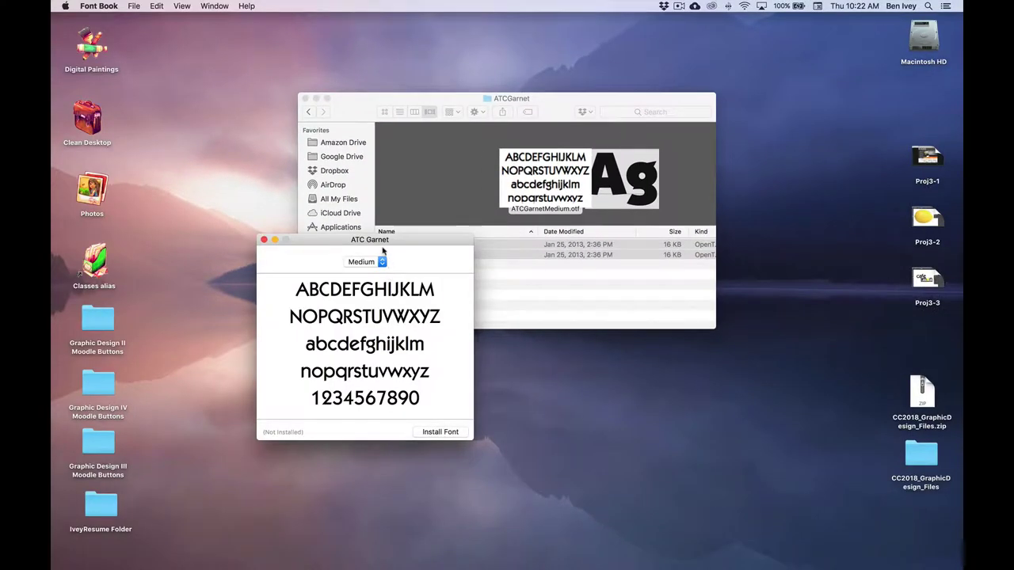
left_click_drag(384, 241, 377, 178)
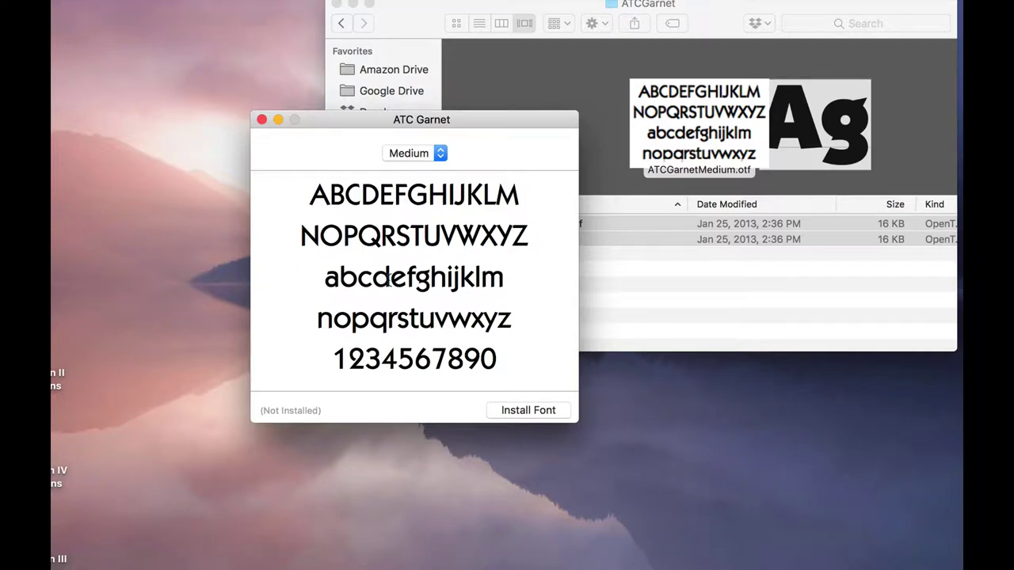
left_click(528, 410)
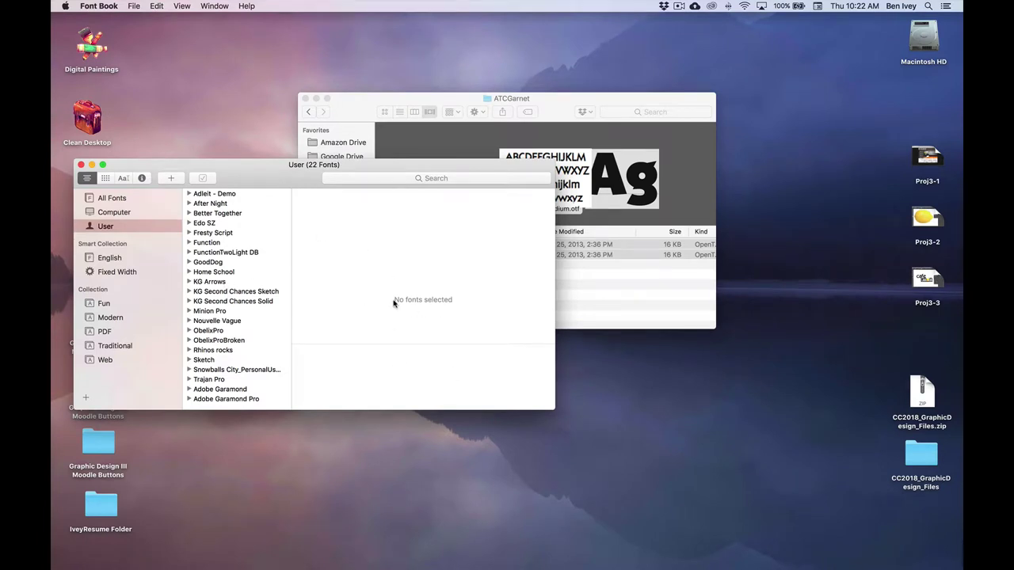
Install both ATCCoral fonts (Normal and Italic), then close Font Book
left_click(623, 296)
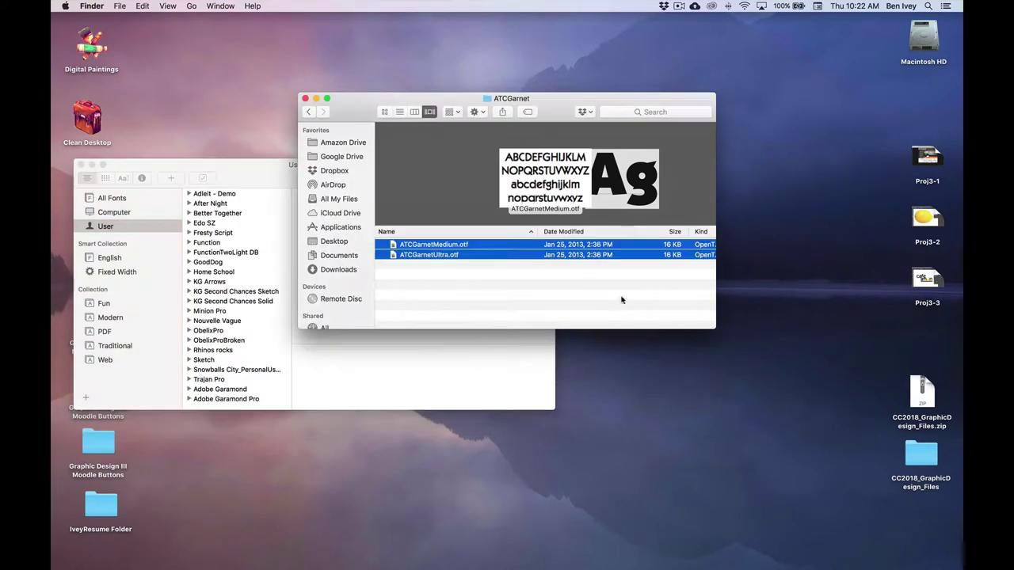
left_click(309, 111)
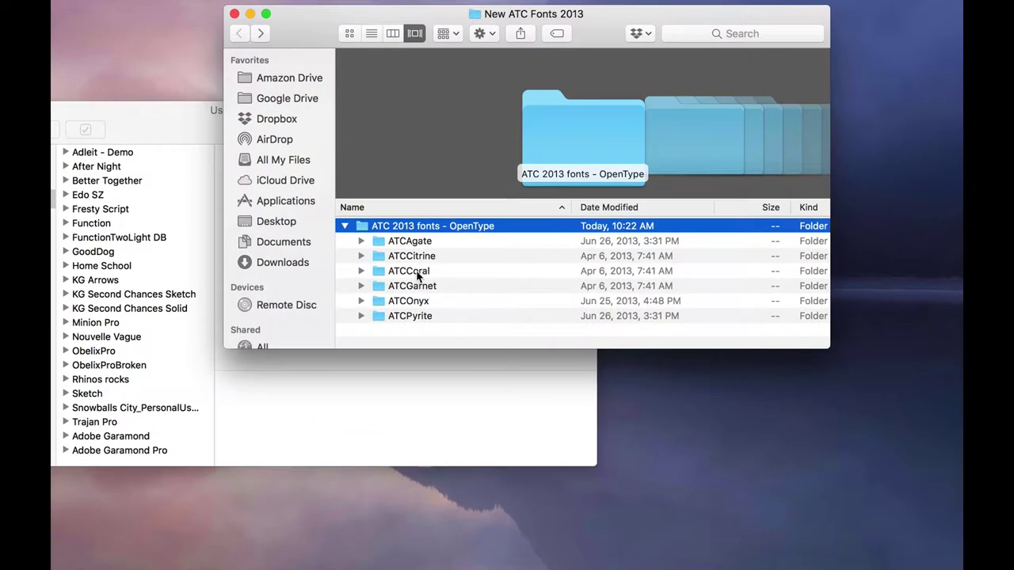
left_click(425, 276)
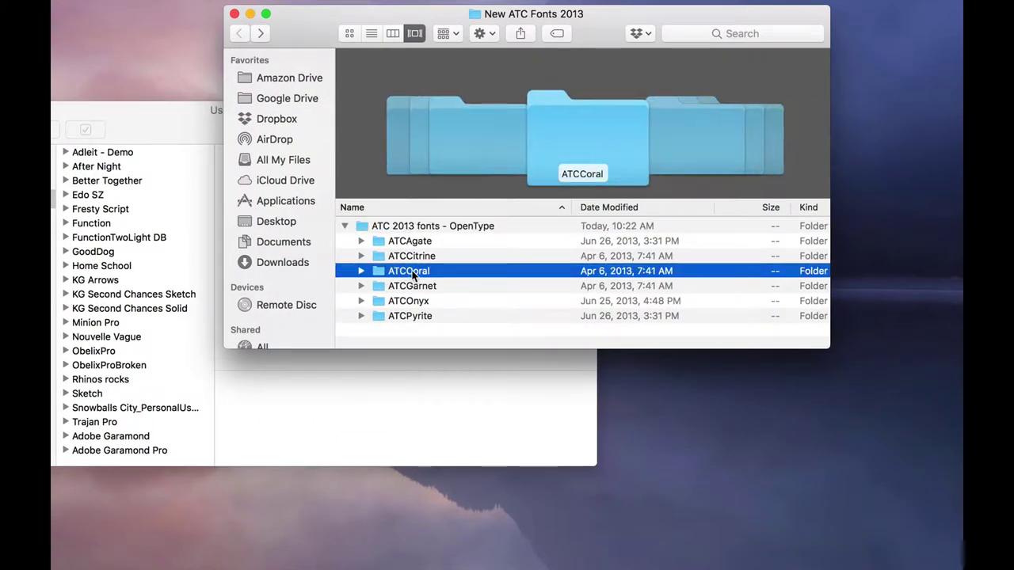
double_click(407, 274)
left_click(357, 241)
key("super+a")
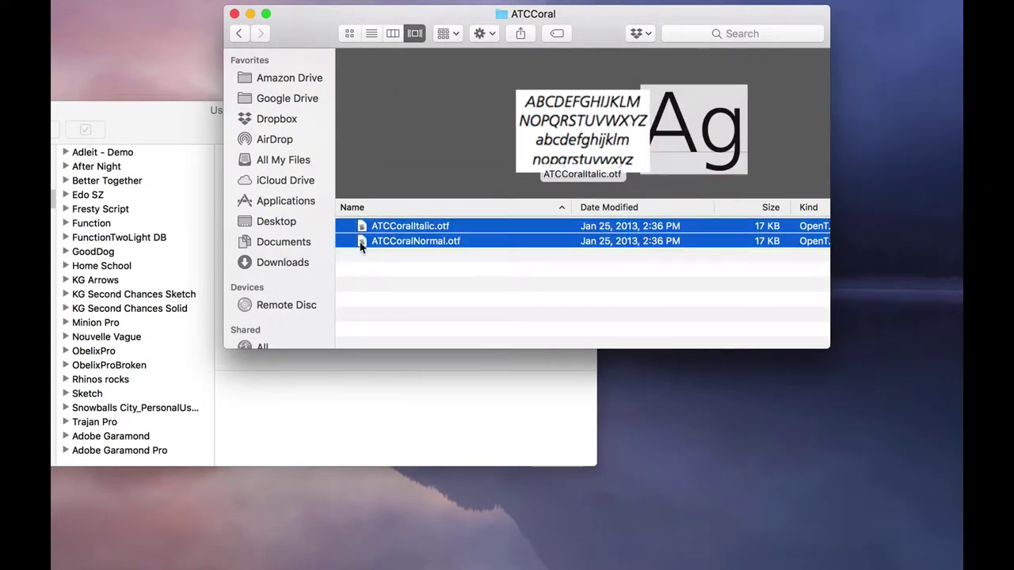
double_click(362, 240)
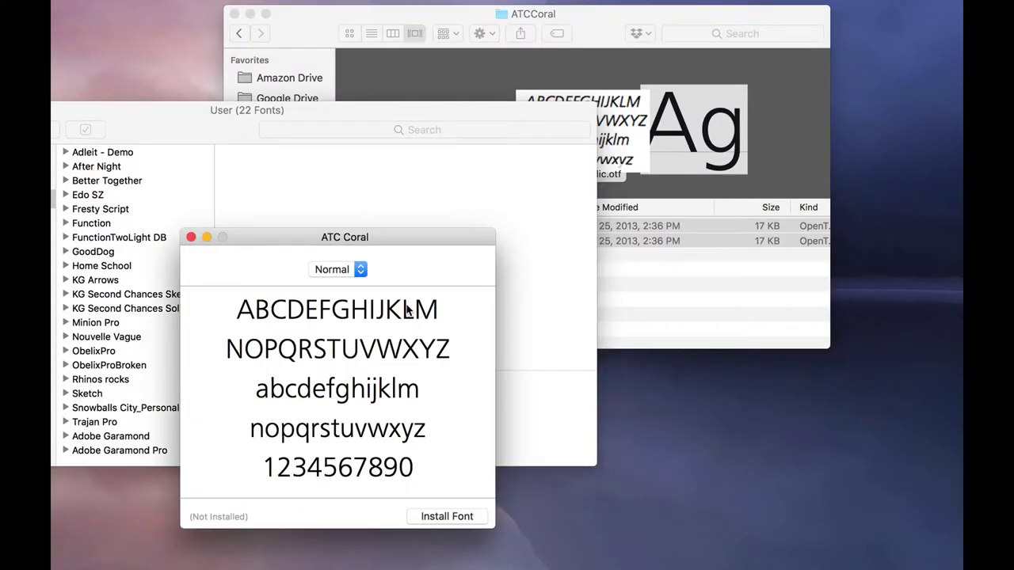
left_click(447, 516)
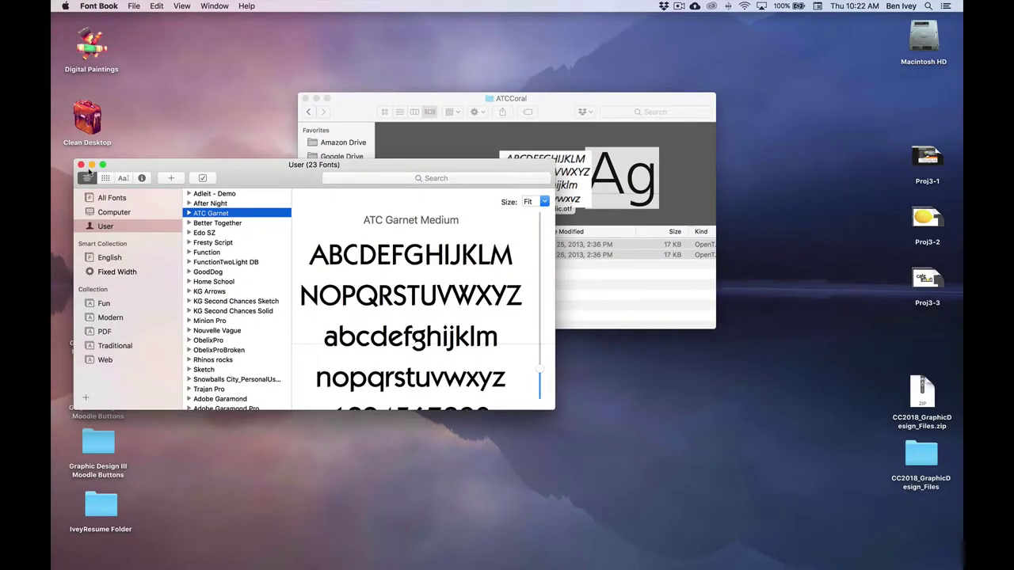
left_click(81, 165)
left_click(434, 299)
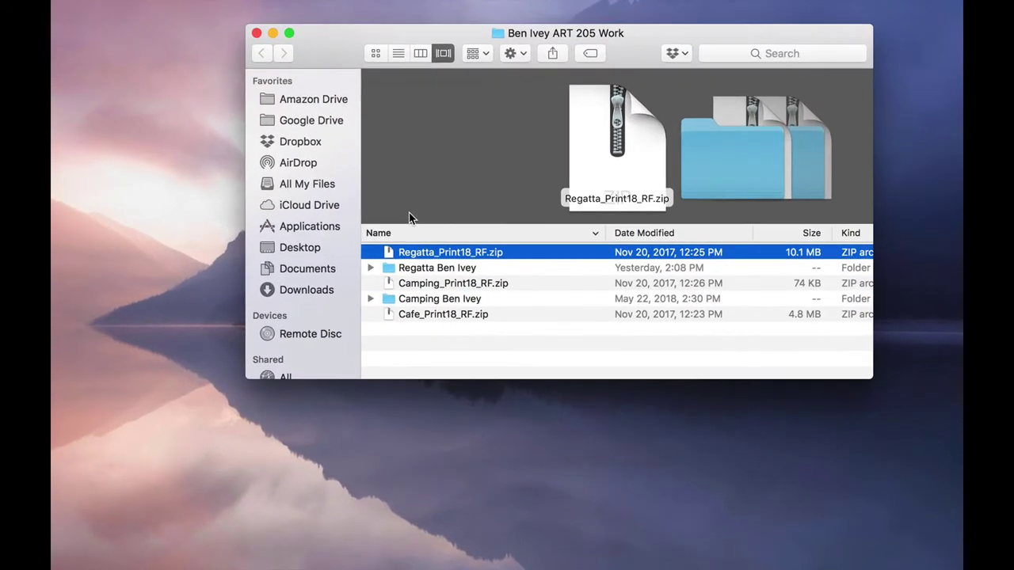
Unzip Cafe_Print18_RF.zip, add the student's name to the Cafe folder, and preview lemon.jpg
left_click(410, 317)
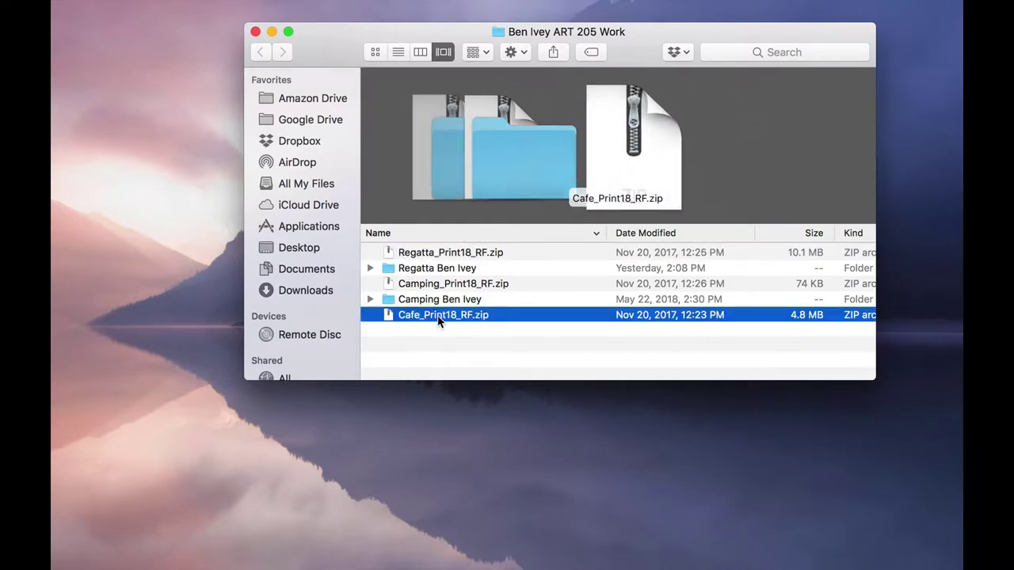
double_click(431, 317)
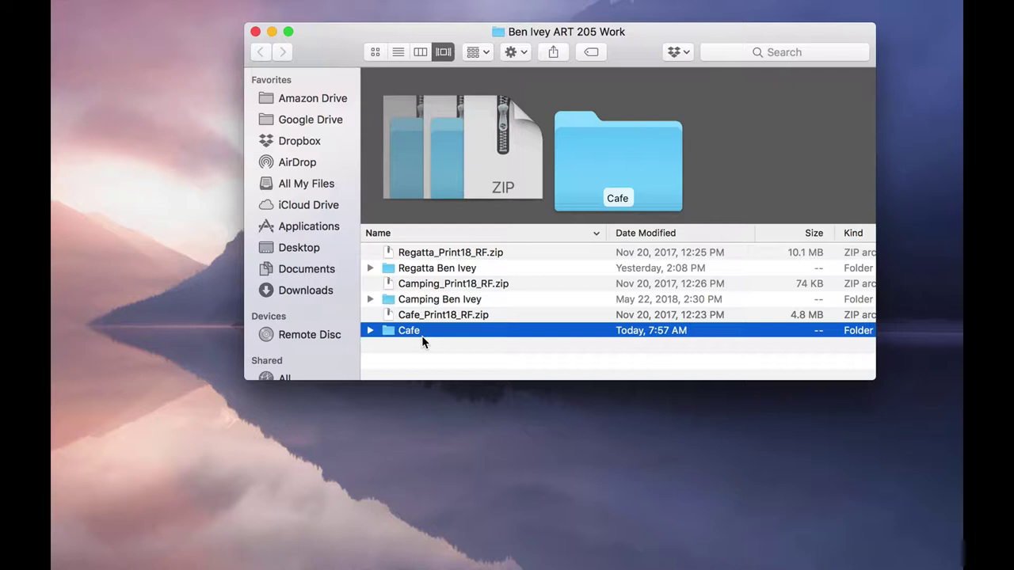
key("Right")
type("-")
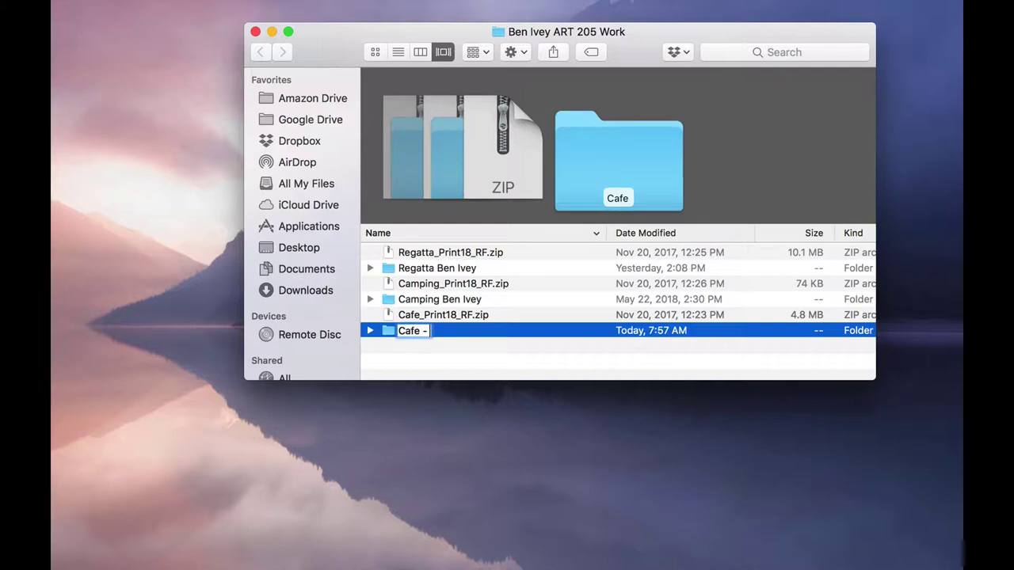
type(" Ben Ivey")
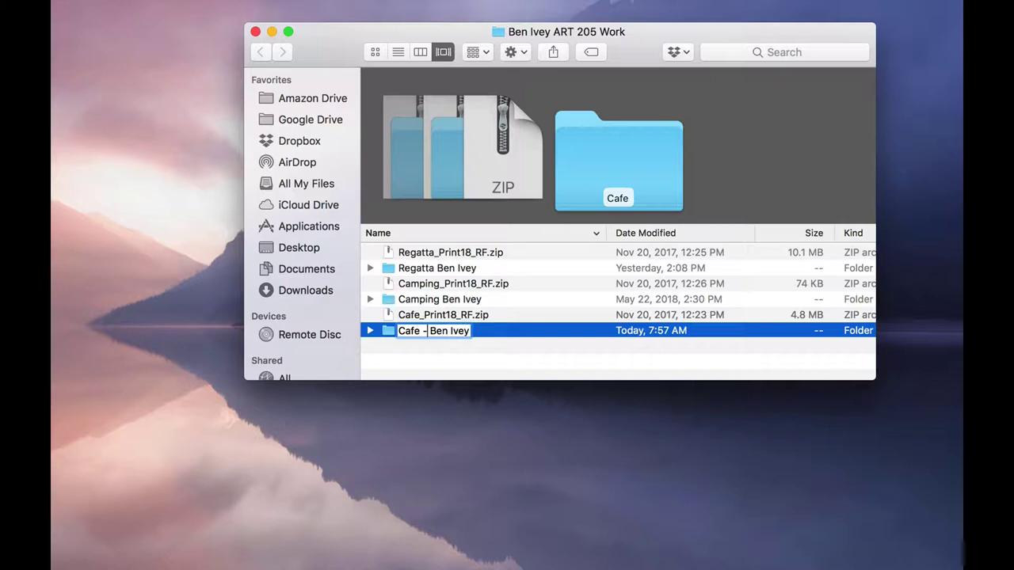
key("BackSpace")
key("Return")
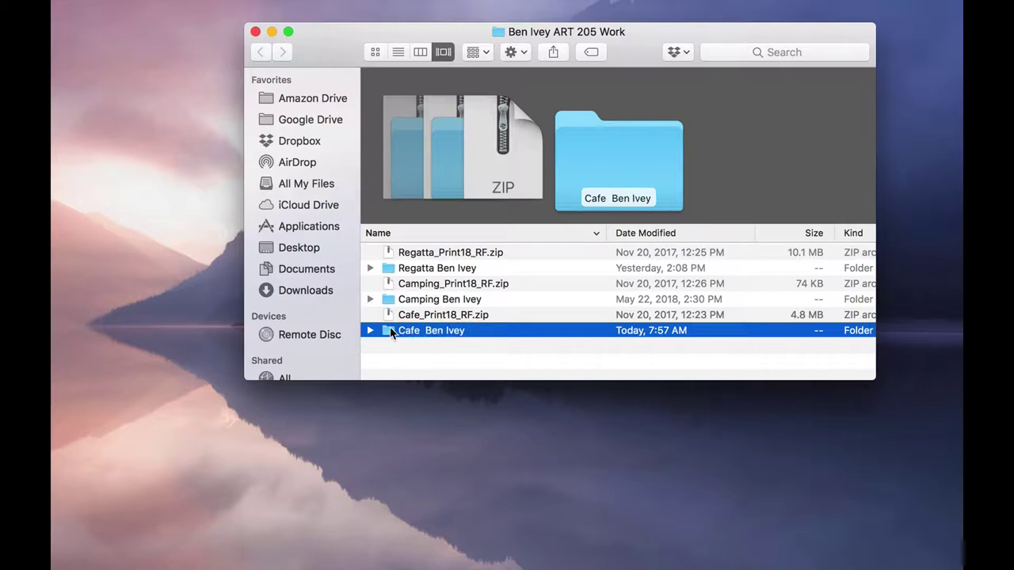
double_click(391, 333)
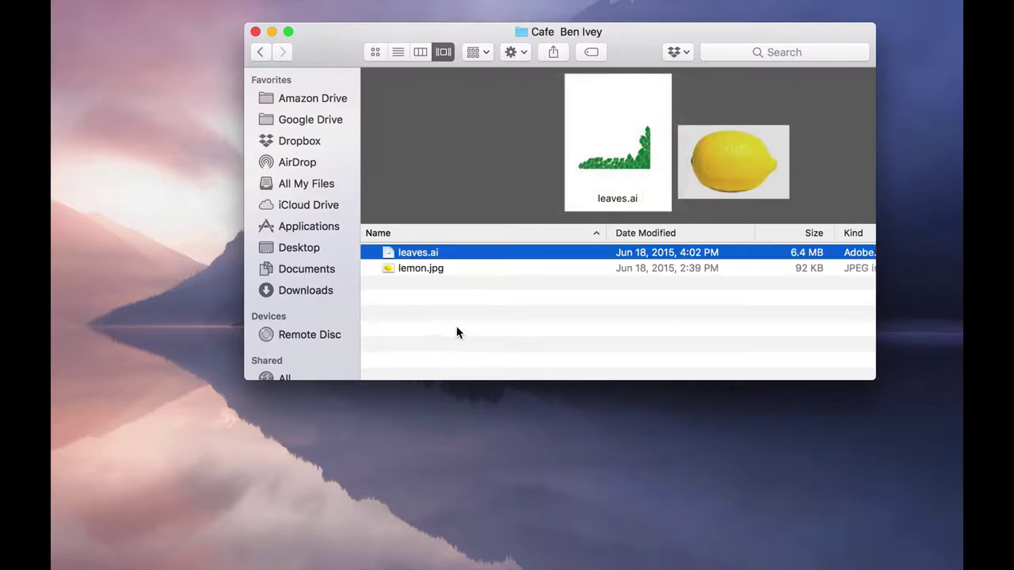
left_click(438, 269)
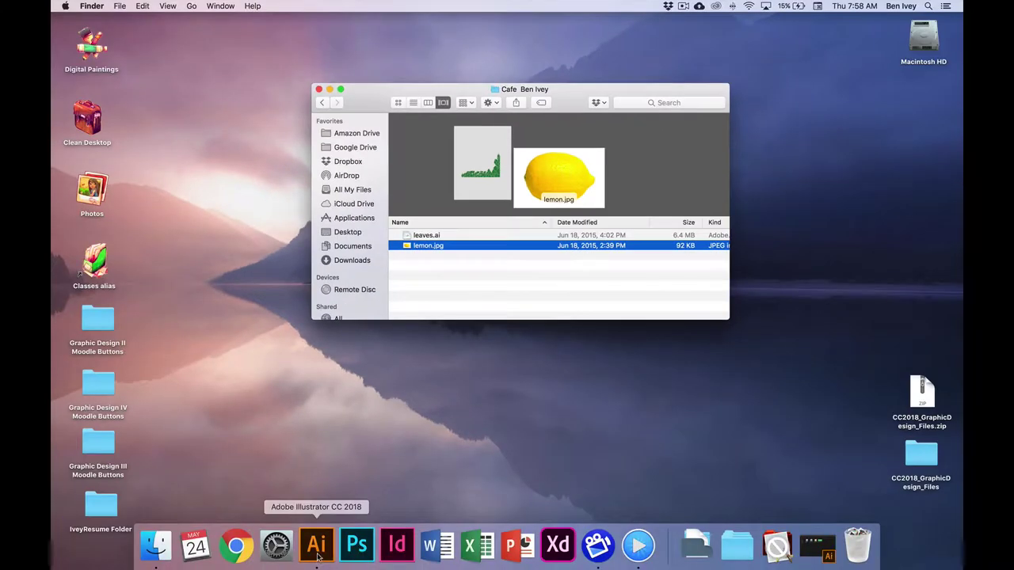
Create a new Letter print document in inches named cafe-logo plus the student's name
left_click(316, 549)
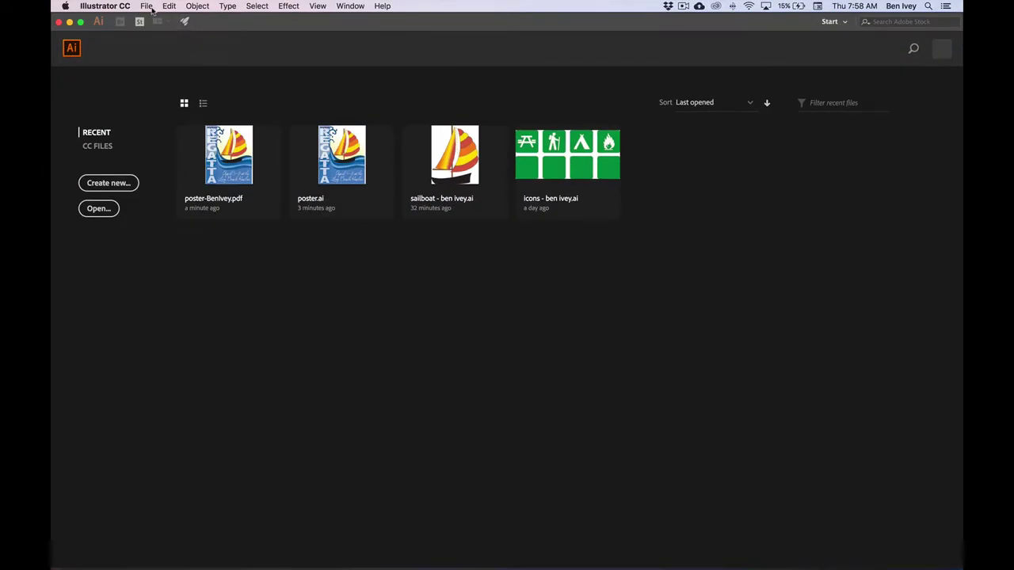
left_click(147, 7)
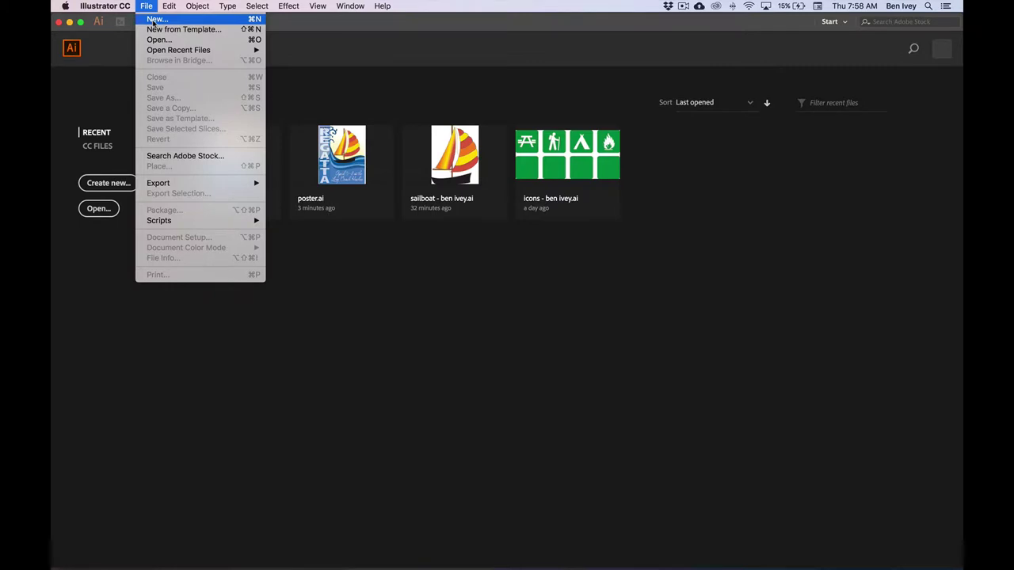
left_click(153, 20)
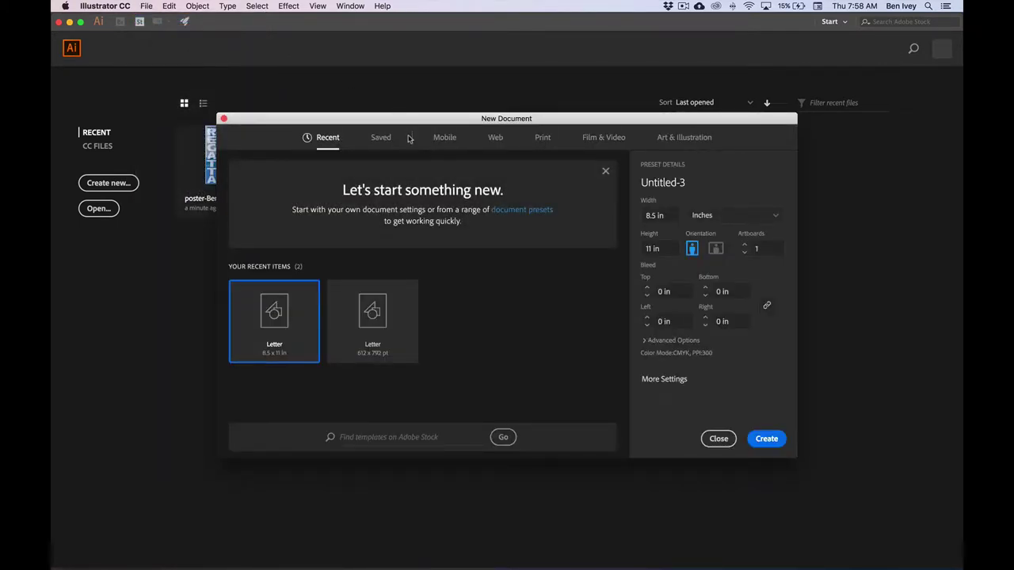
left_click(540, 141)
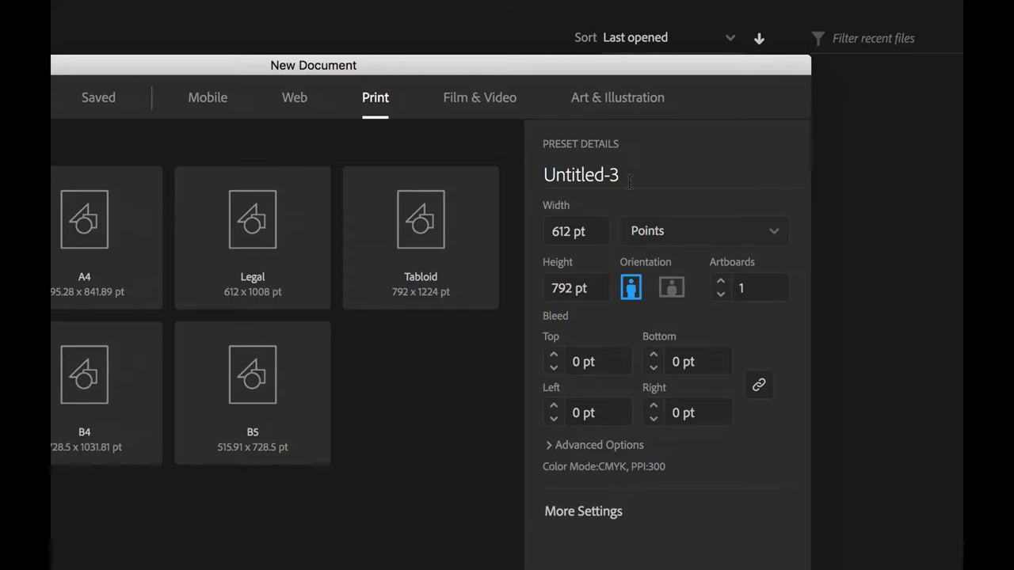
left_click(630, 182)
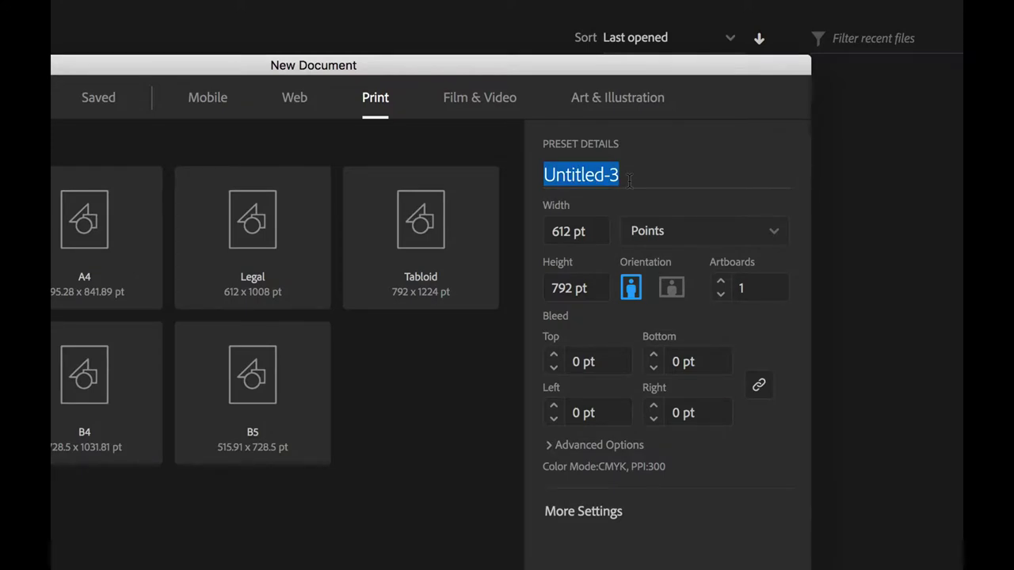
type("cafe-logo")
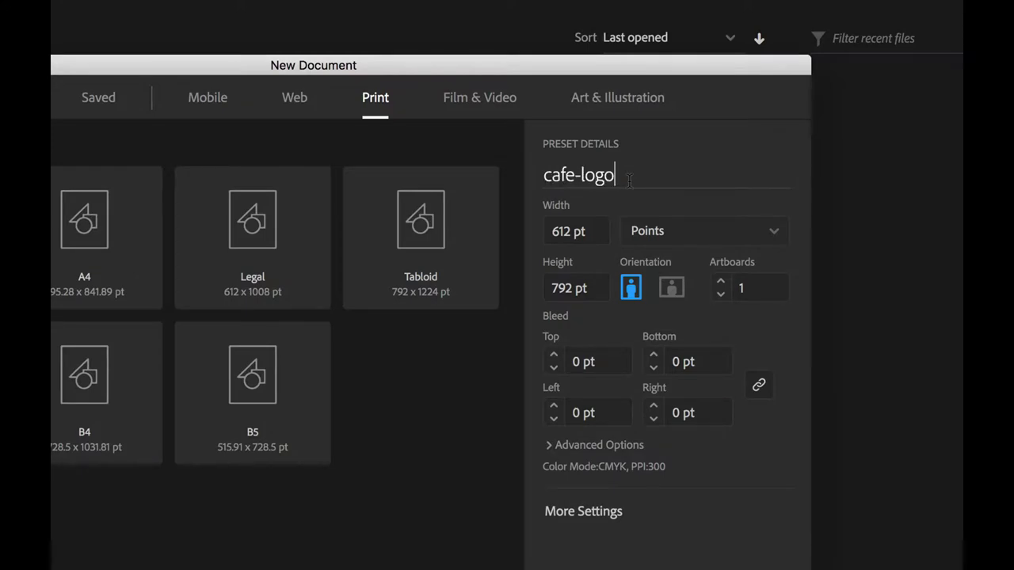
type("o")
key("BackSpace")
type("Ben Ivey")
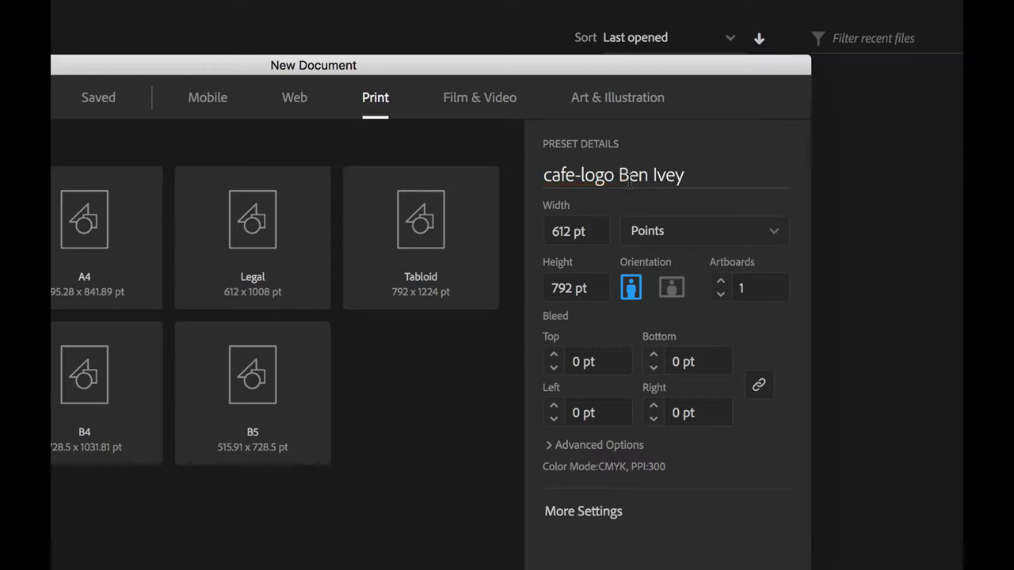
left_click(670, 233)
left_click(686, 338)
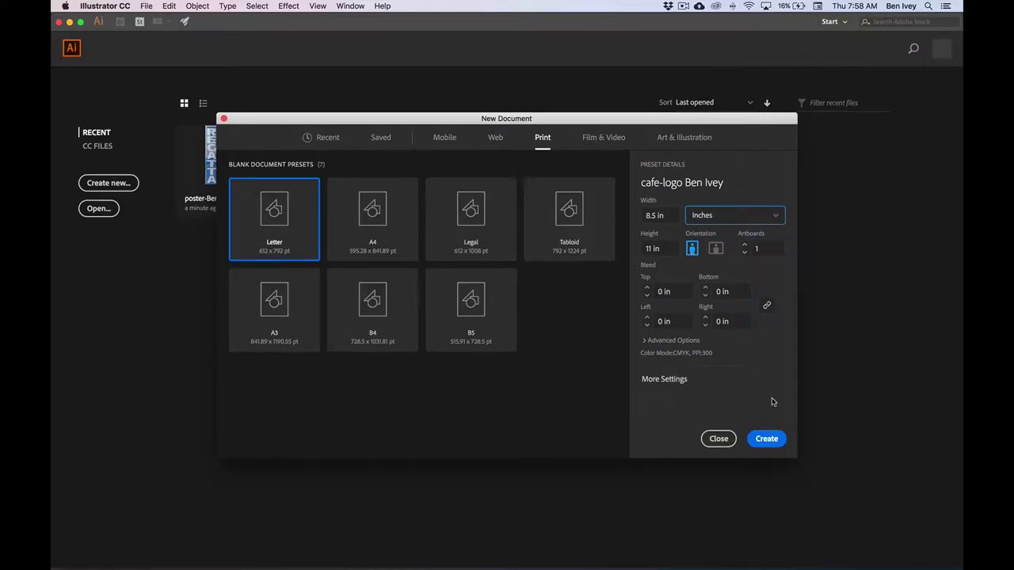
left_click(766, 439)
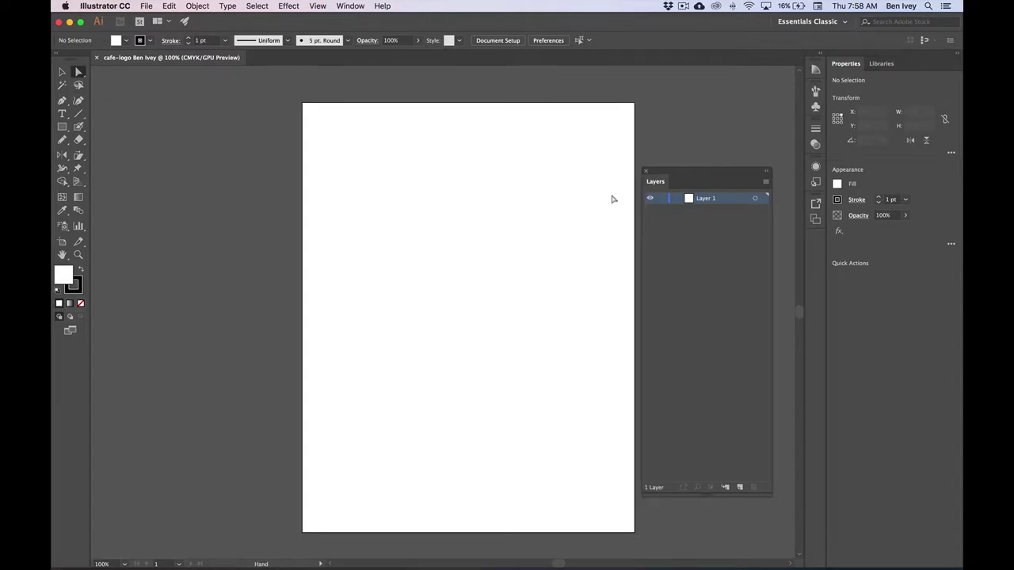
Dock the Layers panel, fit the page, and place Cafe/lemon.jpg as a linked template
left_click_drag(657, 183, 816, 241)
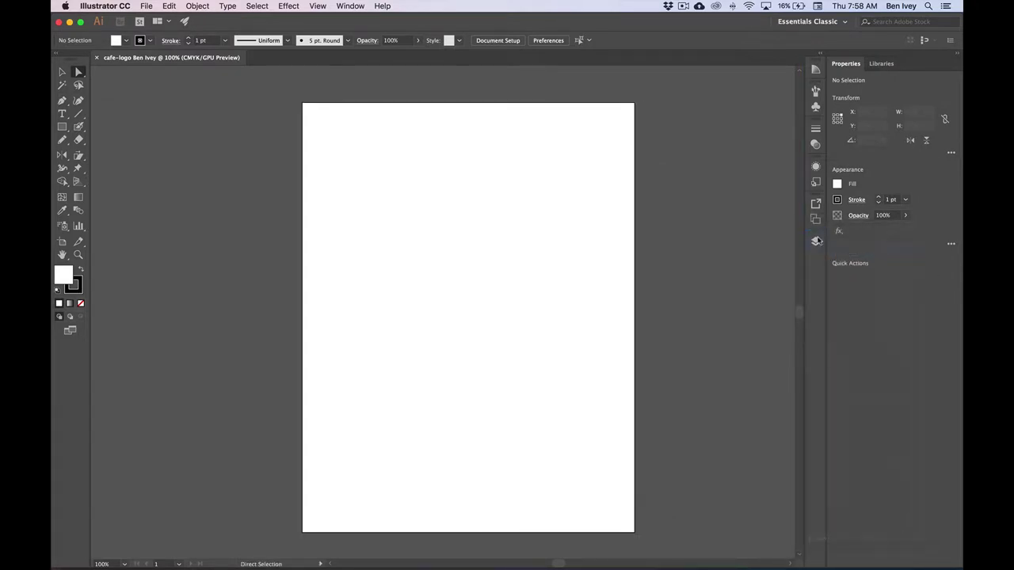
key("super+0")
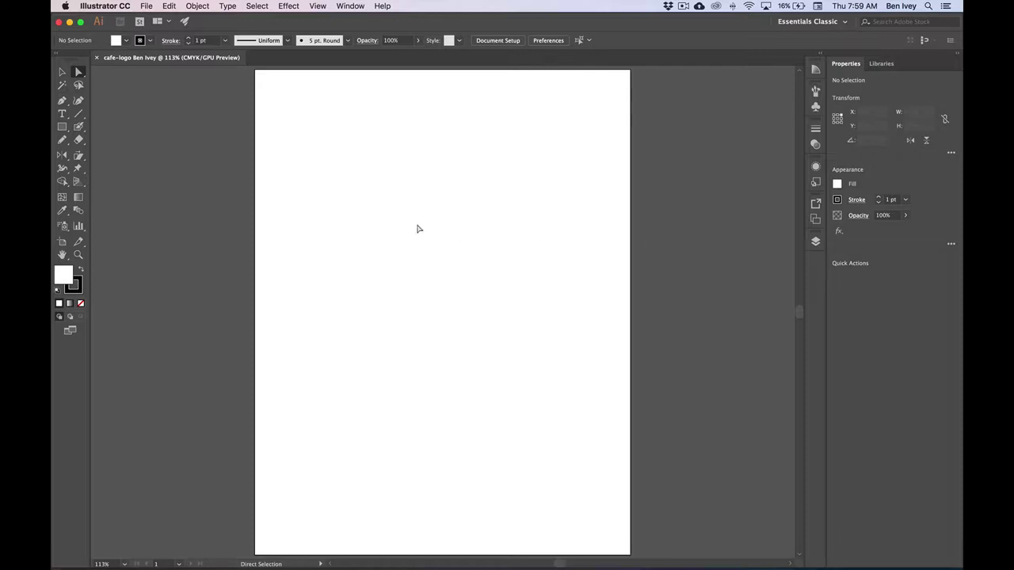
left_click(150, 6)
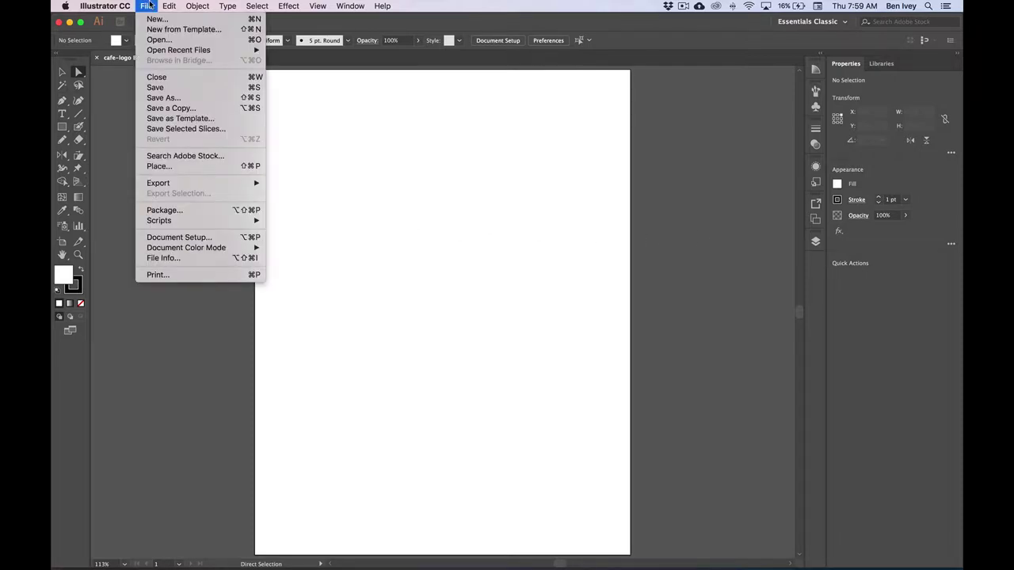
left_click(166, 167)
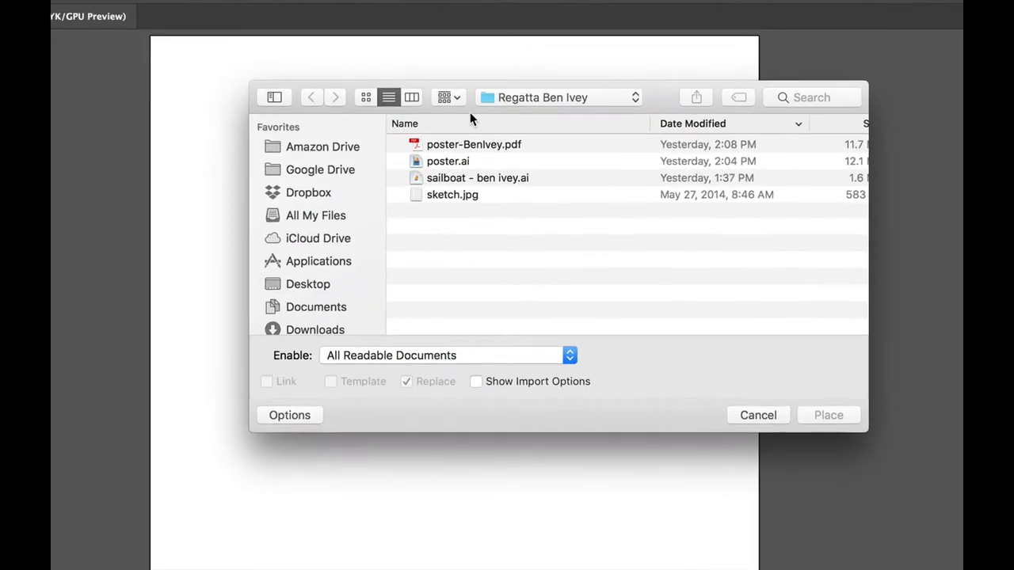
left_click(487, 105)
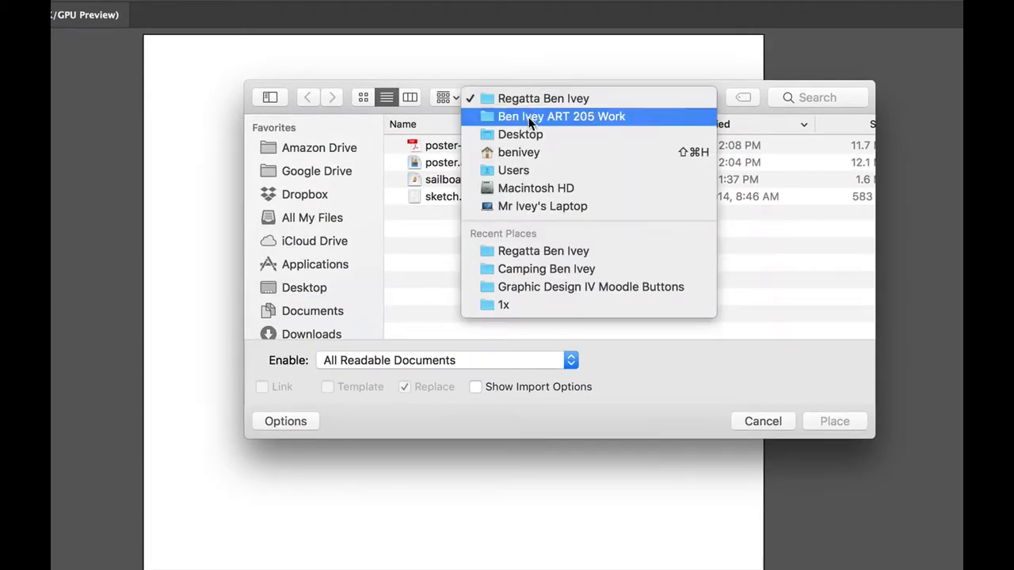
left_click(526, 118)
double_click(441, 146)
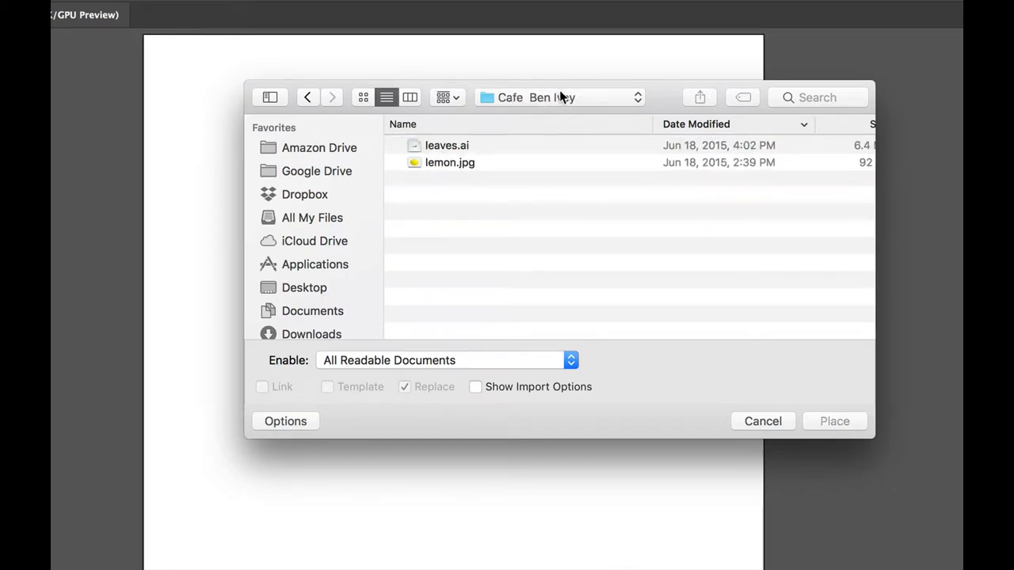
left_click(443, 164)
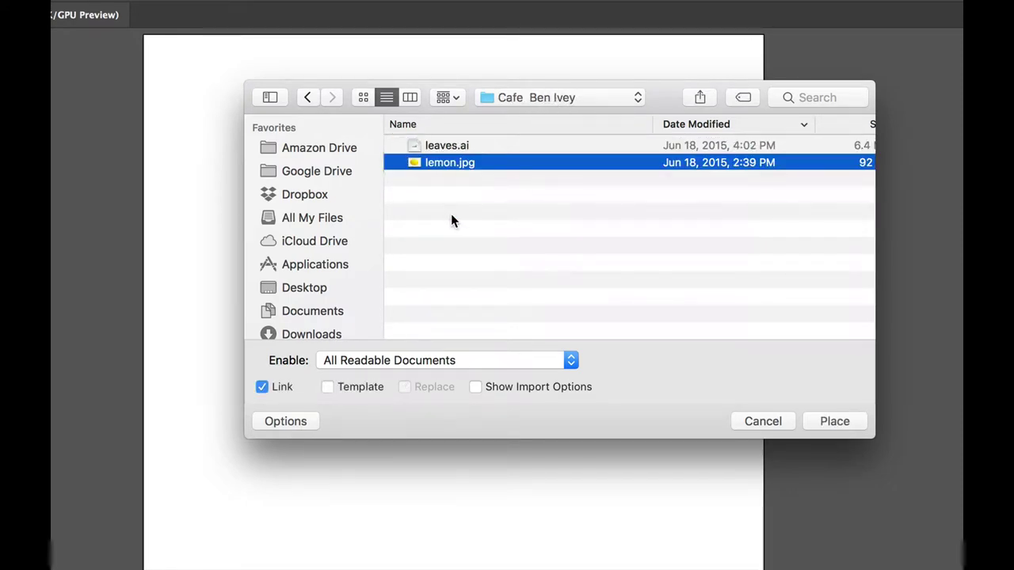
left_click(331, 387)
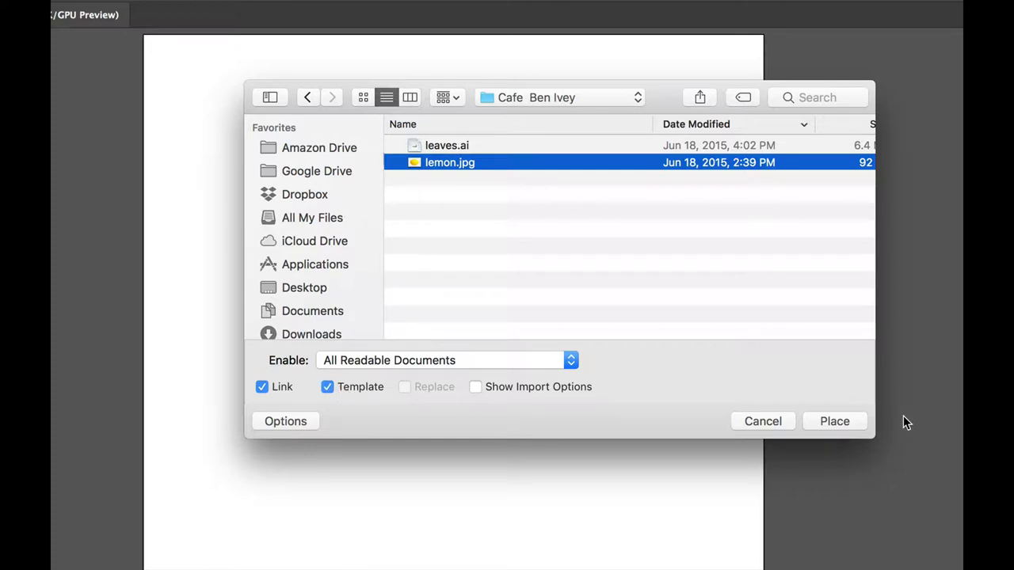
left_click(838, 422)
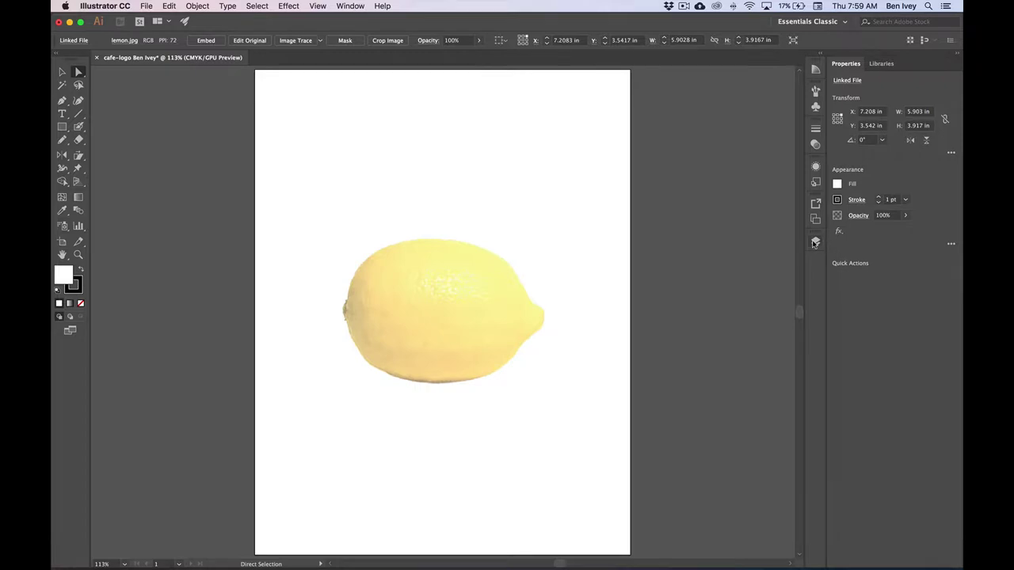
Turn off Dim Images in the lemon template layer's options
left_click(815, 242)
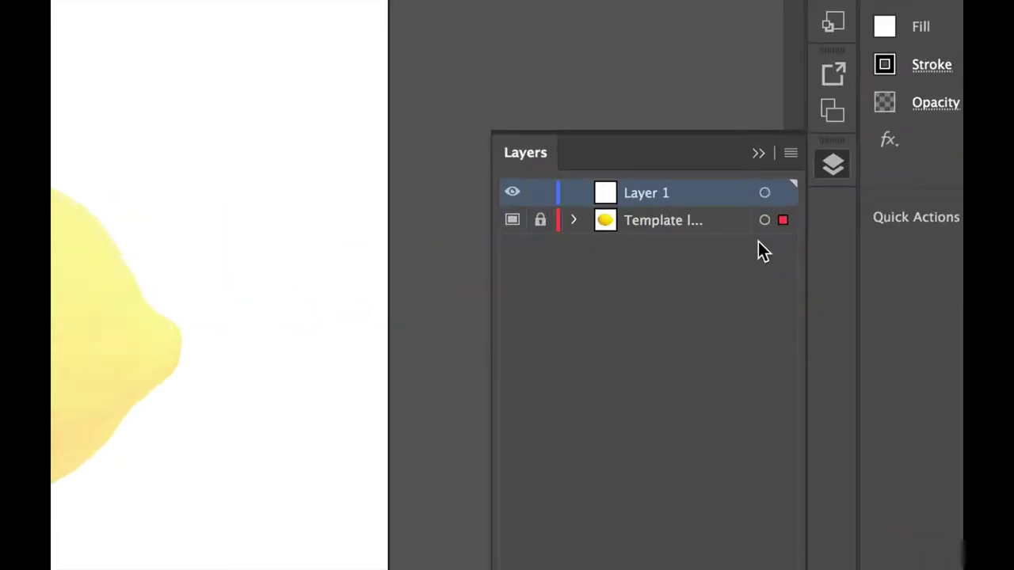
left_click(733, 221)
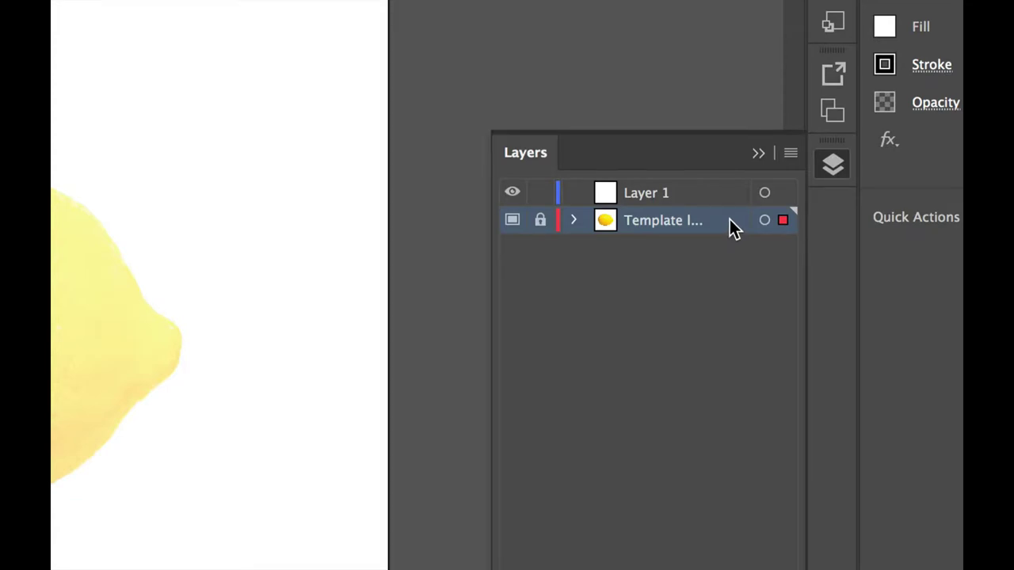
double_click(729, 219)
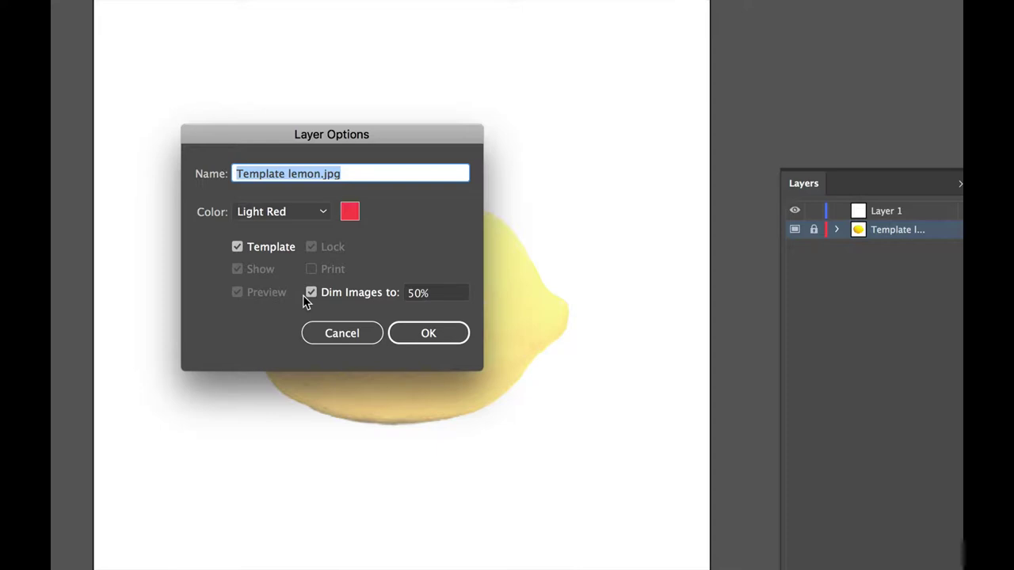
left_click(311, 293)
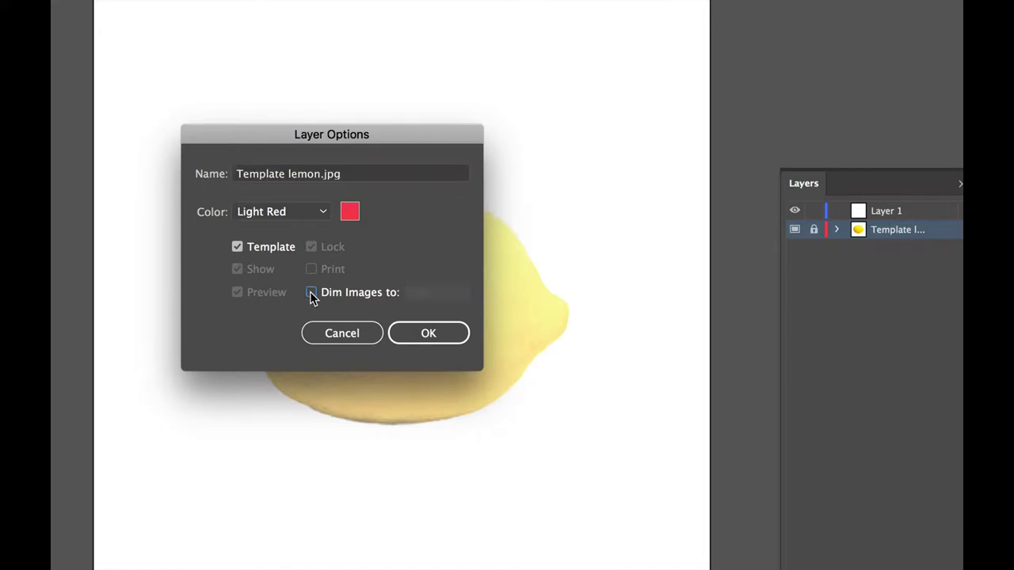
left_click(446, 334)
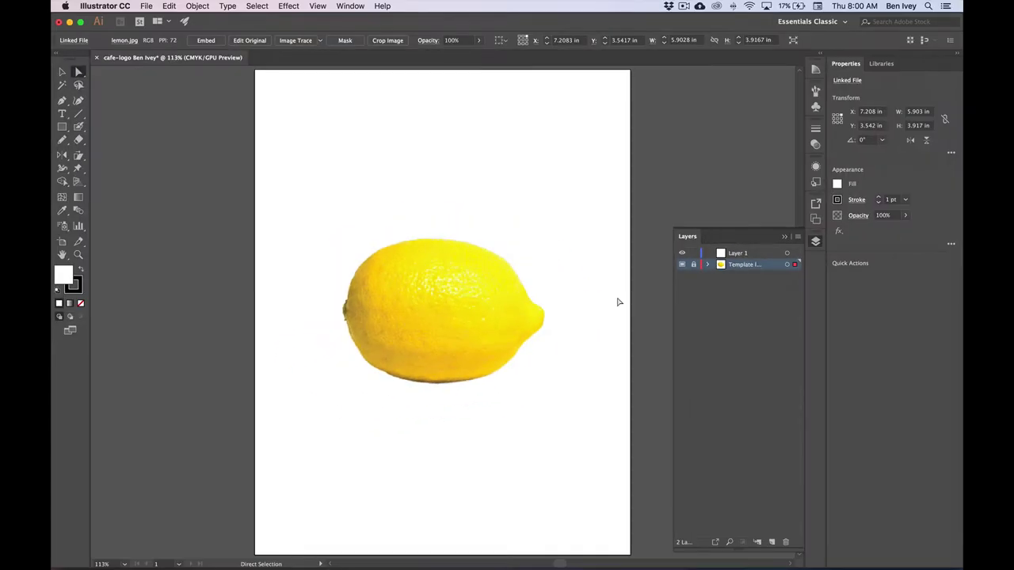
Save the cafe-logo document as an Illustrator CC .ai file
left_click(147, 7)
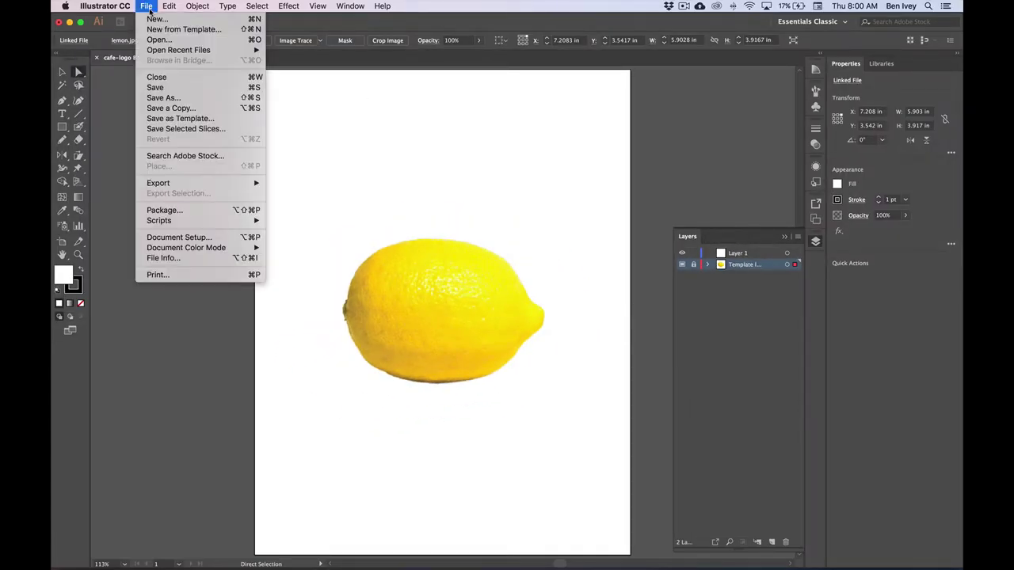
left_click(161, 98)
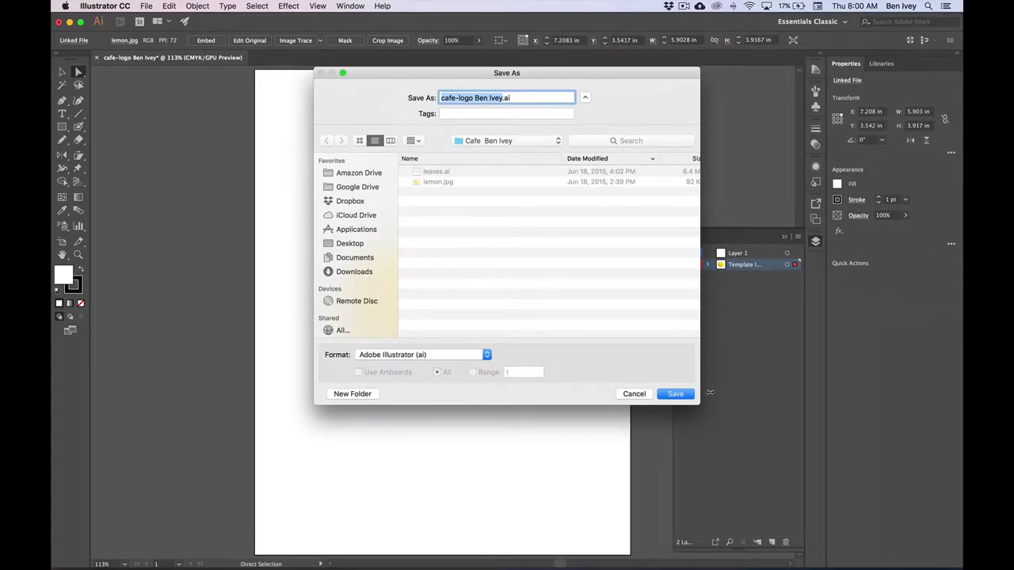
left_click(685, 396)
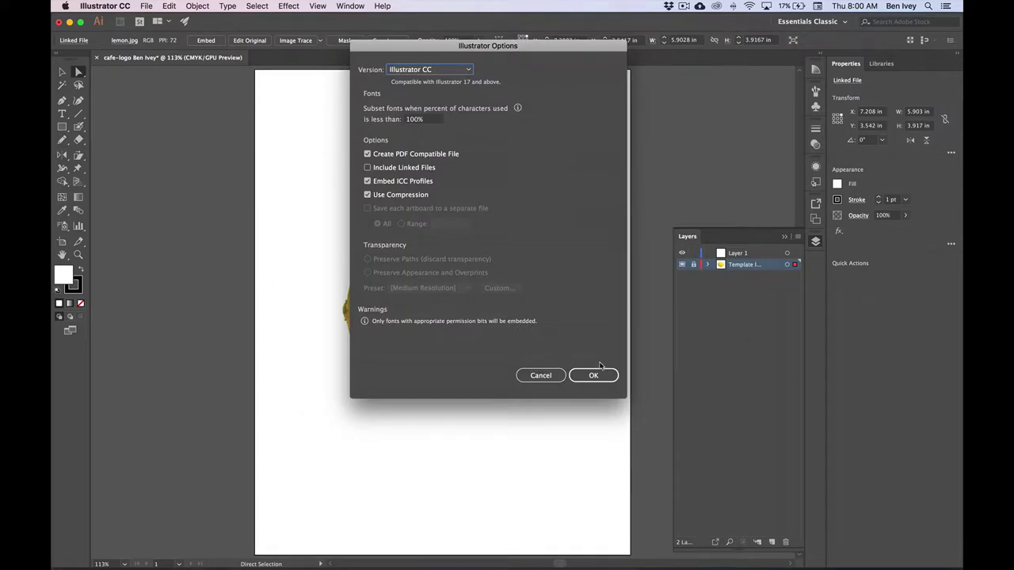
left_click(595, 374)
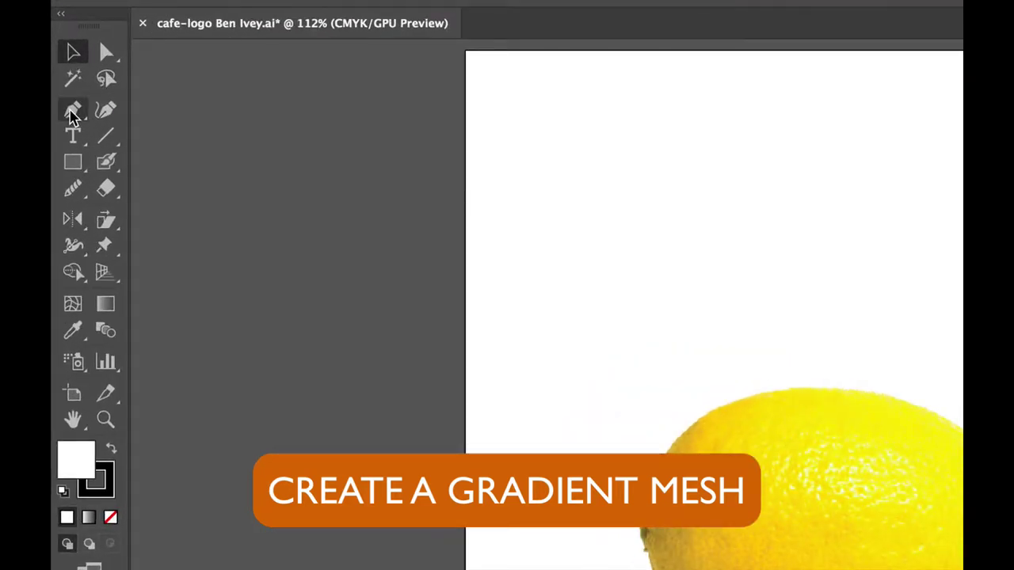
Choose the Pen tool with fill set to None and the black stroke active
left_click(71, 113)
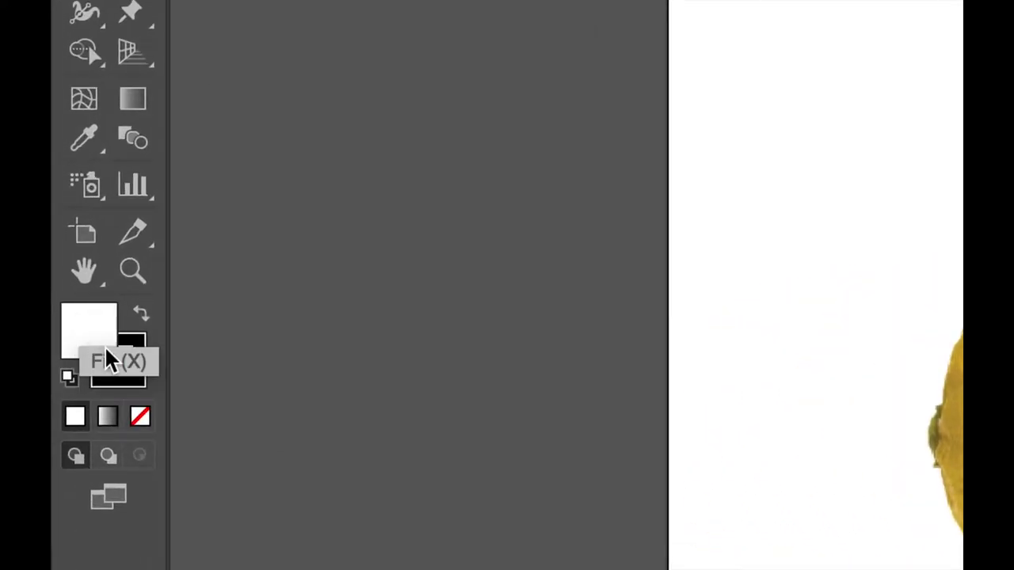
left_click(136, 419)
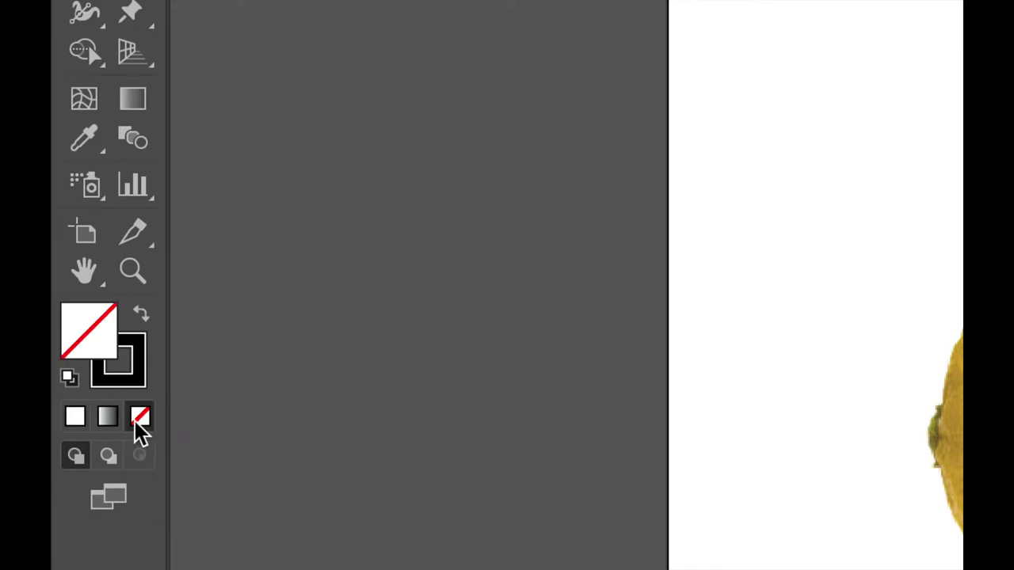
left_click(136, 372)
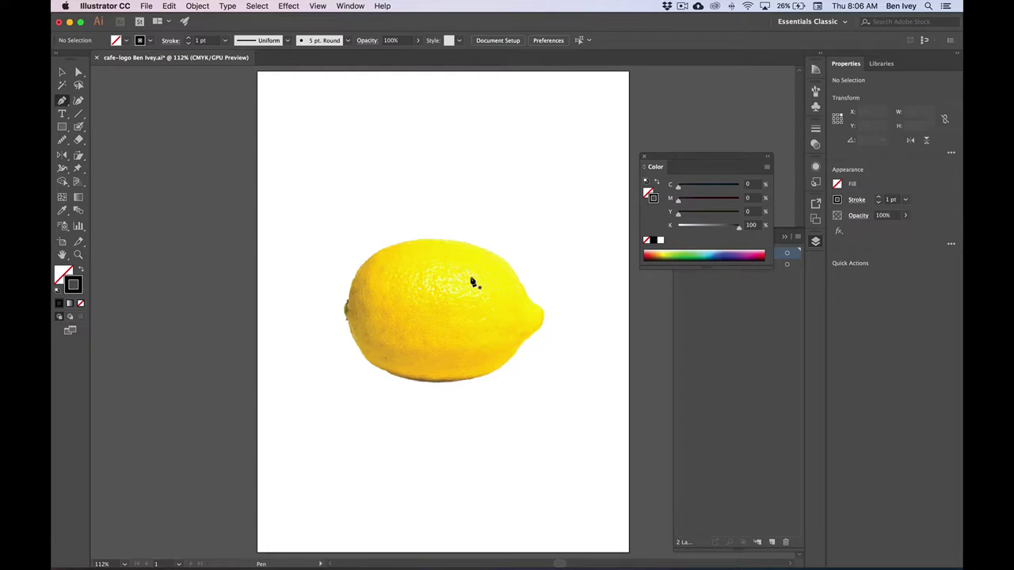
Trace a closed Pen outline around the lemon, curving segments to follow its edge
scroll(471, 283, "up", 4)
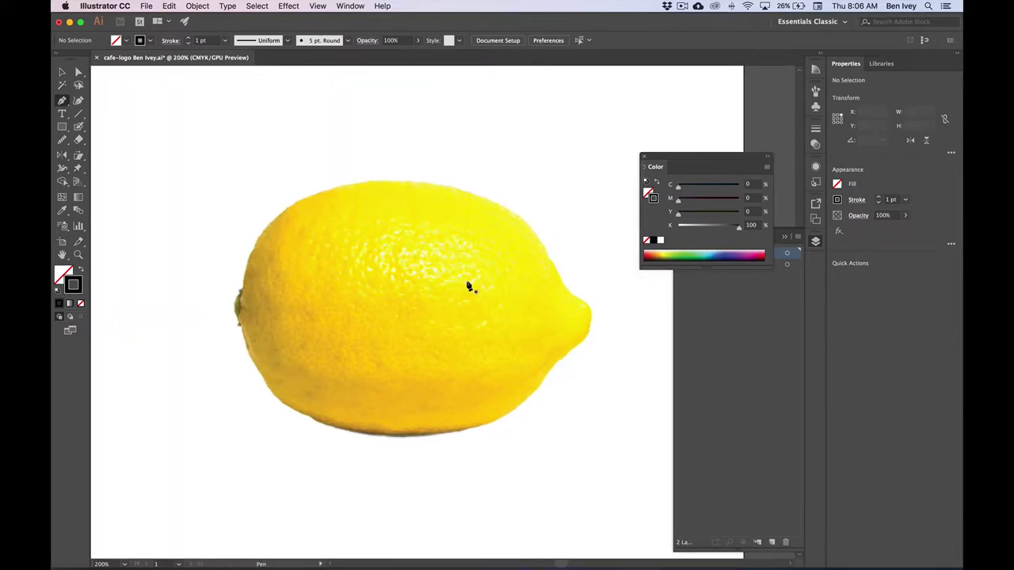
left_click(402, 183)
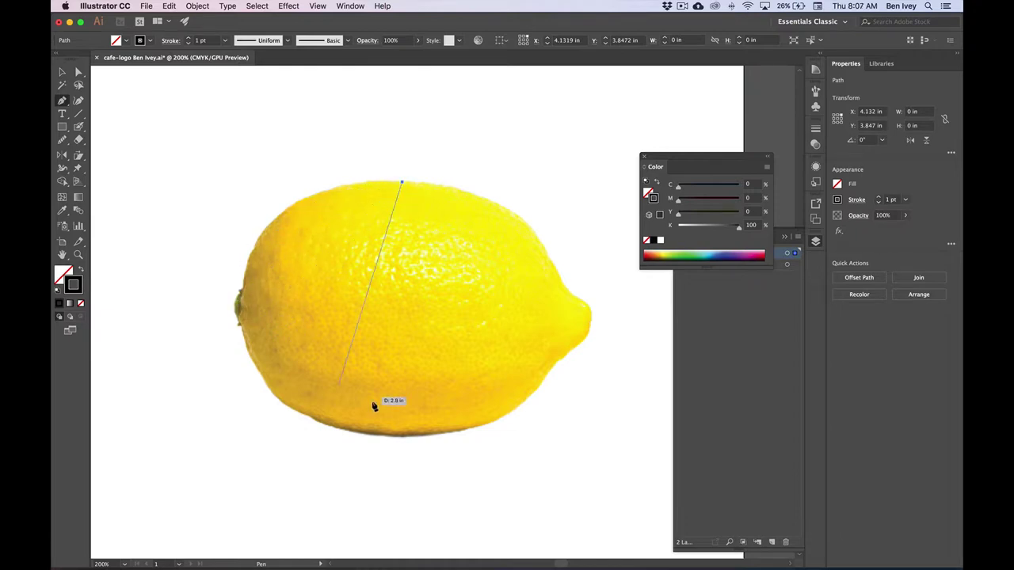
left_click(239, 306)
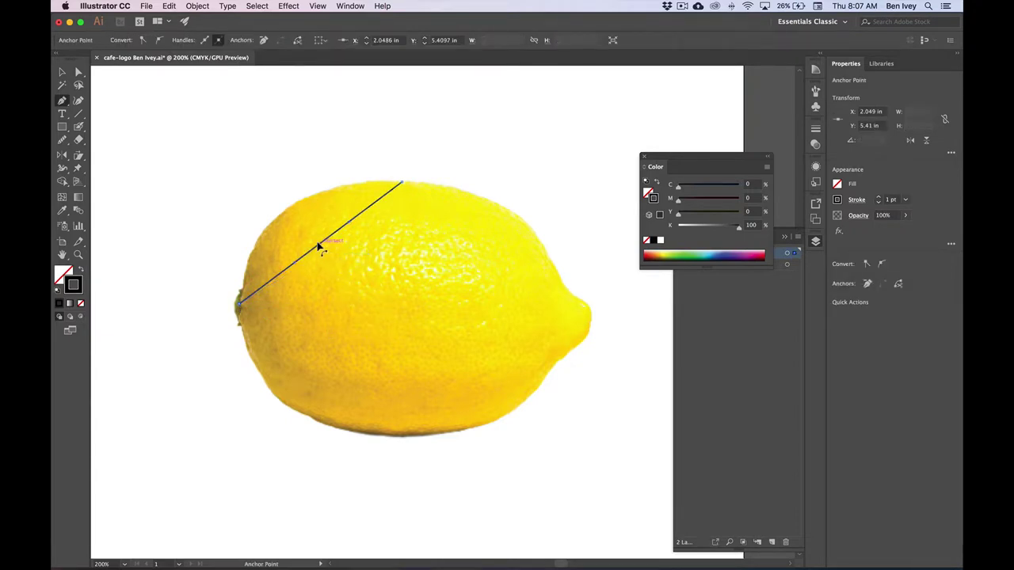
left_click_drag(321, 245, 284, 216)
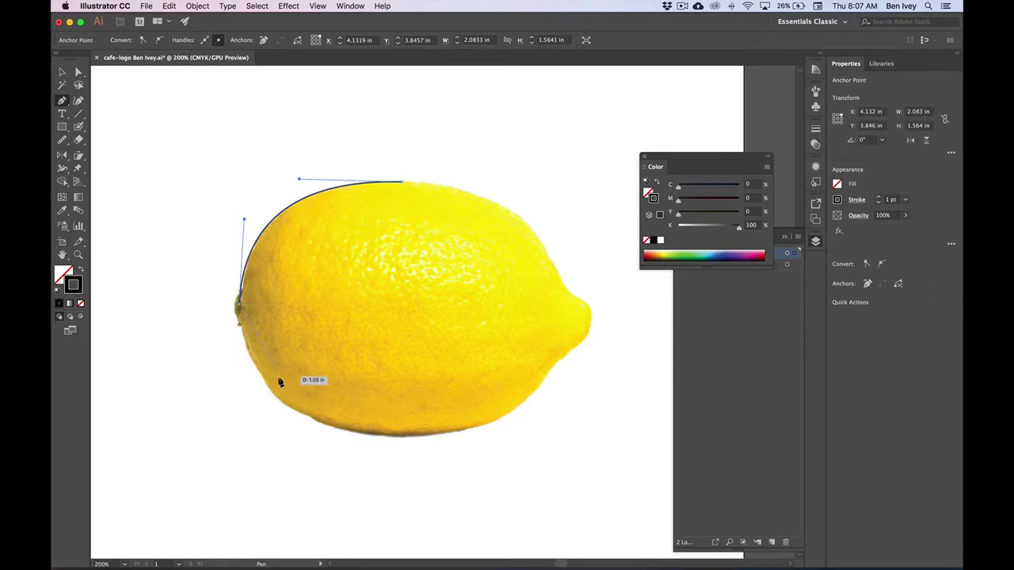
left_click(402, 434)
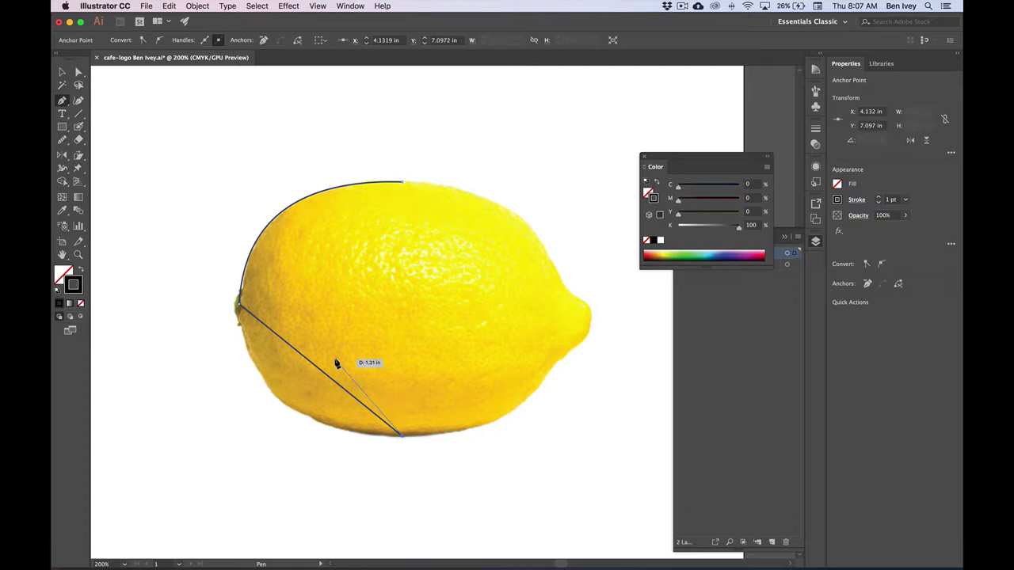
left_click_drag(310, 361, 281, 404)
mouse_move(402, 435)
left_mouse_down()
mouse_move(500, 432)
mouse_move(493, 449)
mouse_move(523, 446)
mouse_move(516, 417)
mouse_move(556, 362)
mouse_move(557, 414)
mouse_move(549, 392)
mouse_move(539, 394)
mouse_move(545, 407)
mouse_move(568, 356)
mouse_move(590, 339)
left_mouse_up()
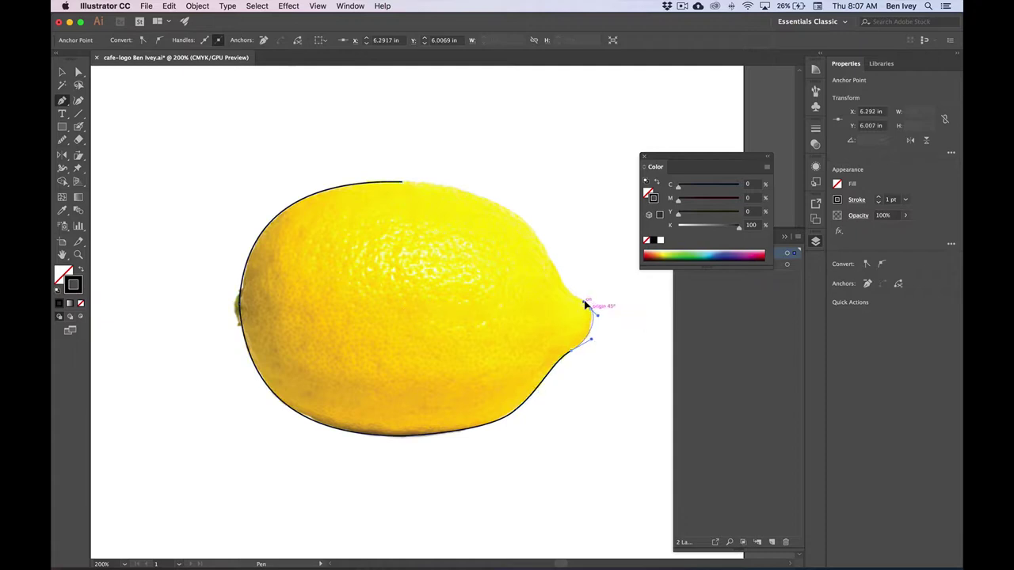
left_click_drag(587, 304, 540, 242)
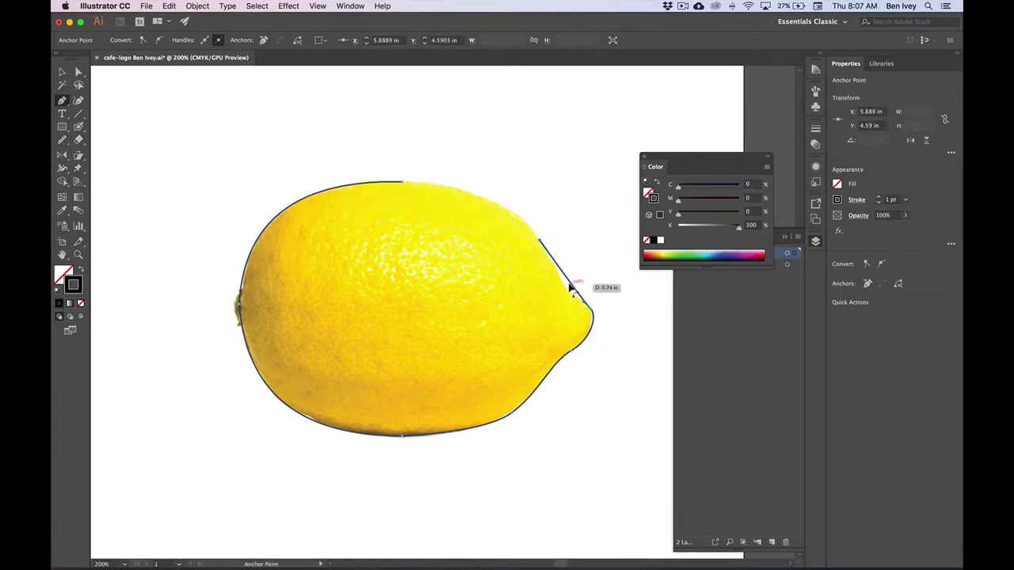
left_click_drag(570, 290, 598, 328)
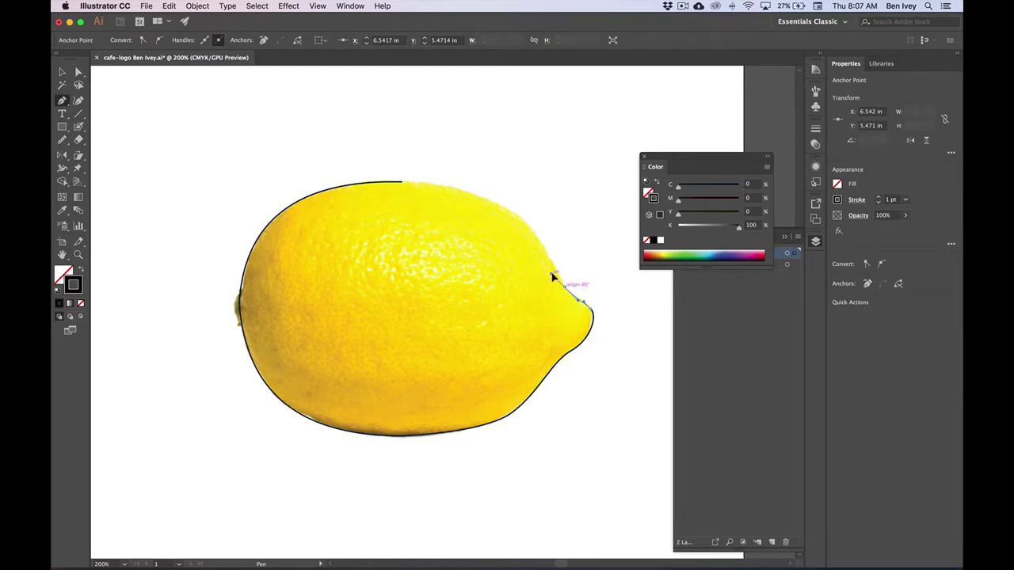
left_click_drag(554, 278, 480, 198)
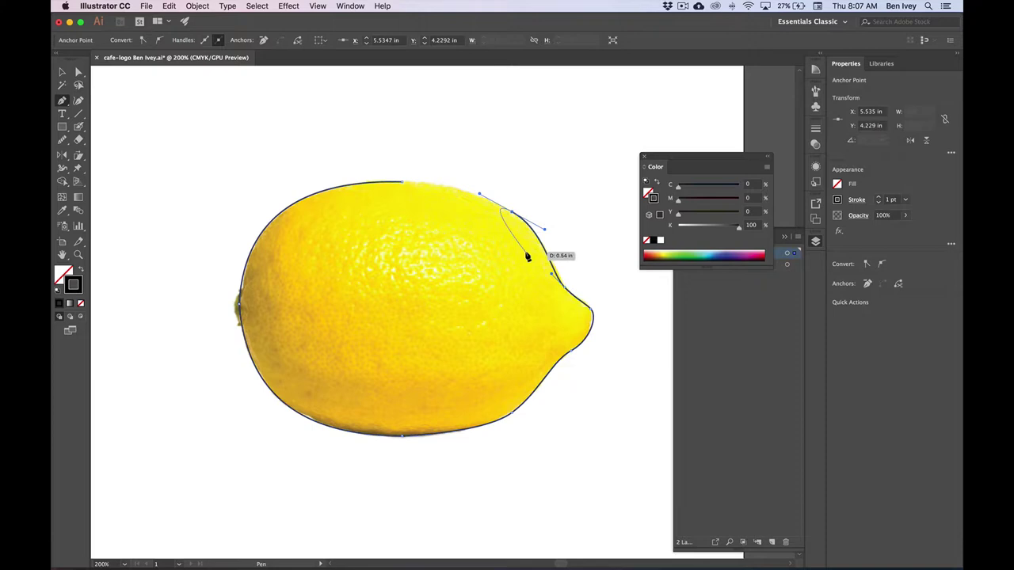
left_click_drag(402, 183, 299, 179)
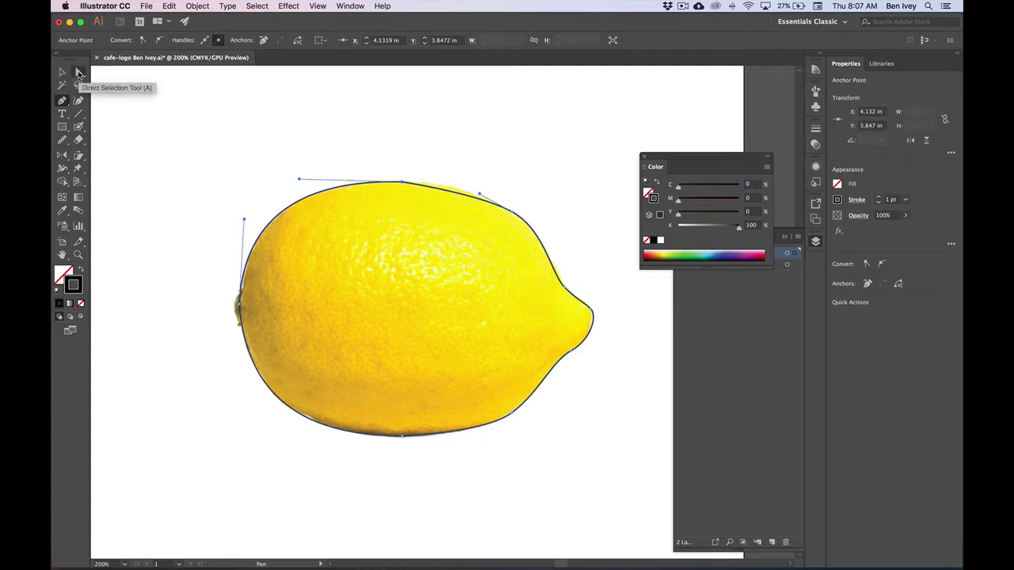
Refine the upper-right anchor and handle with Direct Selection to fit the edge, then deselect
left_click(78, 72)
left_click_drag(512, 218, 450, 183)
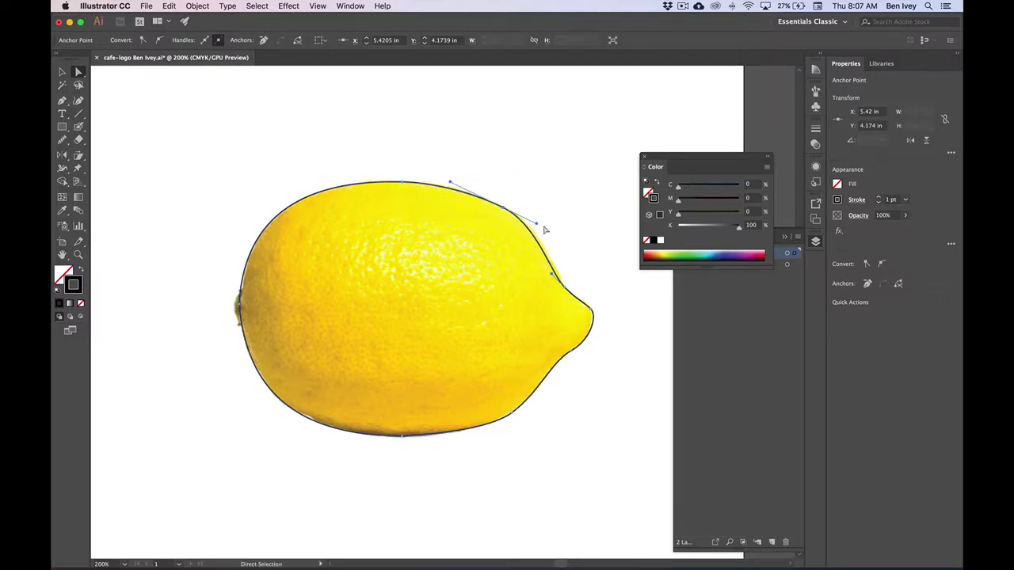
left_click_drag(538, 226, 547, 229)
left_click(616, 357)
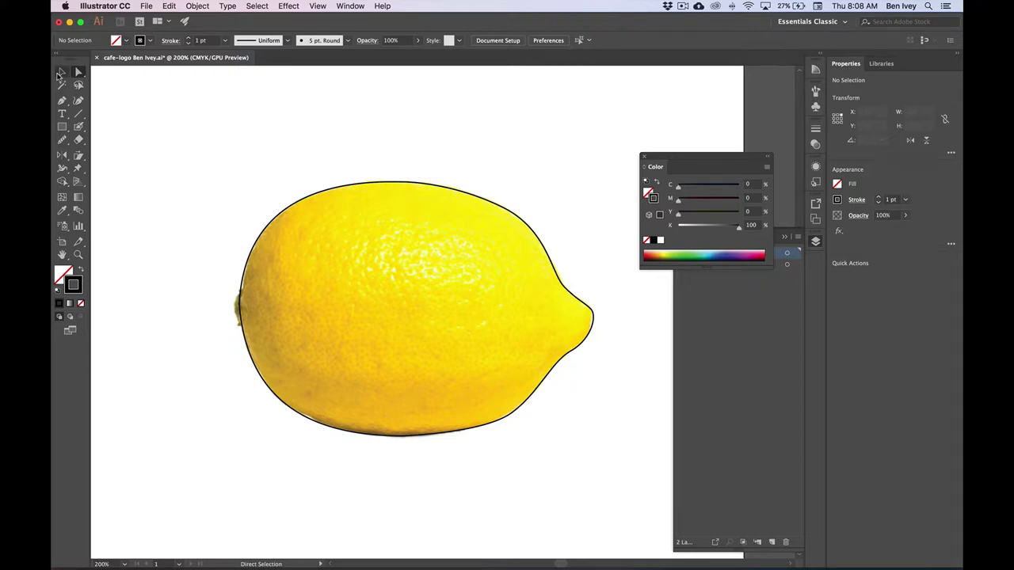
Fill the selected lemon outline with the yellow sampled from the lemon photo, with no stroke
left_click(62, 73)
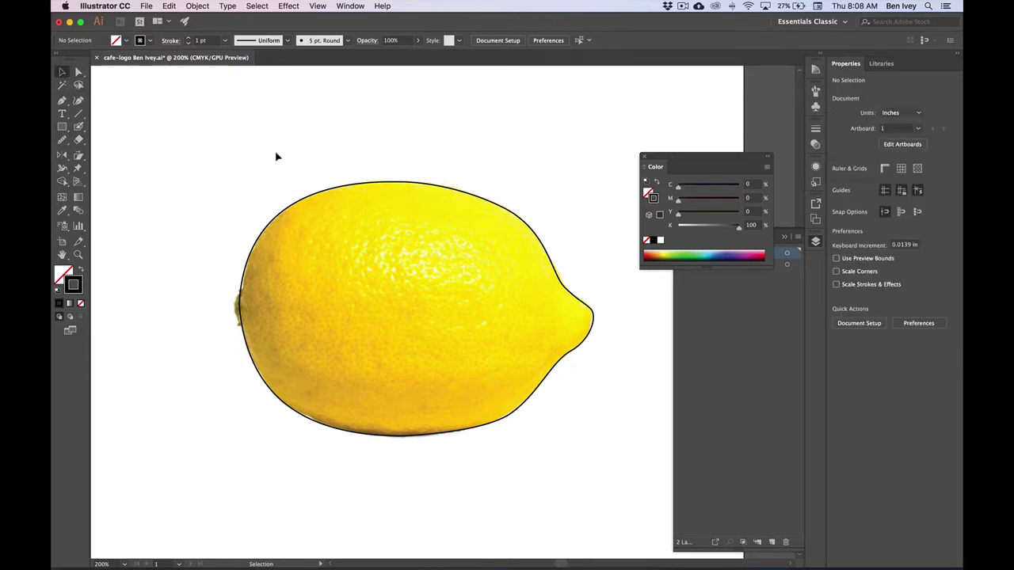
left_click(340, 189)
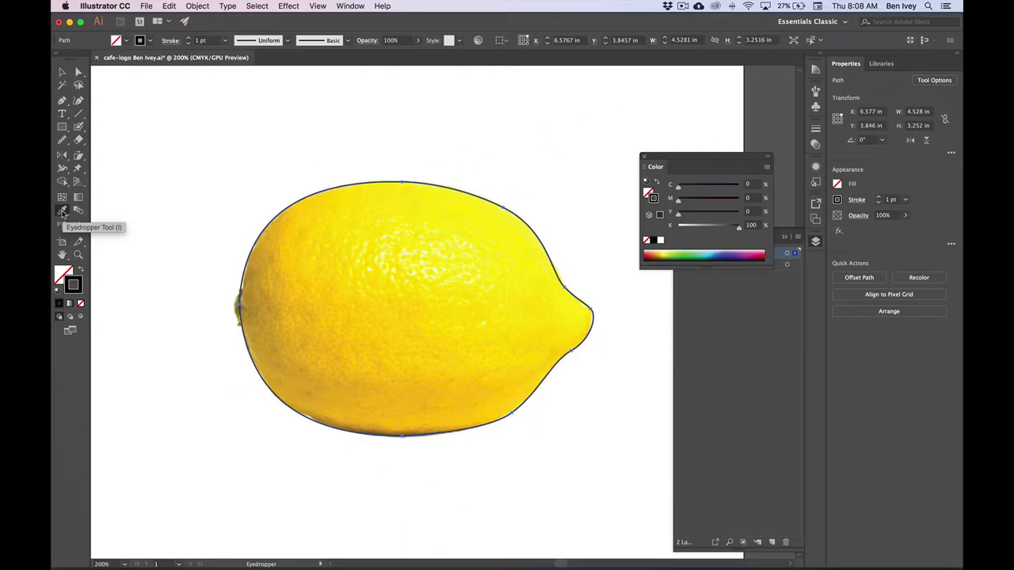
left_click(89, 206)
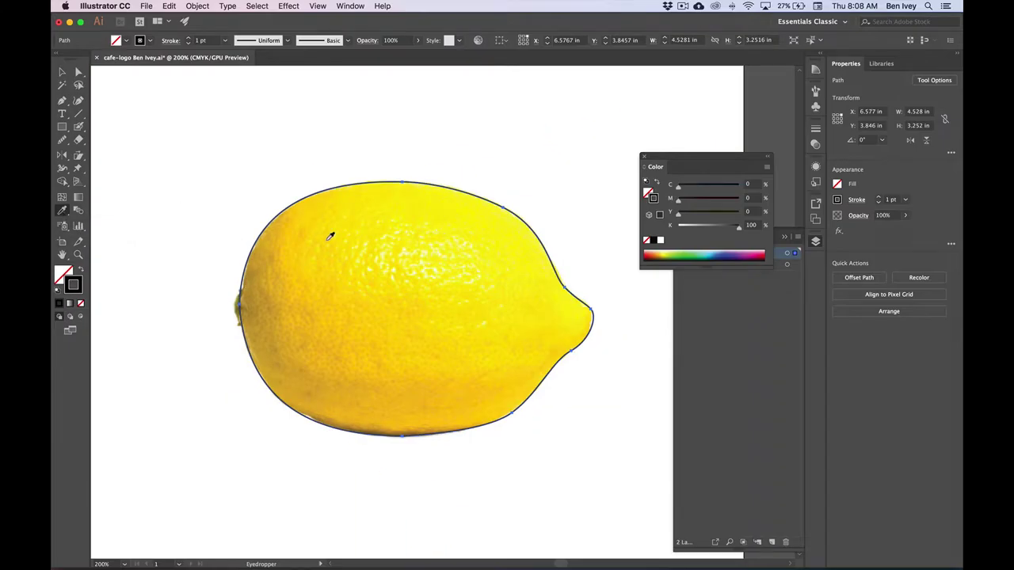
left_click(404, 308)
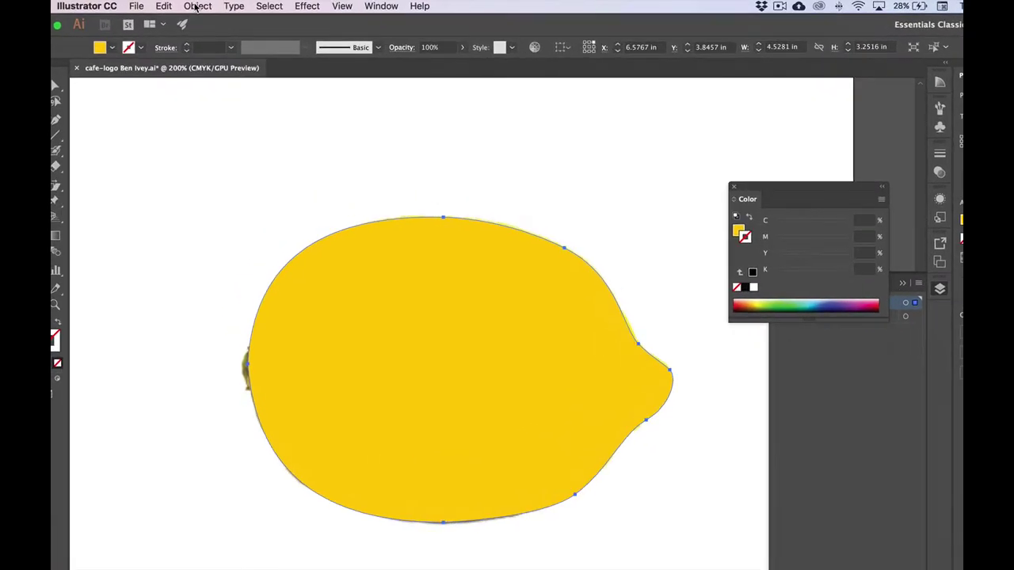
Convert the lemon into a Flat-appearance gradient mesh with 8 rows and 7 columns
left_click(198, 5)
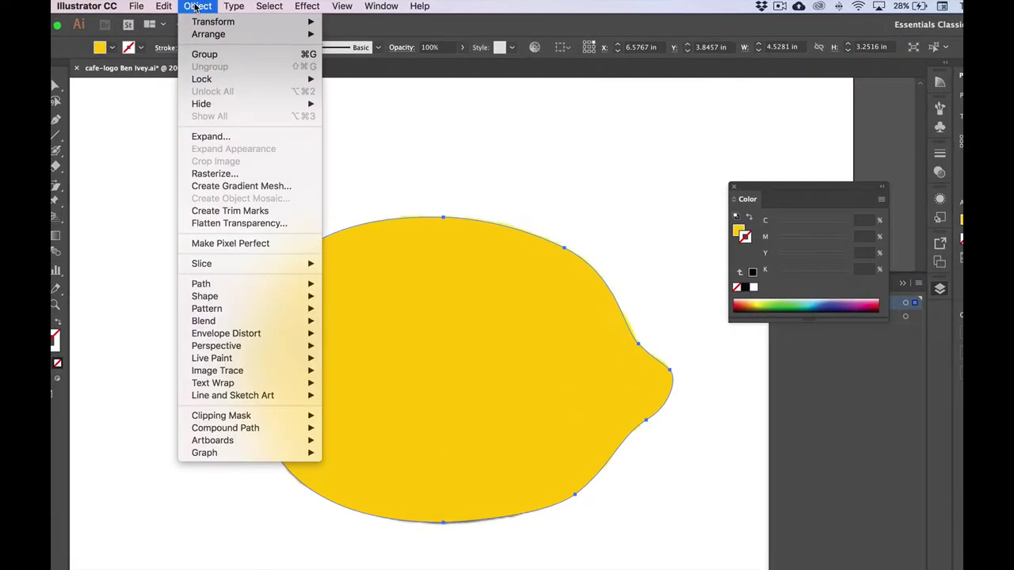
left_click(223, 190)
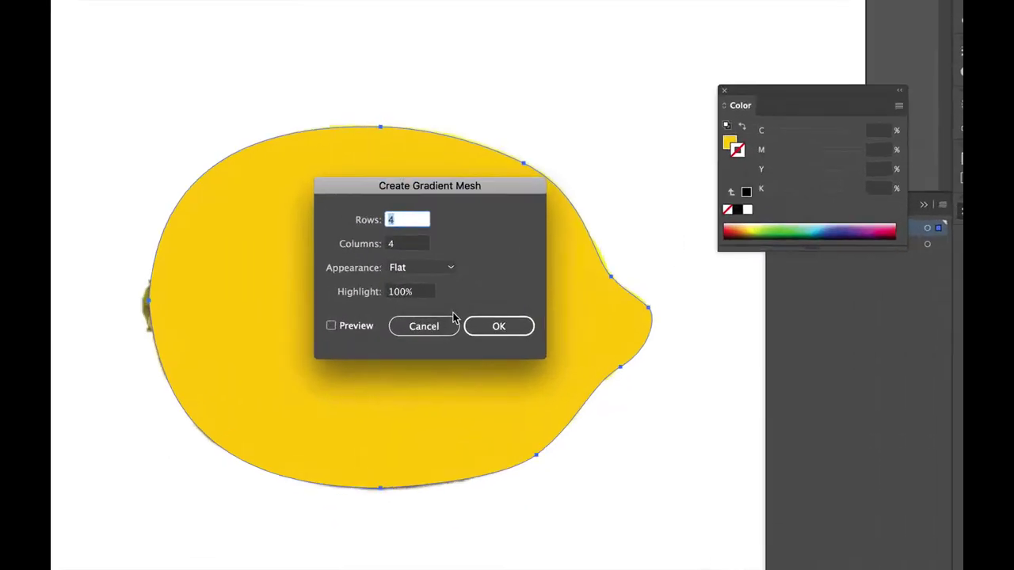
left_click(355, 327)
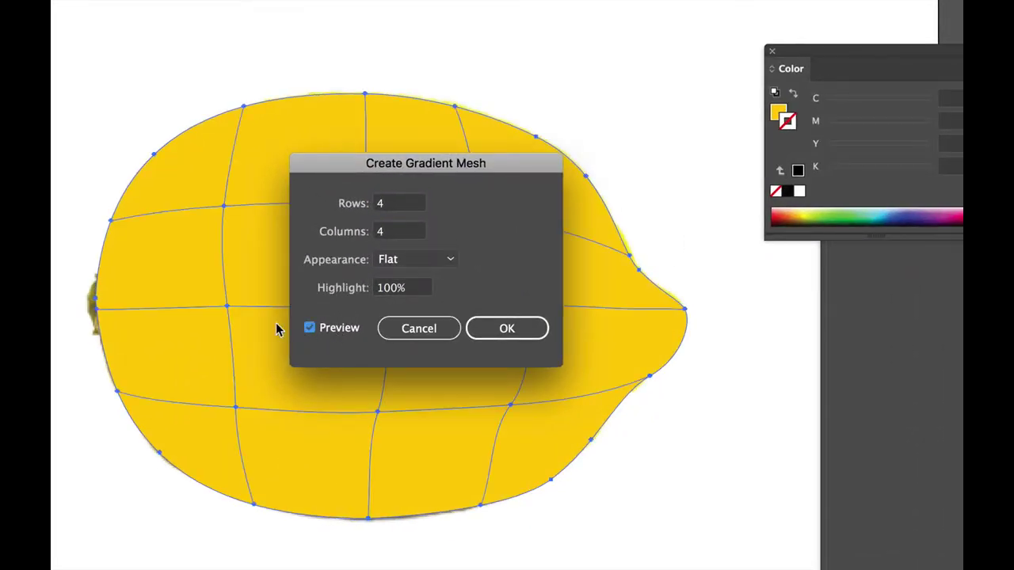
left_click_drag(367, 166, 460, 171)
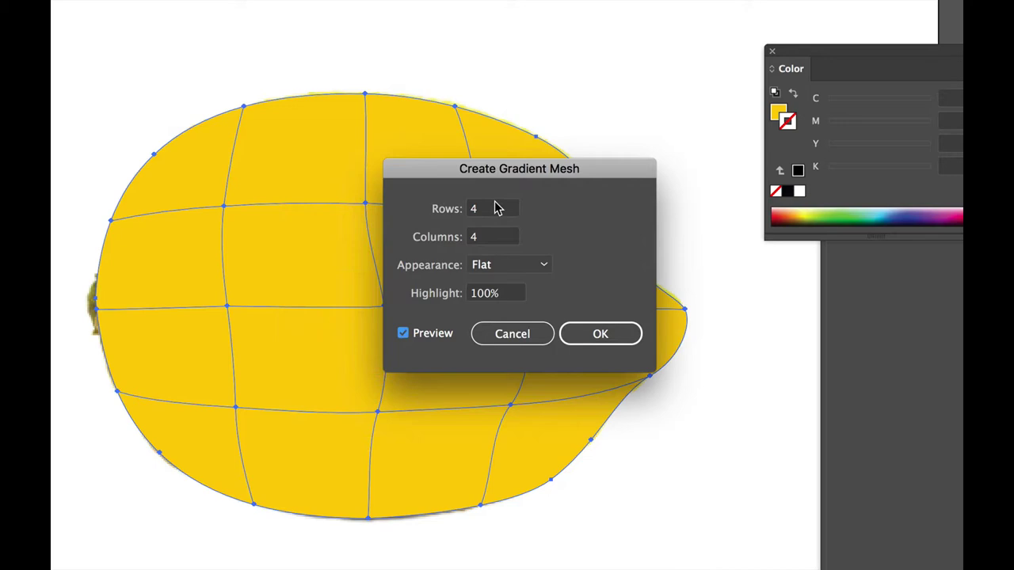
double_click(496, 208)
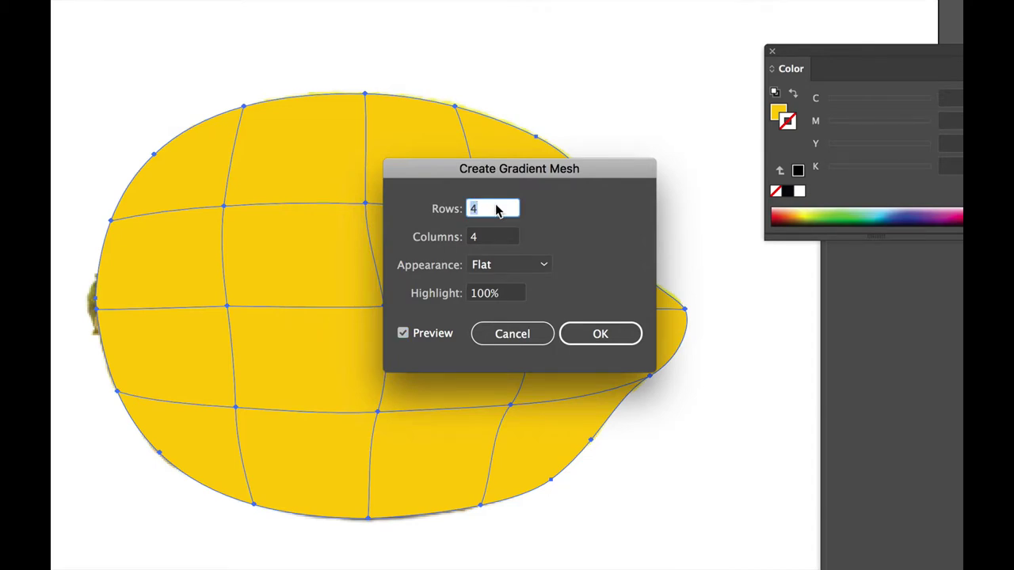
type("8")
key("Tab")
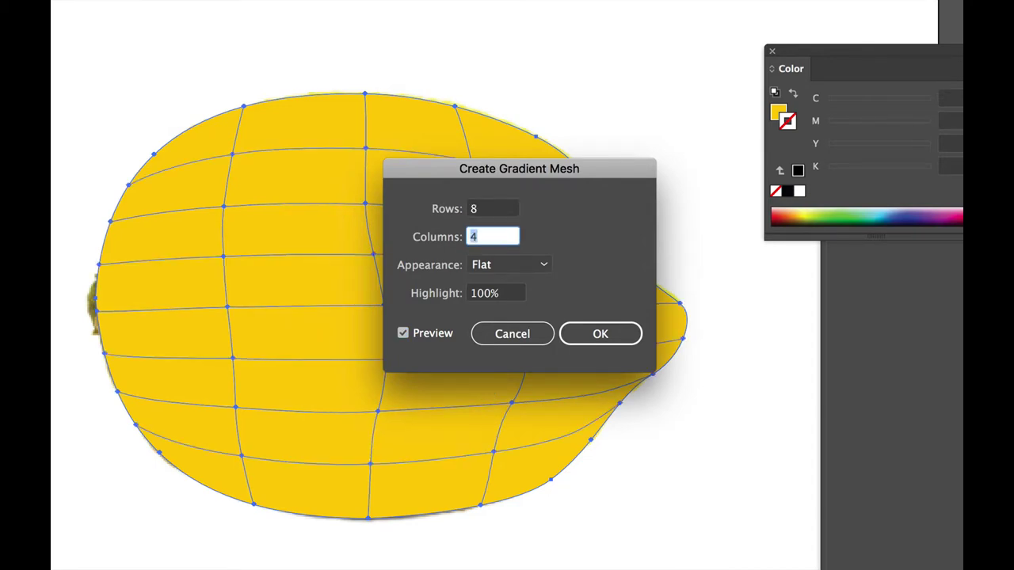
type("7")
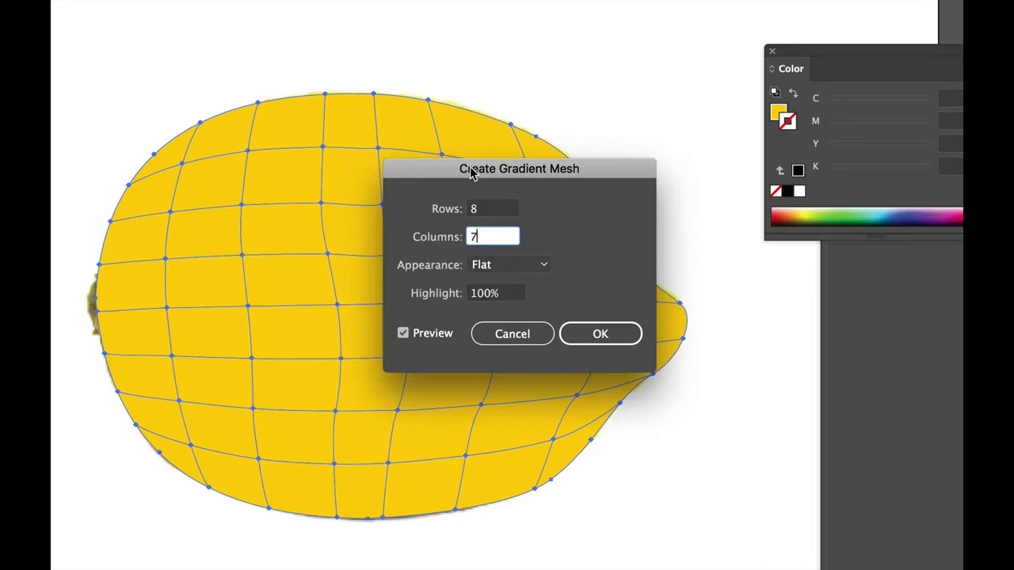
left_click_drag(464, 163, 740, 157)
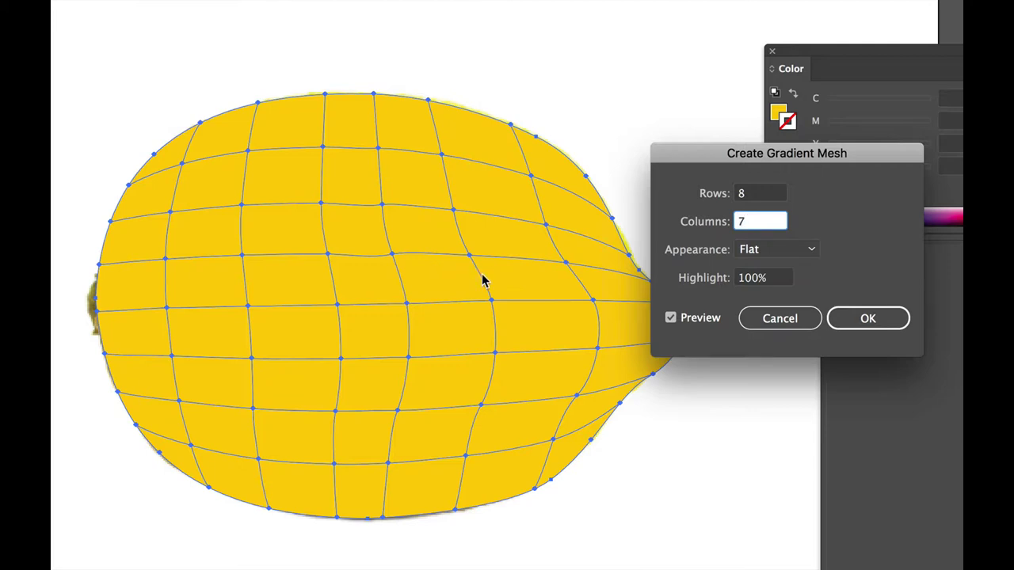
left_click(882, 319)
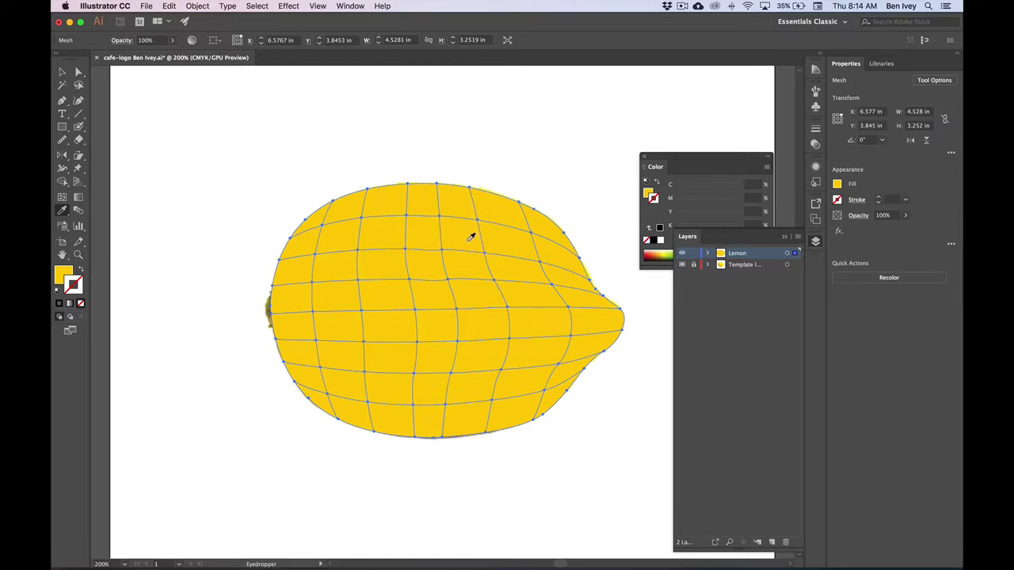
Turn off Snap to Point and switch to Outline view to see the photo under the mesh
left_click(318, 6)
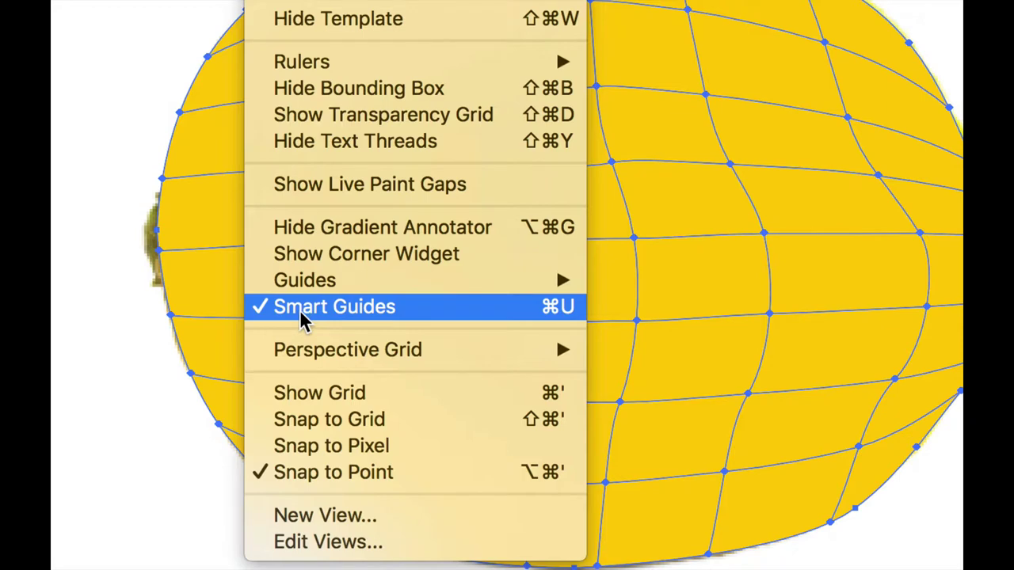
left_click(265, 475)
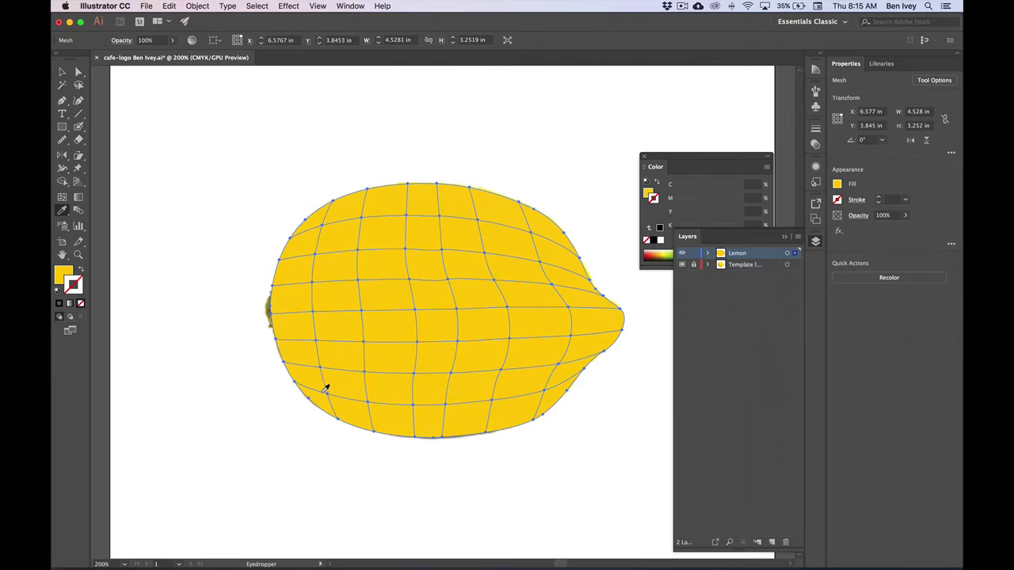
left_click(317, 6)
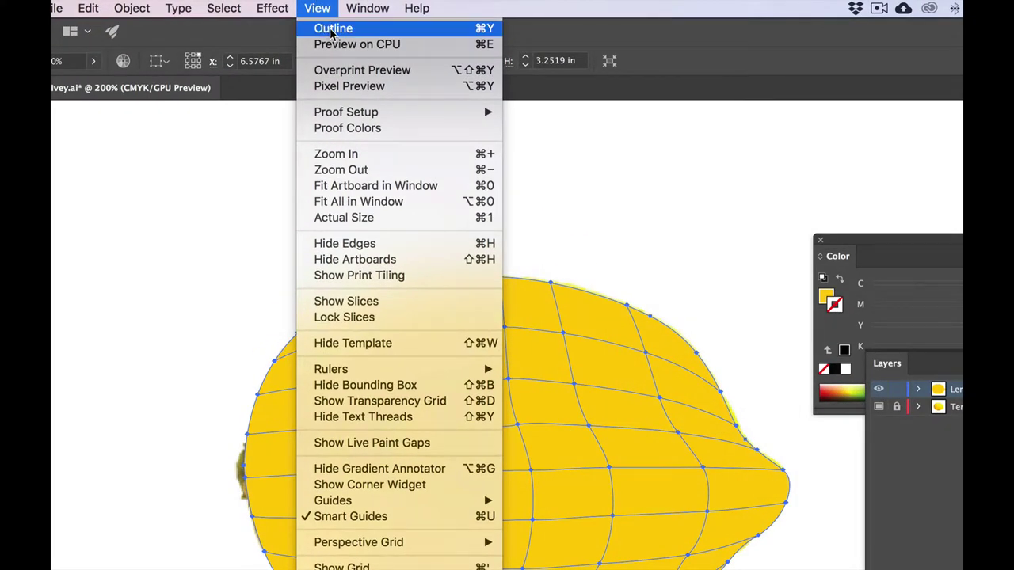
left_click(333, 29)
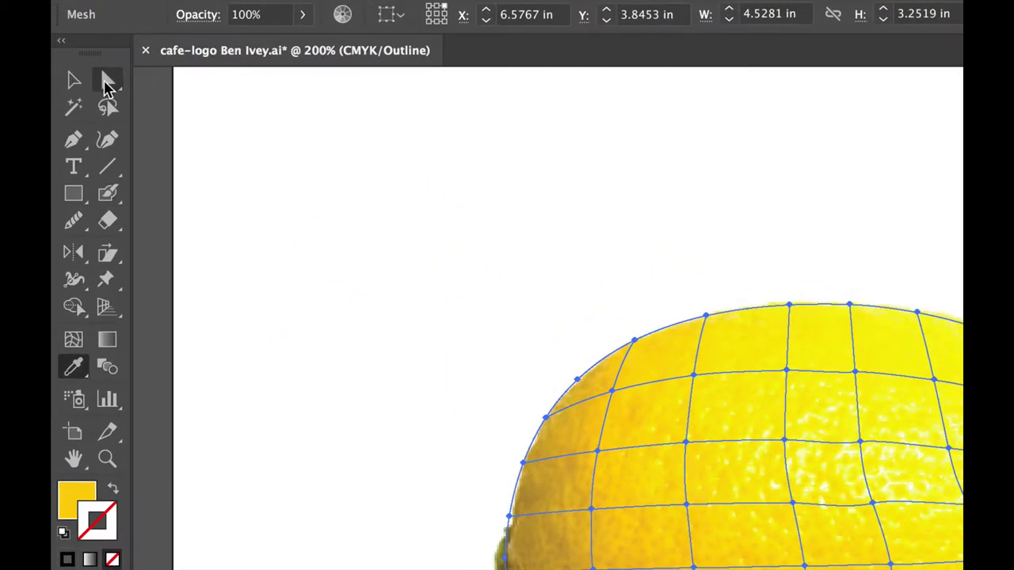
Zoom in on the lemon's lower-left edge and give one bottom mesh point the photo's darker yellow
left_click(107, 82)
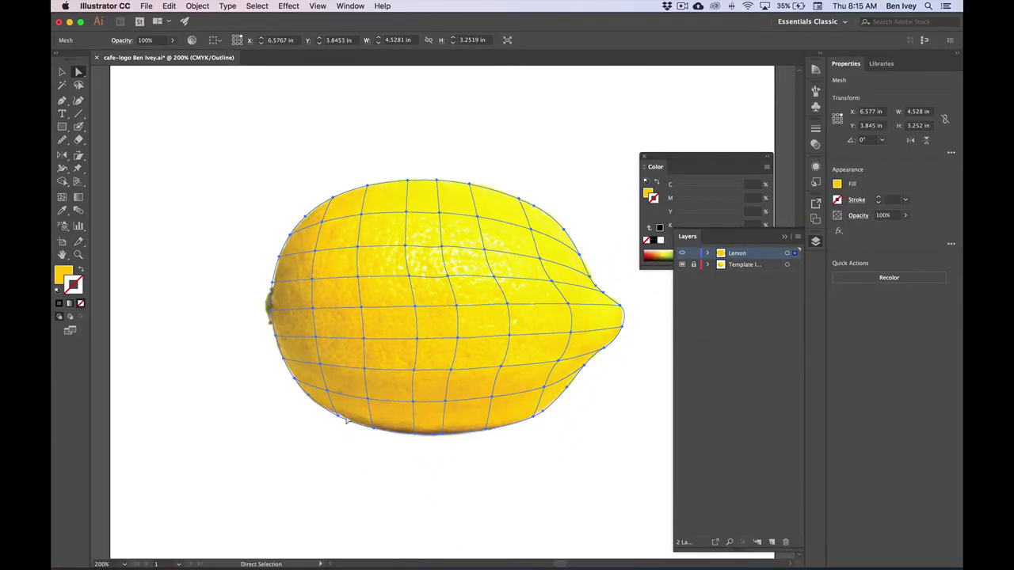
key("v")
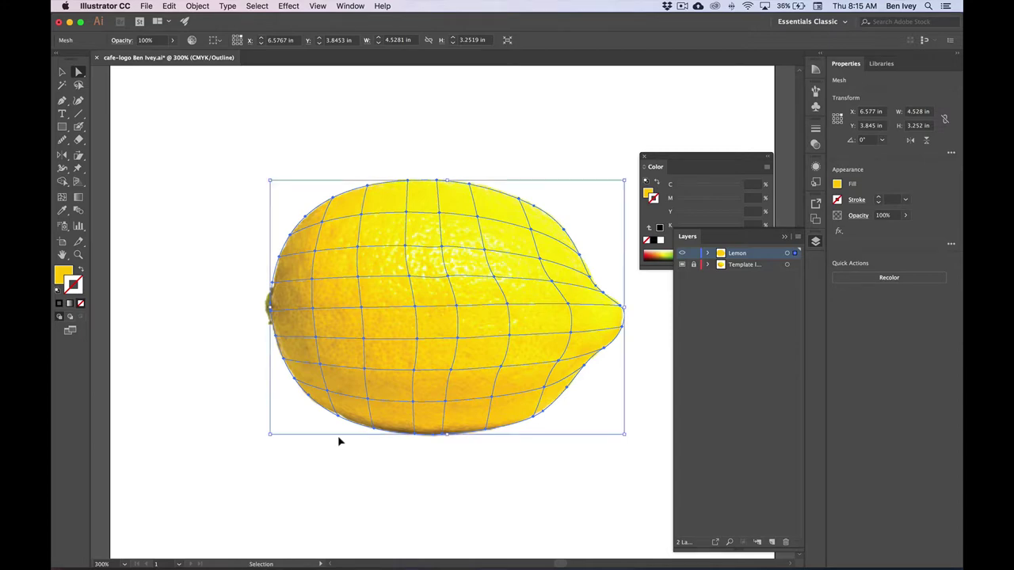
key("super+equal")
key("super+equal")
left_click_drag(337, 437, 530, 133)
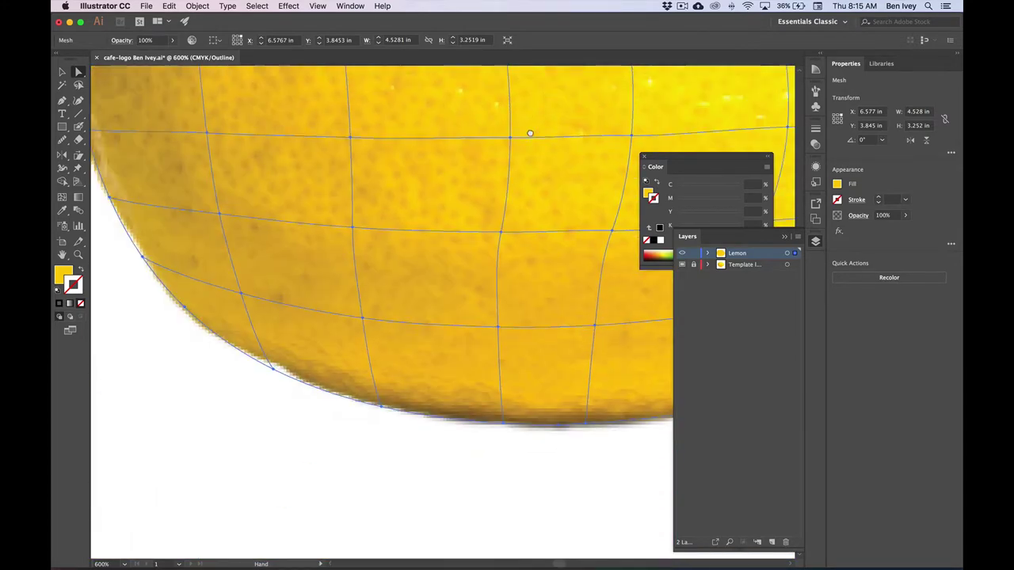
left_click_drag(448, 185, 552, 217)
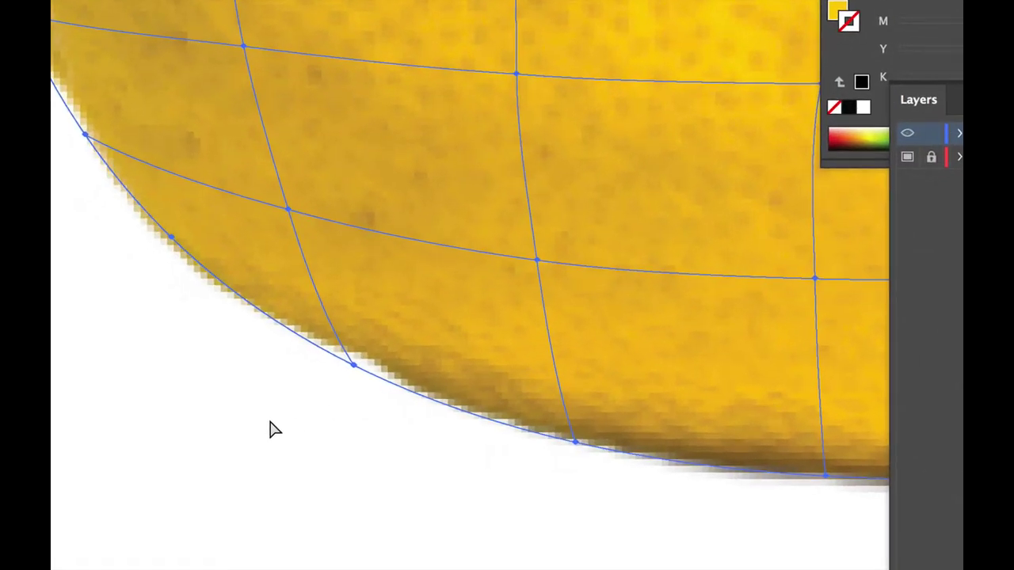
left_click(265, 428)
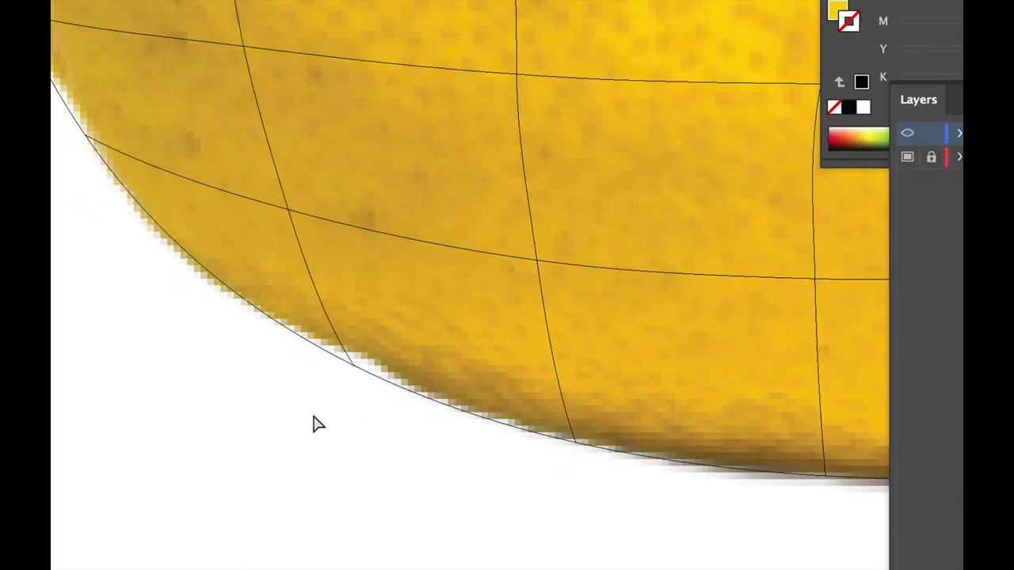
left_click(369, 377)
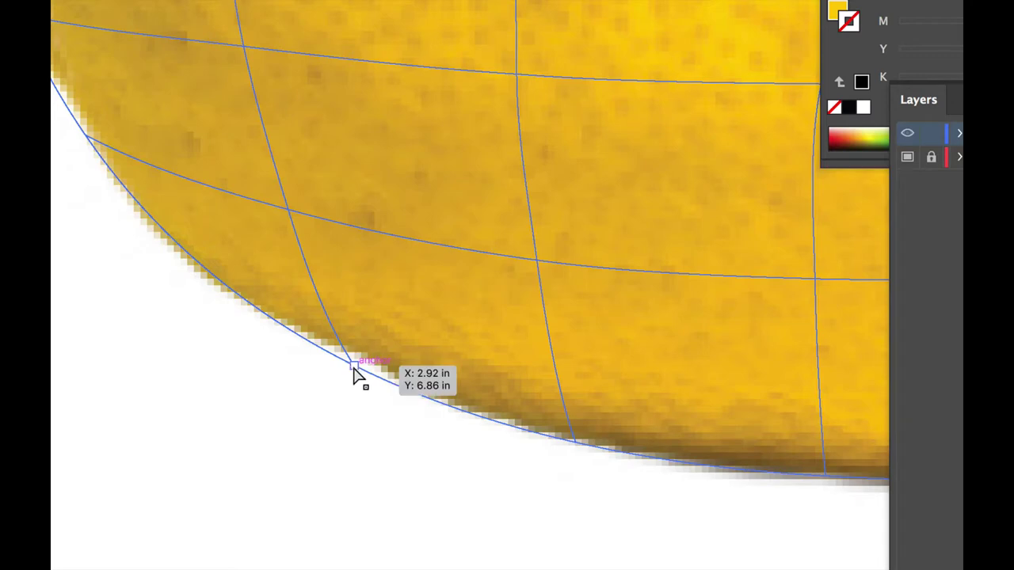
left_click(352, 364)
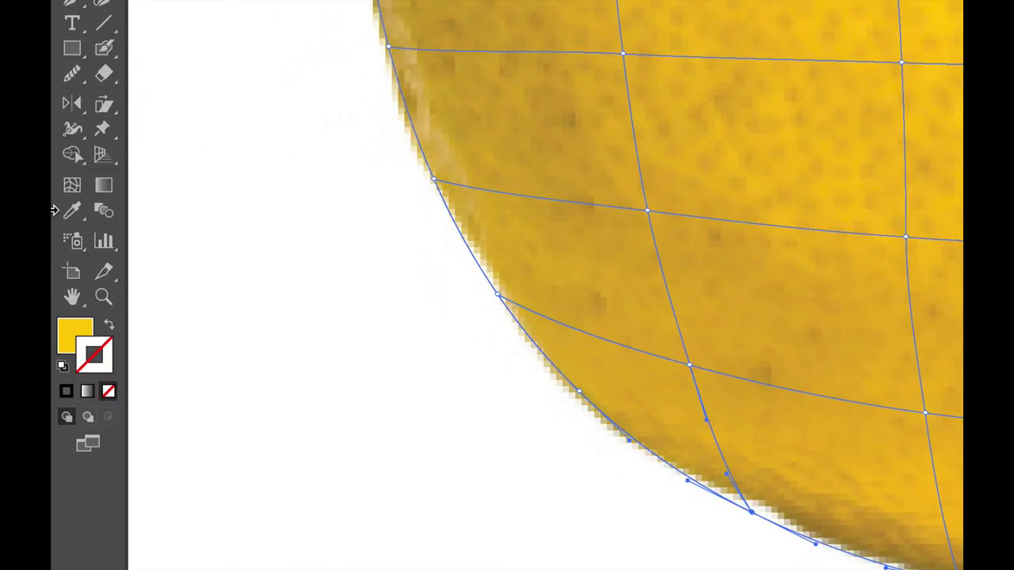
left_click(70, 214)
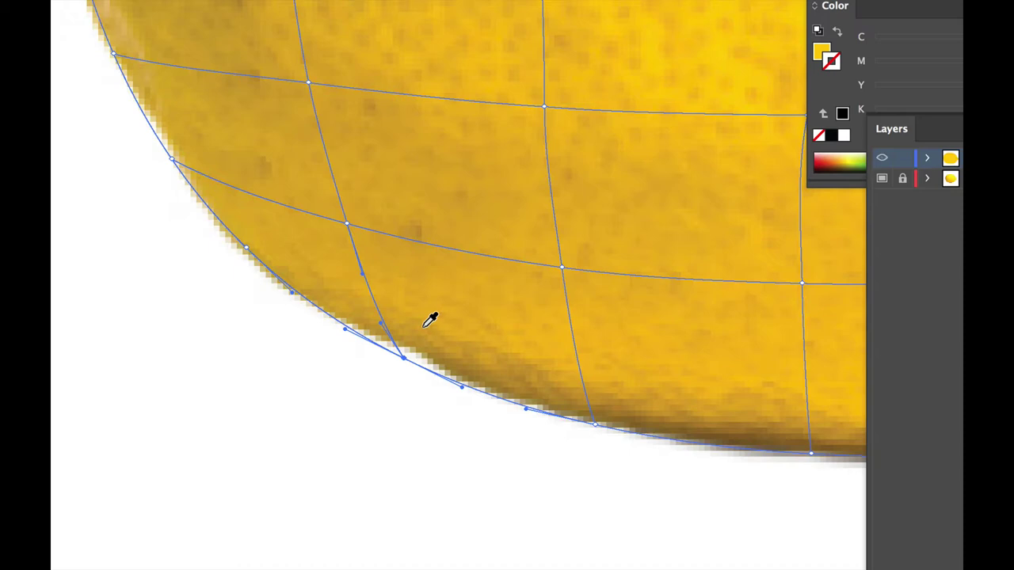
left_click(428, 322)
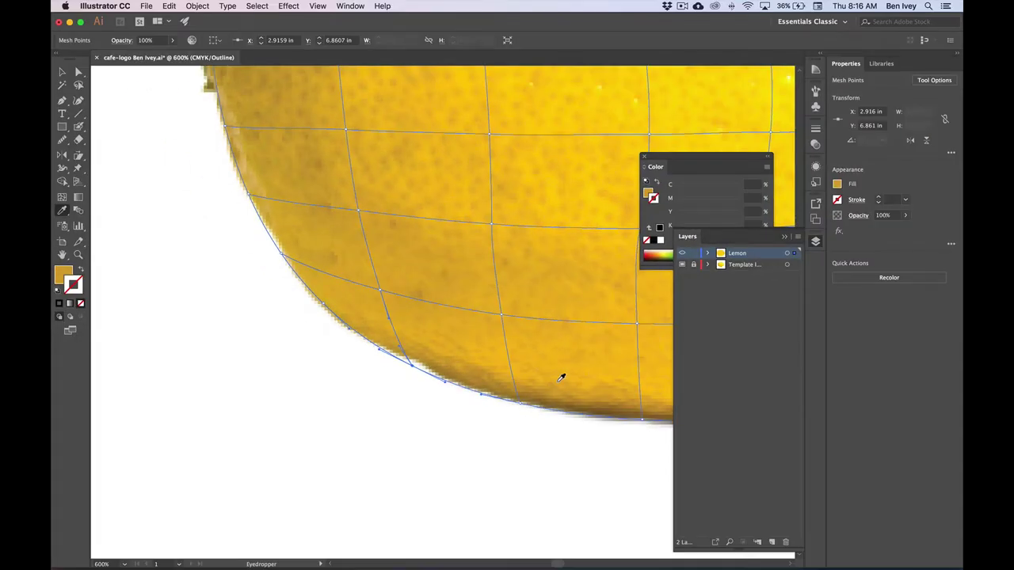
Sample darker photo tones onto the next, middle and right-hand mesh points along the bottom edge
left_click_drag(562, 420, 526, 414)
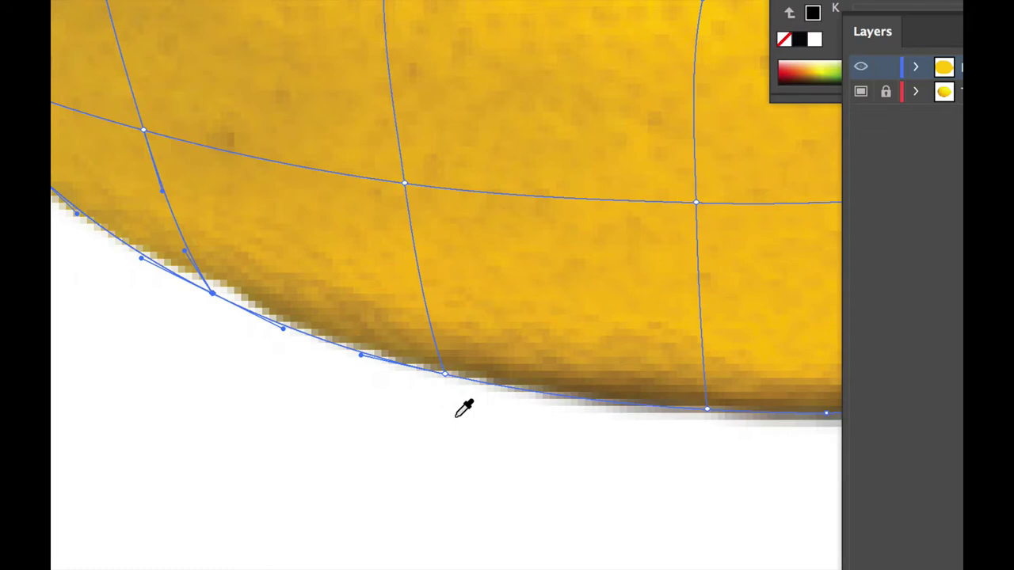
key("a")
key("i")
key("a")
left_click(445, 373)
key("i")
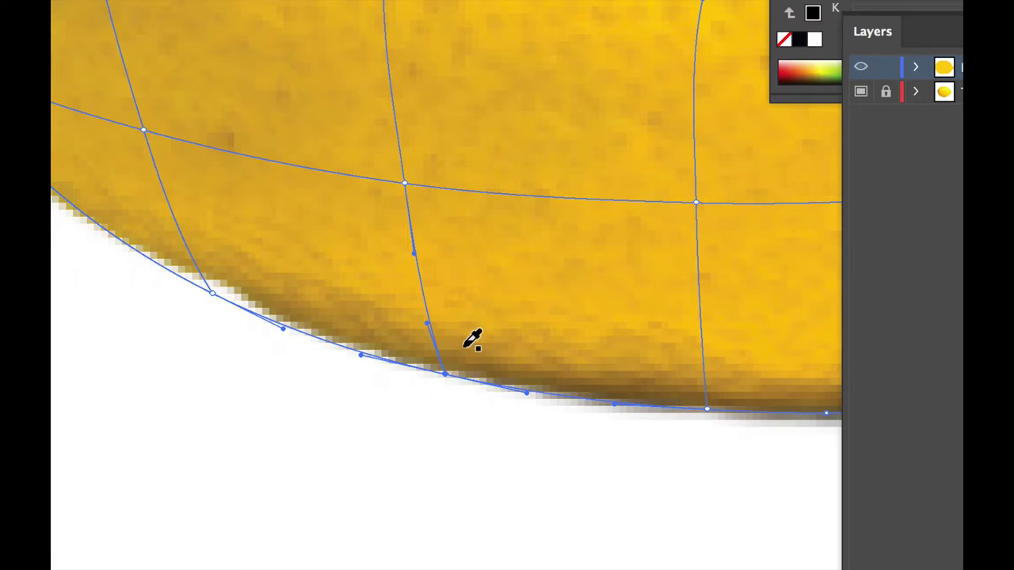
scroll(473, 339, "right", 10)
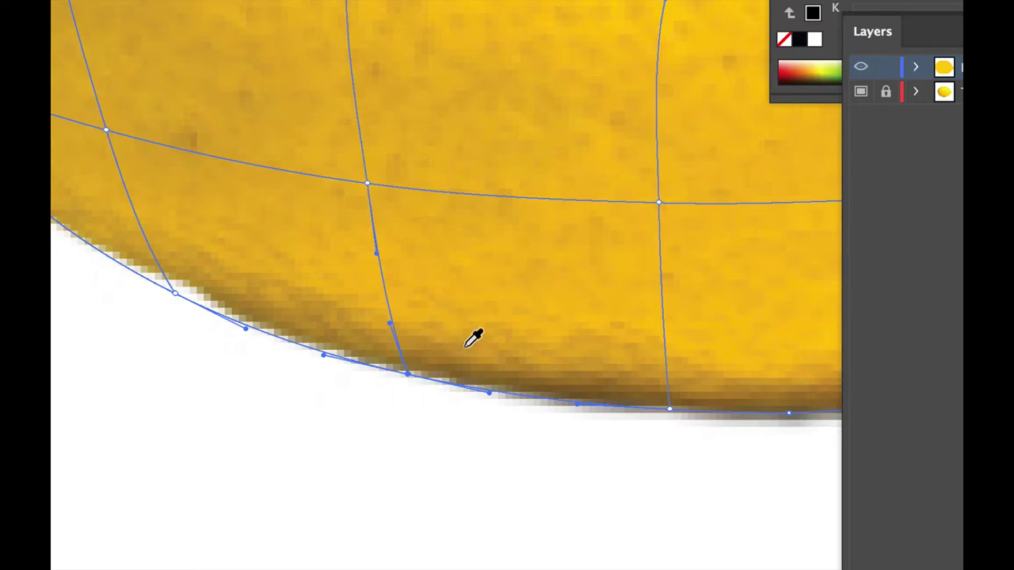
key("a")
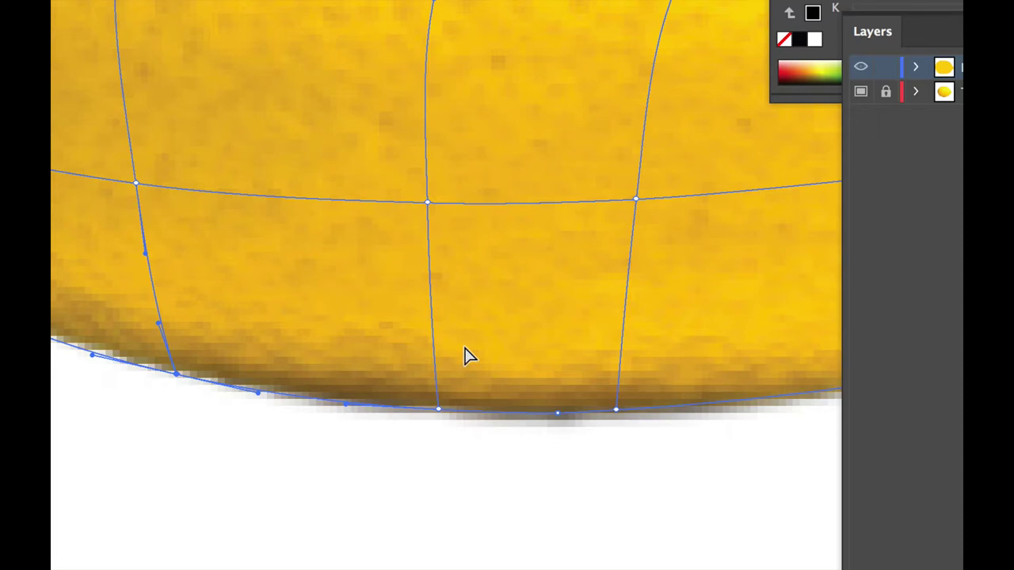
left_click(437, 406)
key("i")
left_click(617, 409)
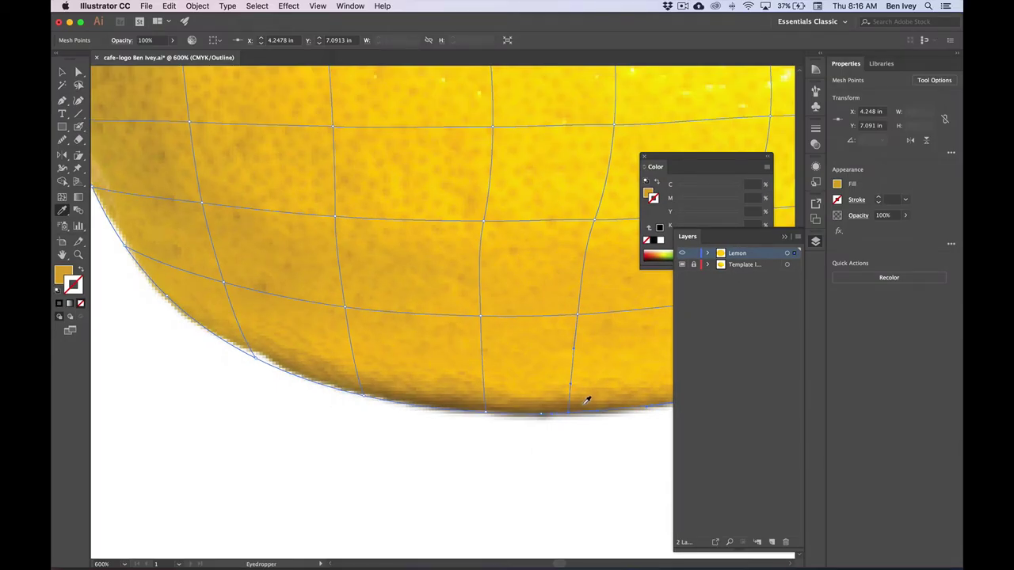
Return to GPU Preview, fit the artboard, and zoom to 200% on the lemon
left_click(317, 6)
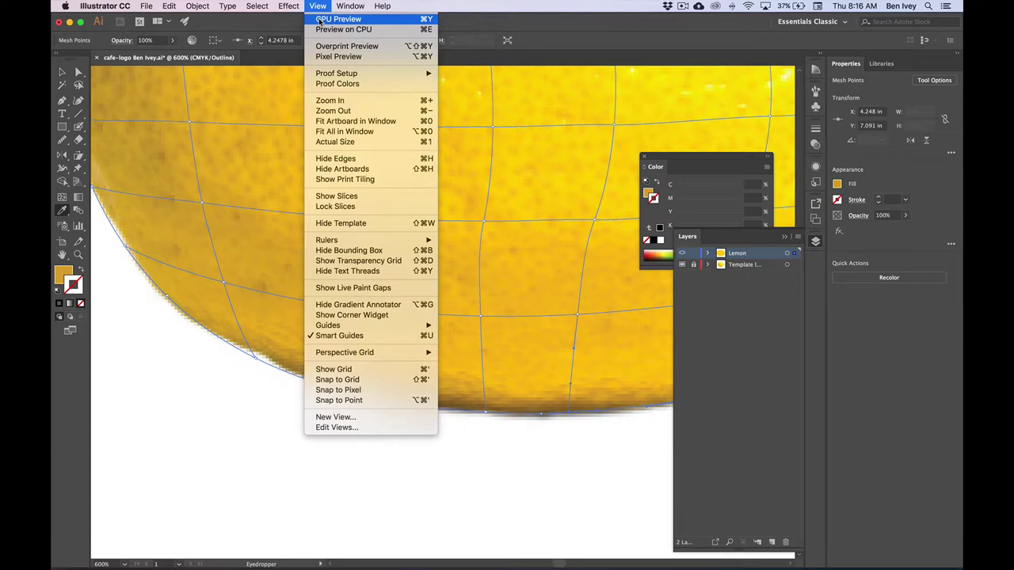
left_click(320, 18)
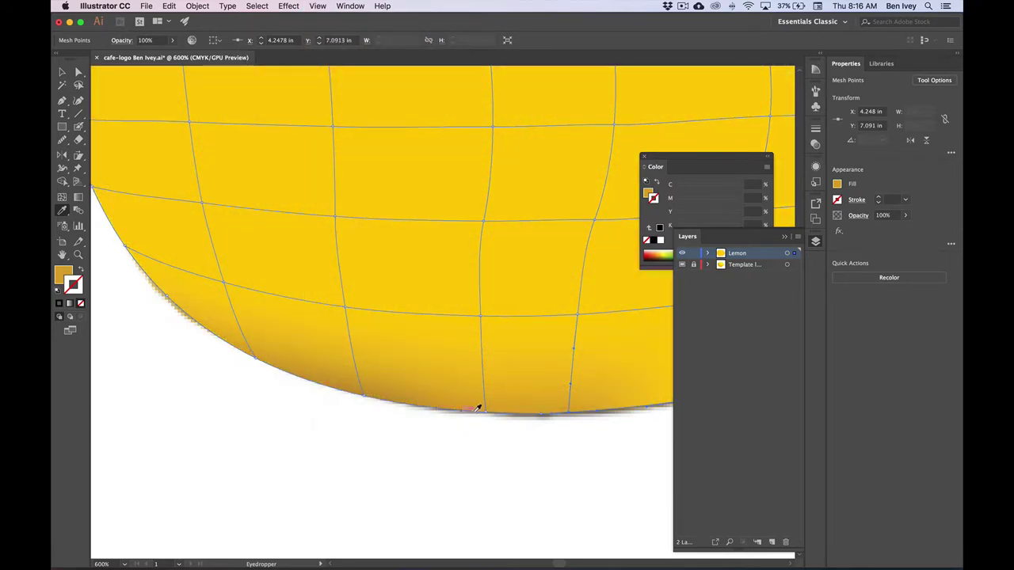
key("super+0")
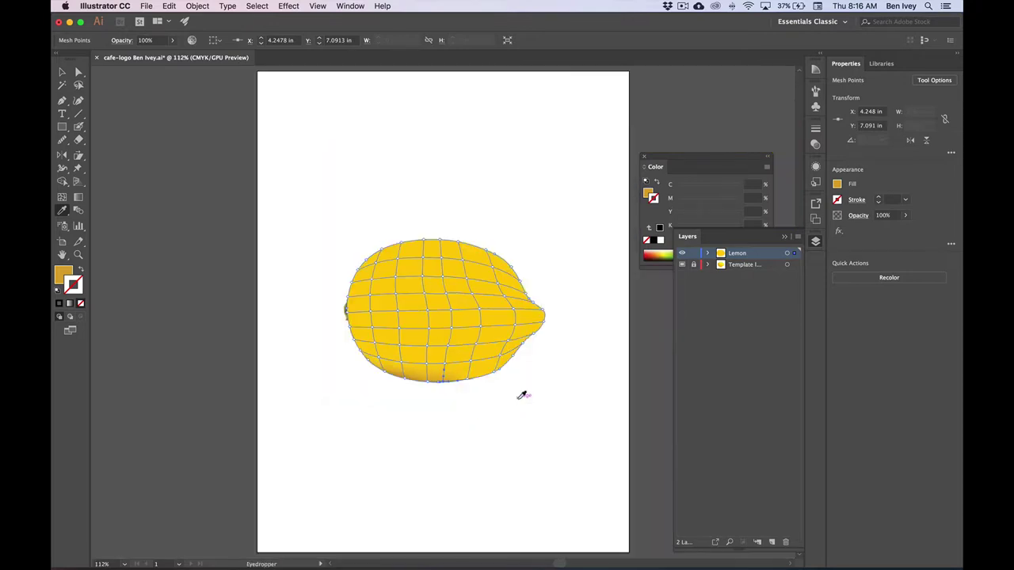
key("super+equal")
key("super+equal")
scroll(518, 400, "up", 3)
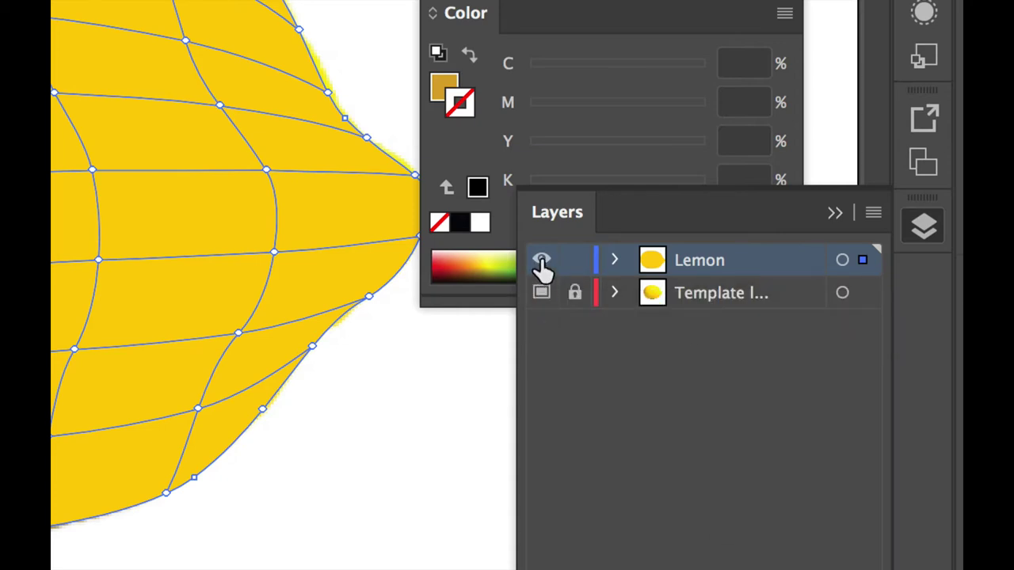
Show the Lemon layer as outlines, zoom in, and recolour a lower-edge mesh point from the photo
left_click(541, 261, "super")
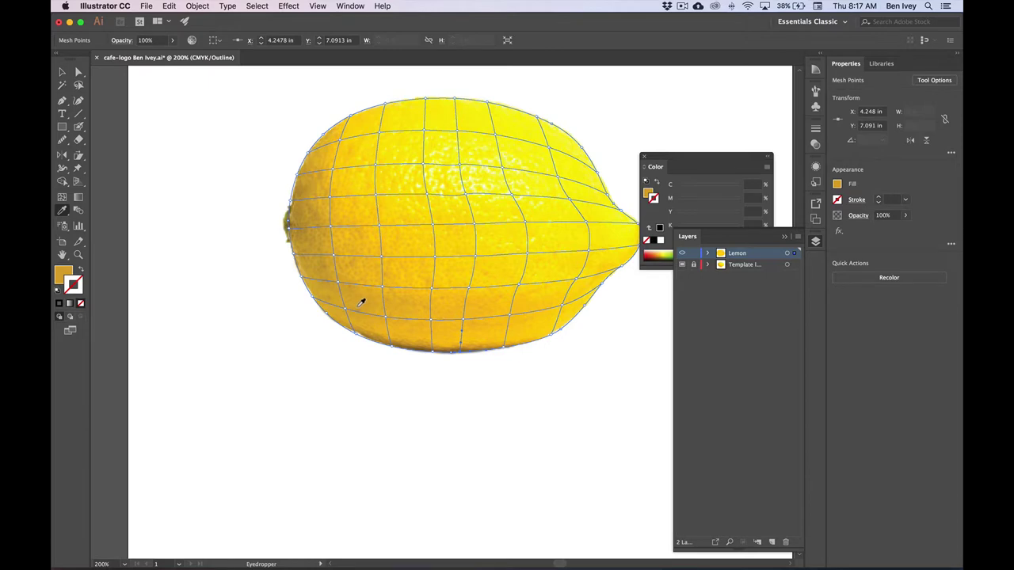
left_click_drag(279, 235, 302, 298)
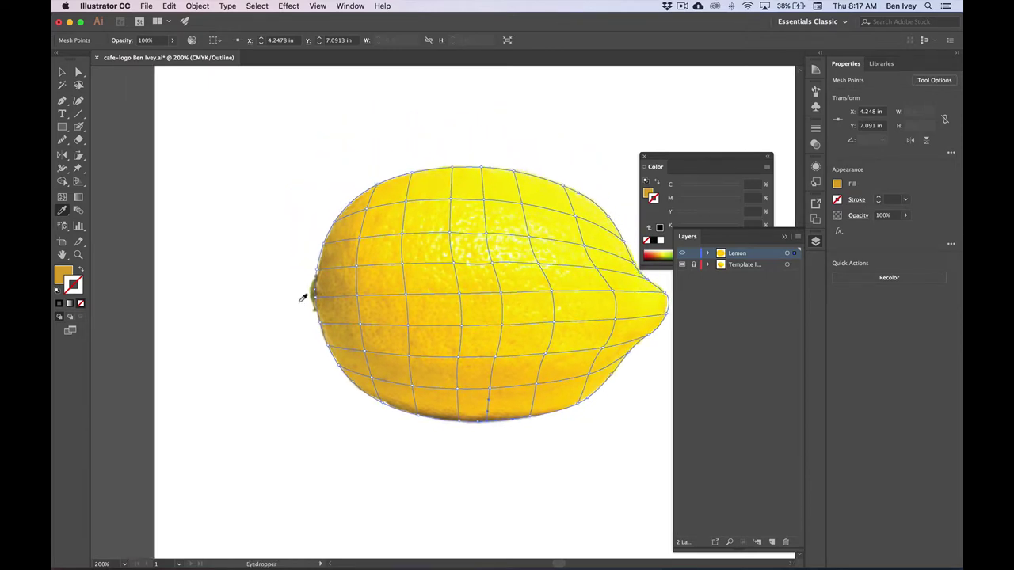
key("super+equal")
key("super+equal")
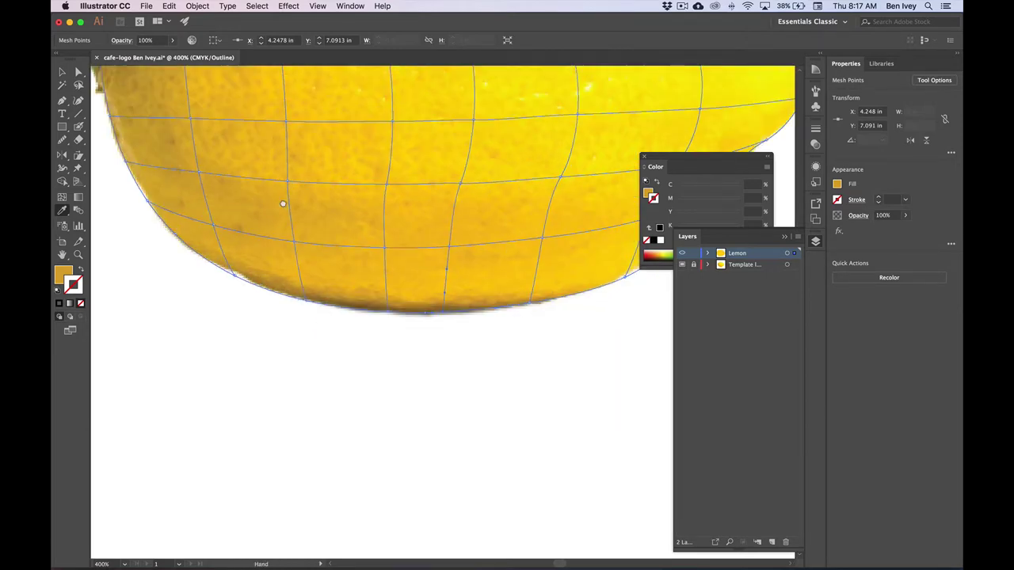
left_click_drag(283, 204, 487, 398)
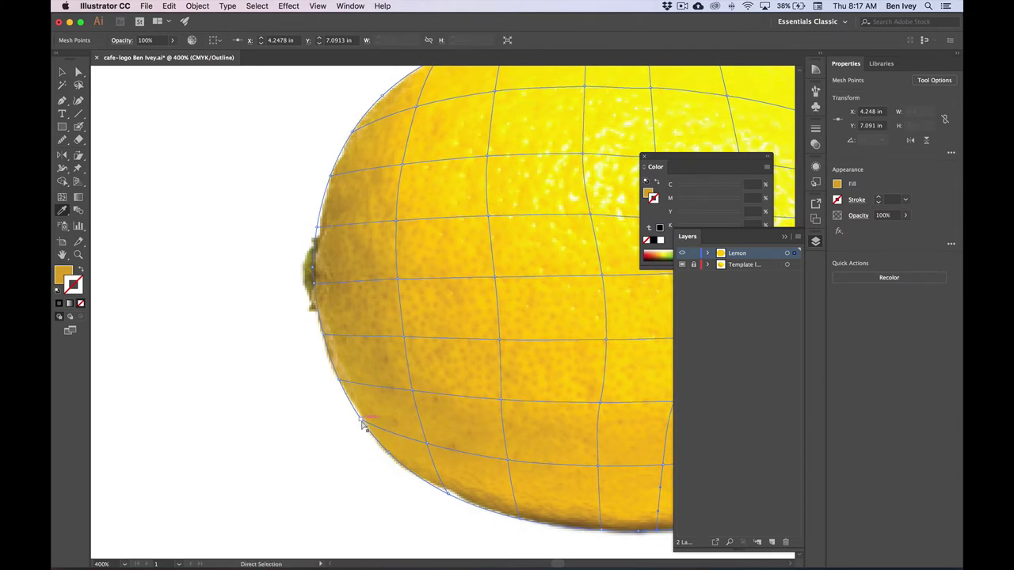
left_click(361, 419, "super")
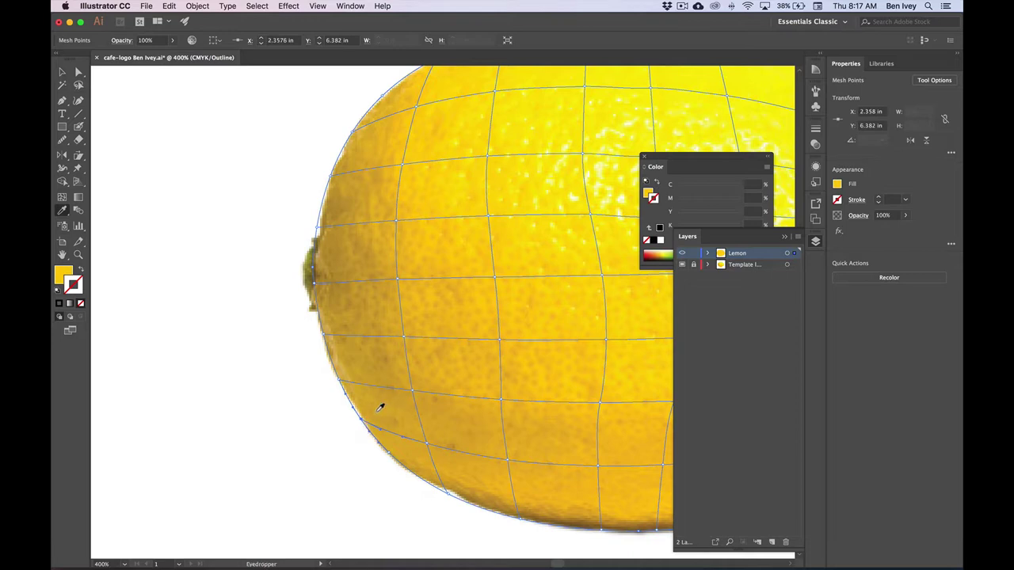
left_click(378, 410)
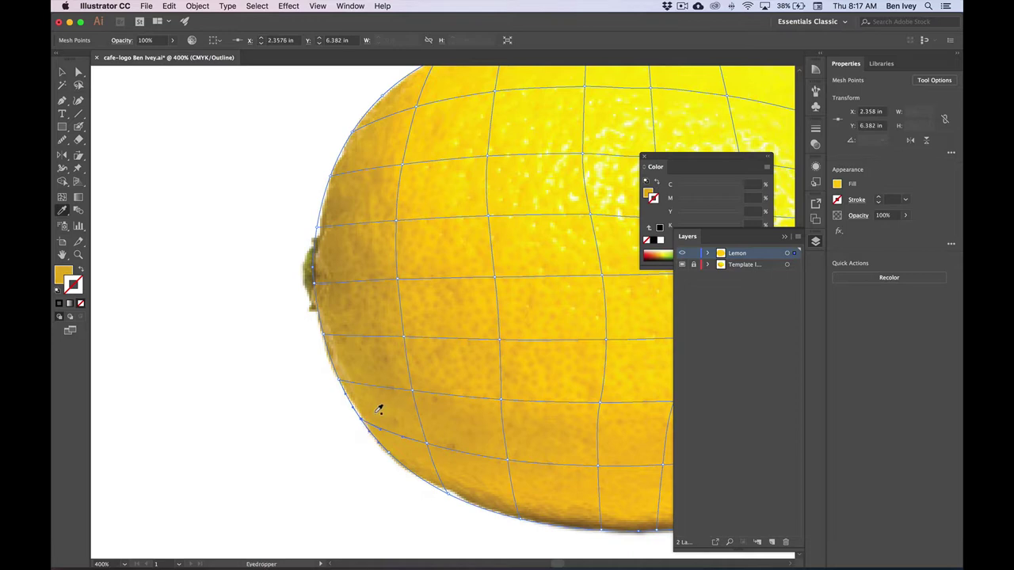
left_click(344, 385)
Sample photo colours onto mesh points up the lemon's left edge, nudging one point along the edge
left_click(324, 334, "super")
left_click(315, 284, "super")
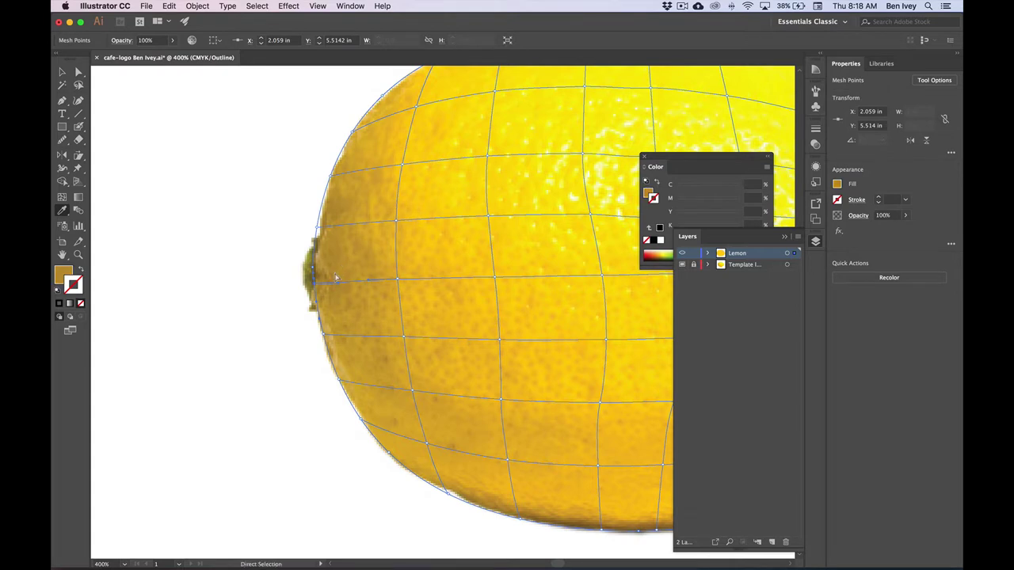
left_click(318, 228, "super")
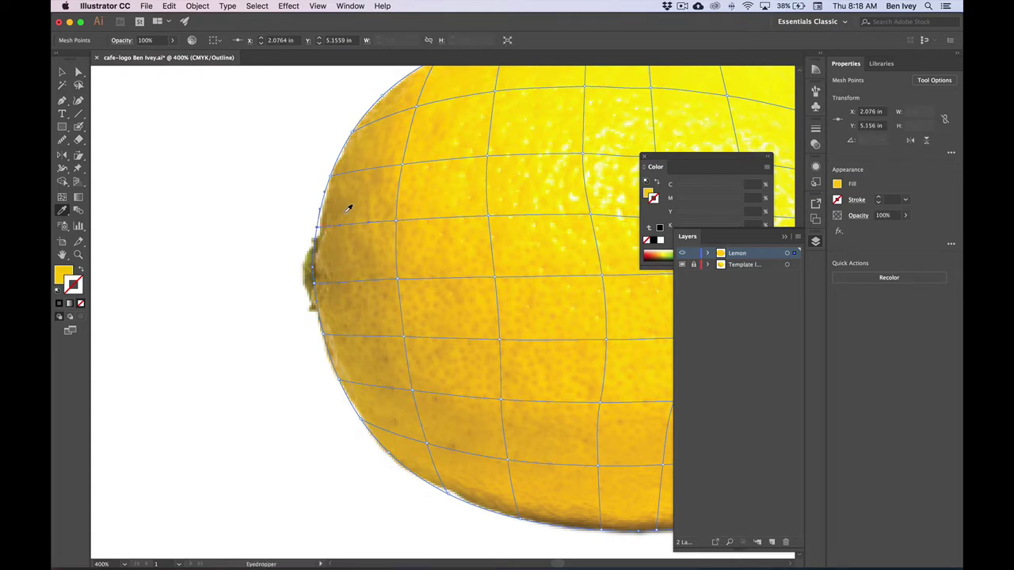
left_click(331, 178, "super")
left_click(361, 157)
scroll(372, 161, "up", 5)
scroll(371, 160, "right", 3)
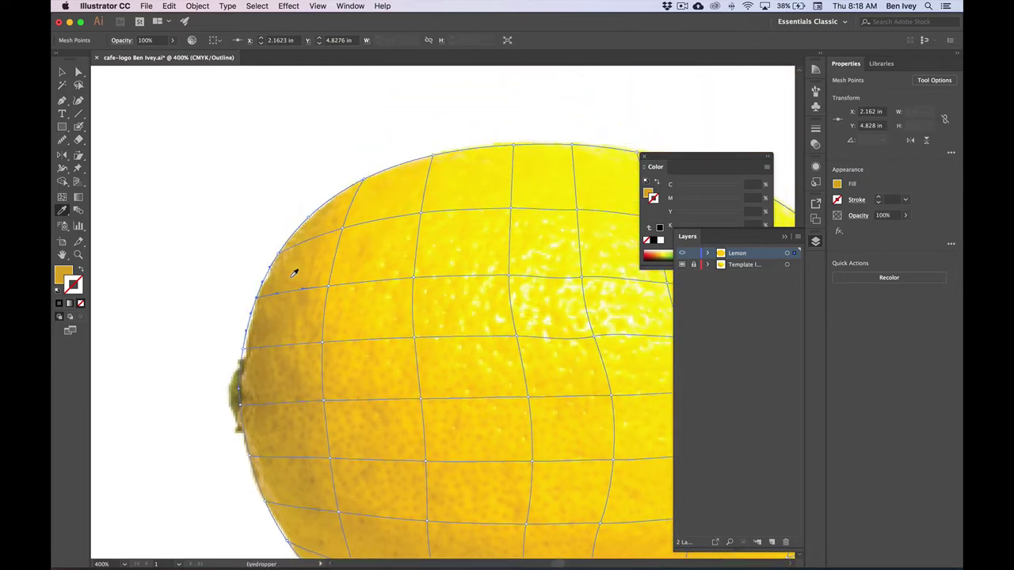
left_click_drag(279, 256, 294, 255)
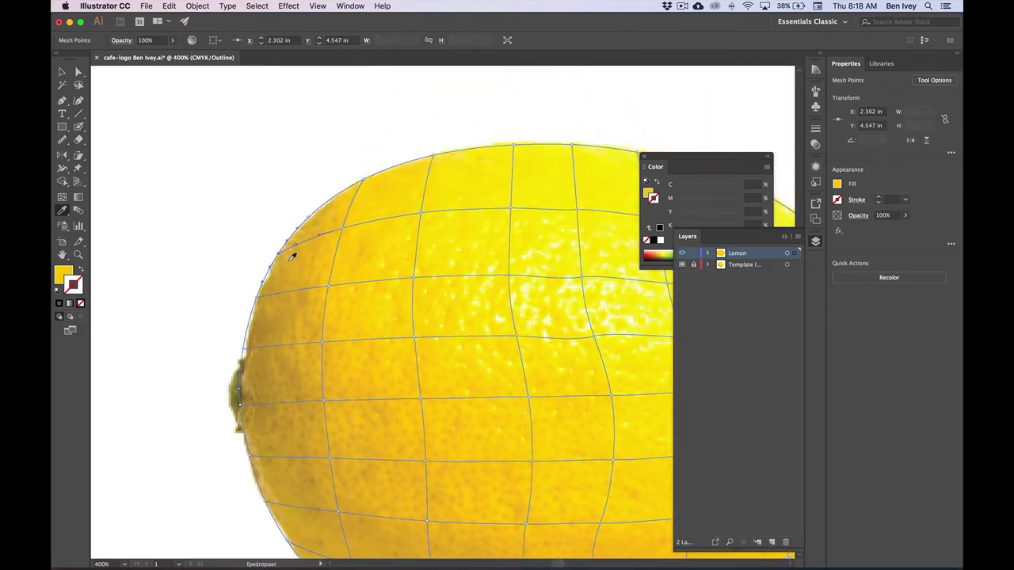
left_click(369, 185)
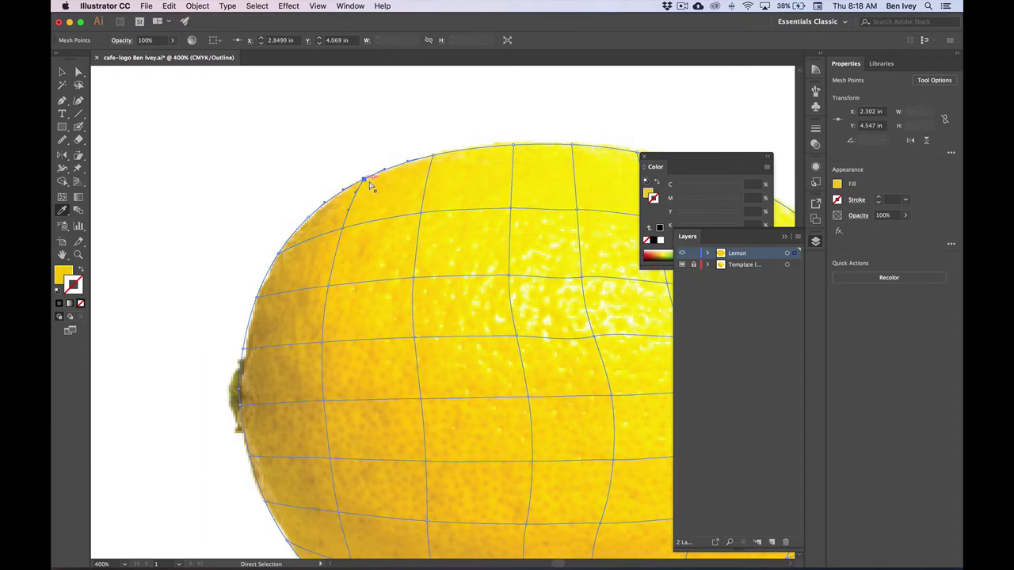
Recolour mesh points down the column and along the lower edge with sampled photo colours
left_click(343, 230, "super")
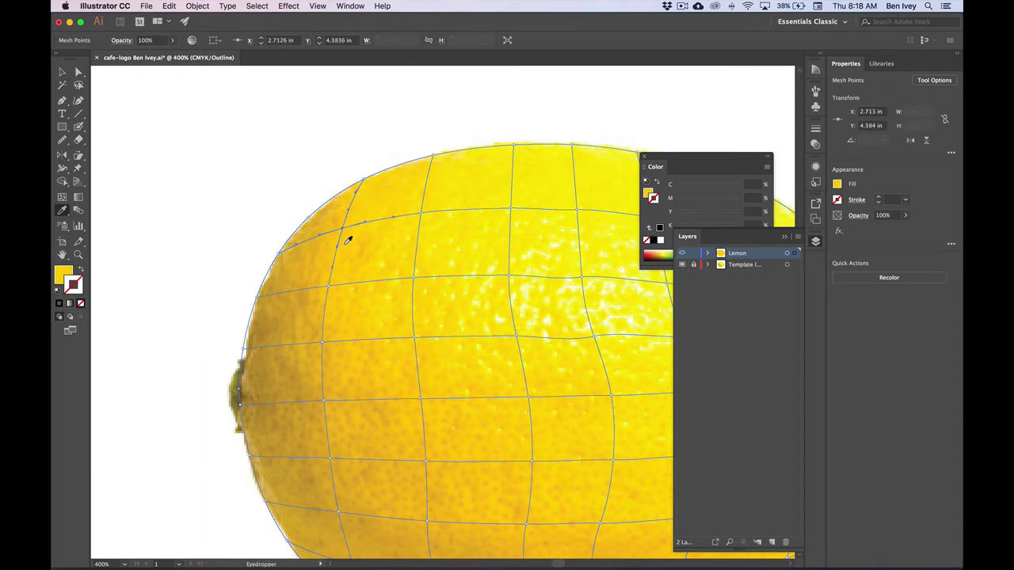
left_click(330, 289, "super")
left_click(324, 342, "super")
left_click(329, 459, "super")
left_click_drag(335, 441, 289, 404)
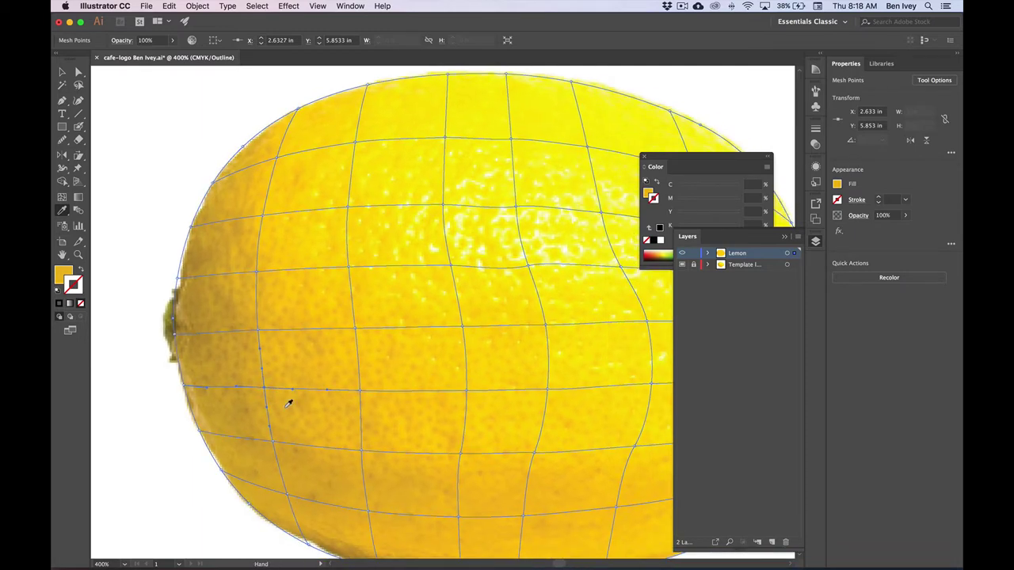
left_click(273, 443, "super")
left_click(289, 494, "super")
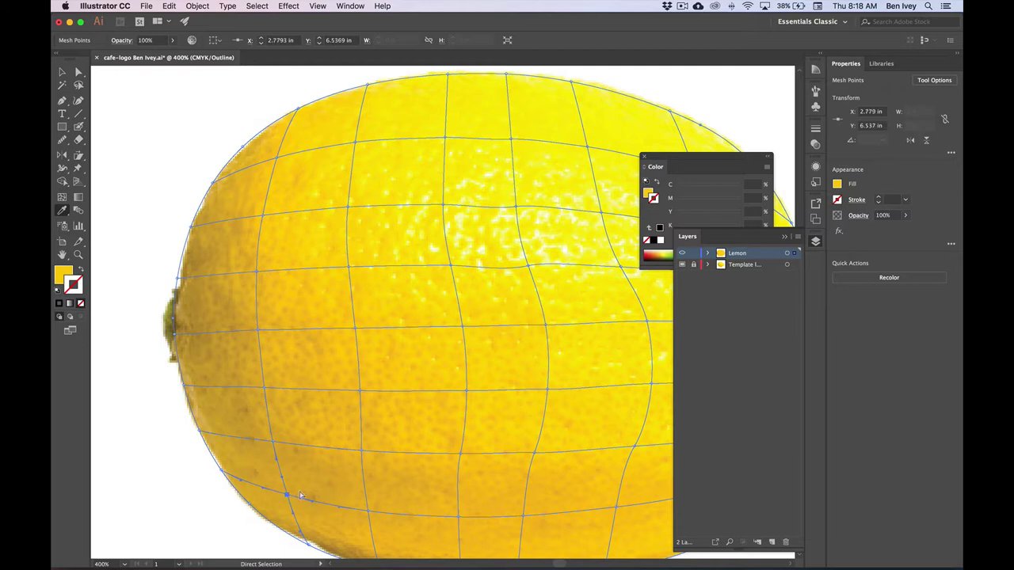
left_click(306, 480)
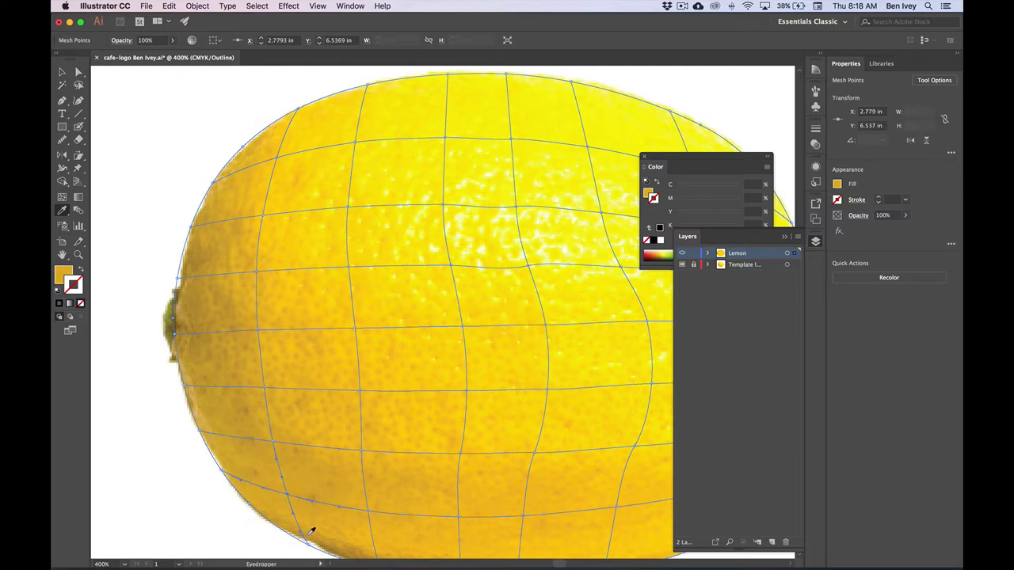
left_click(371, 509, "super")
left_click(381, 496)
Sample photo colours onto mesh points back up the column to the lemon's top edge
left_click(359, 390, "super")
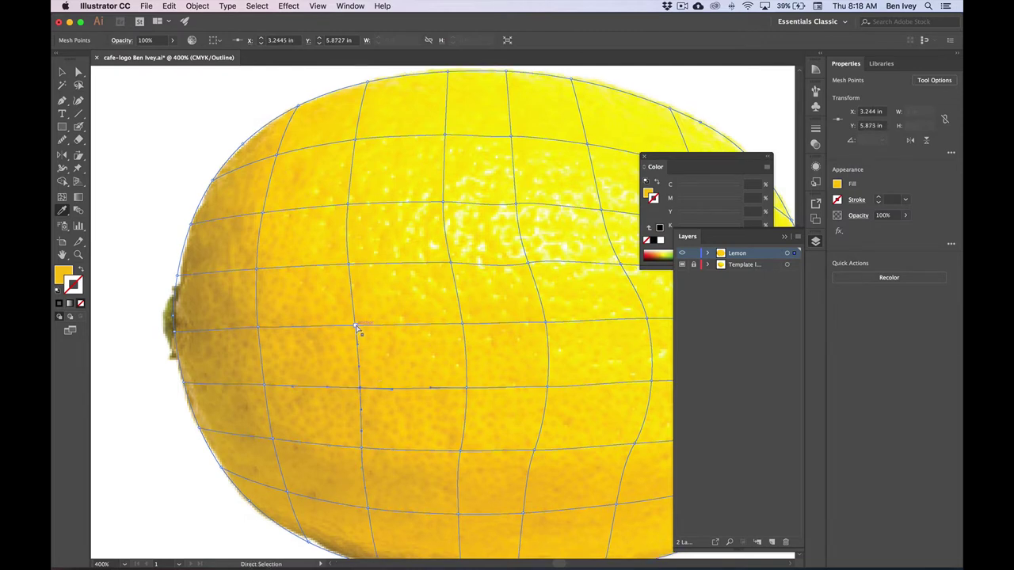
left_click(351, 265, "super")
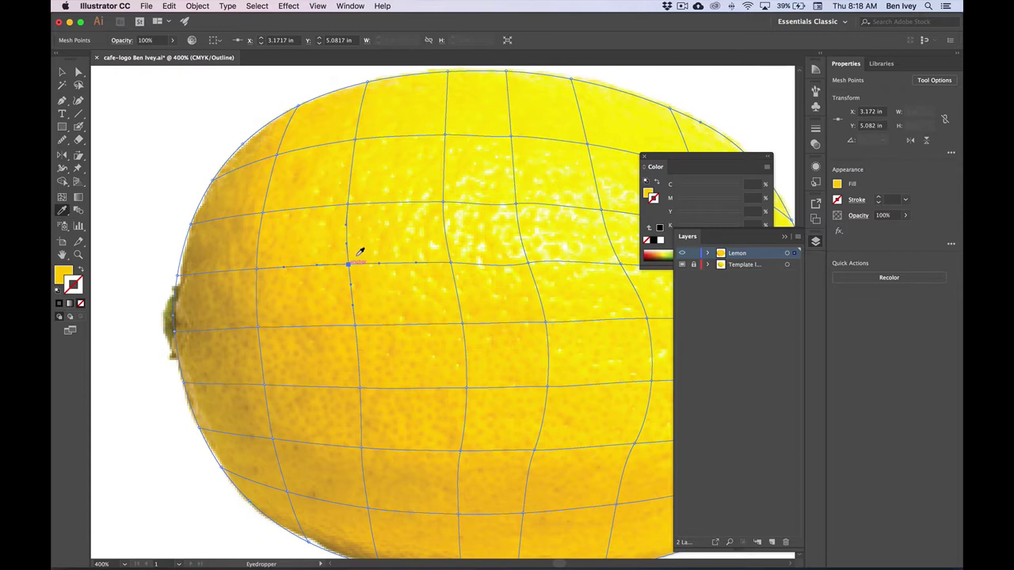
left_click(349, 205, "super")
left_click(367, 83, "super")
left_click(380, 81)
left_click(385, 83)
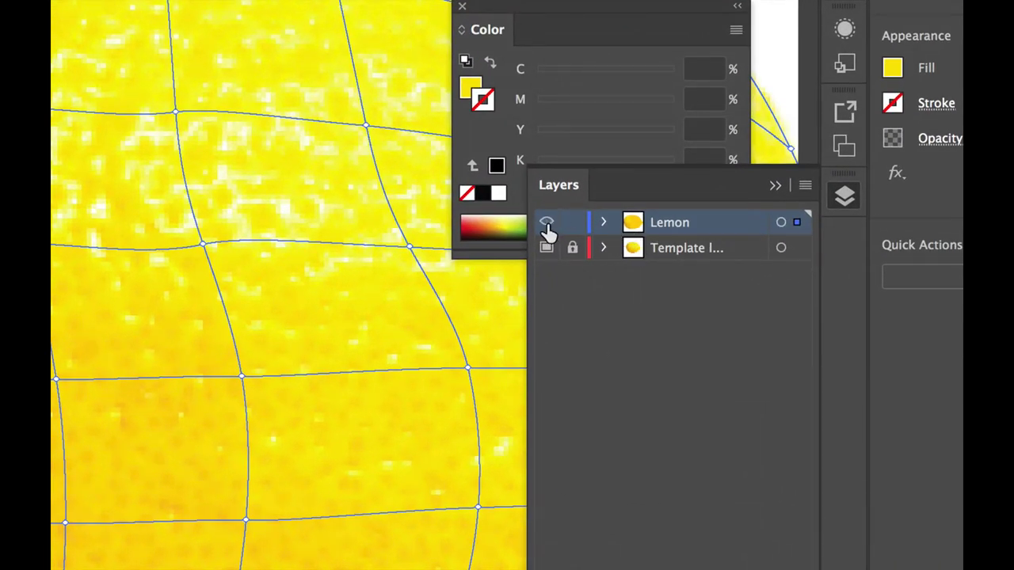
left_click(546, 223)
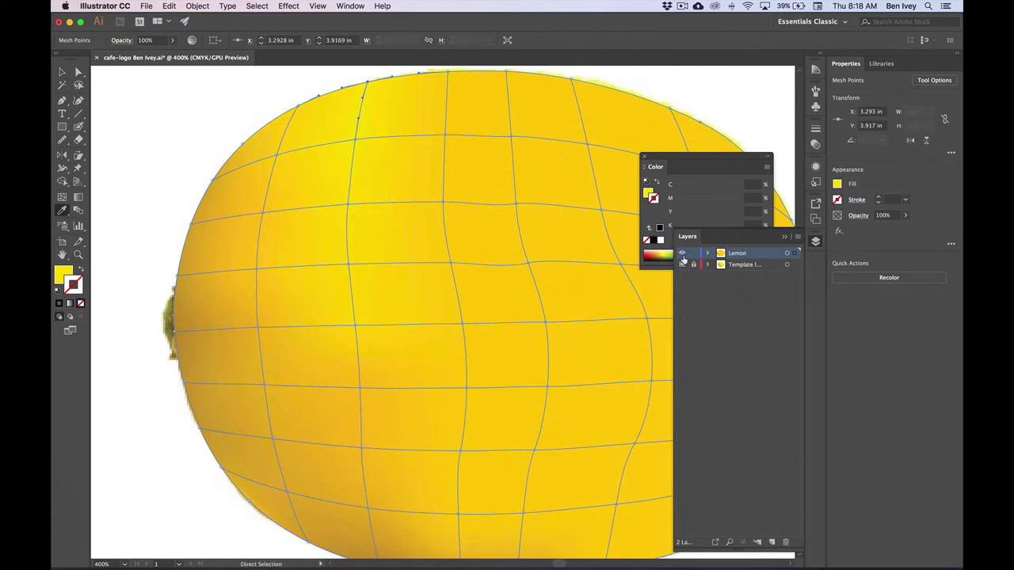
key("super+y")
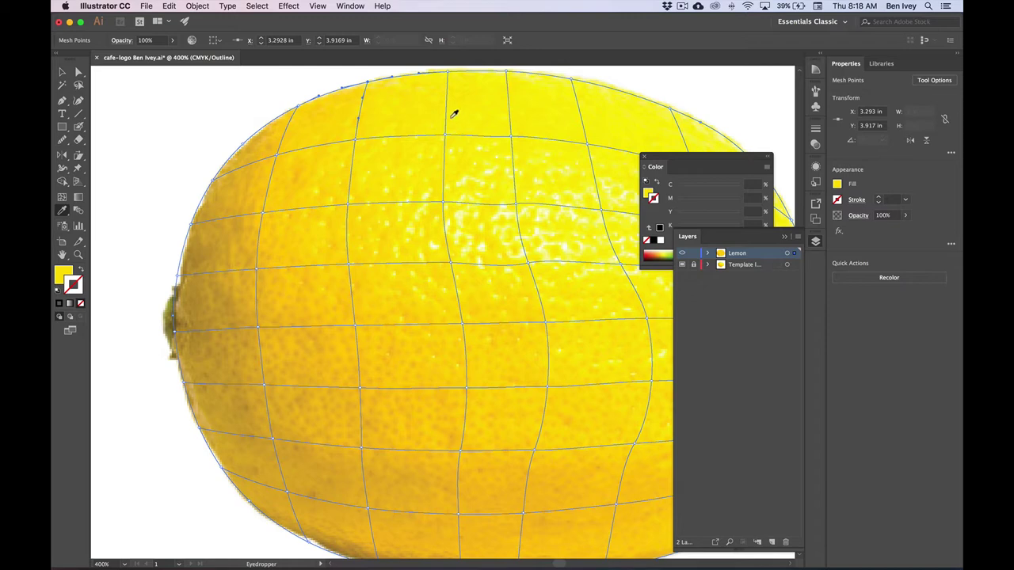
Recolour the next column's mesh points from the top edge downward with saturated yellows from the photo
left_click(445, 137)
left_click(448, 72)
left_click(444, 203, "super")
left_click(464, 193)
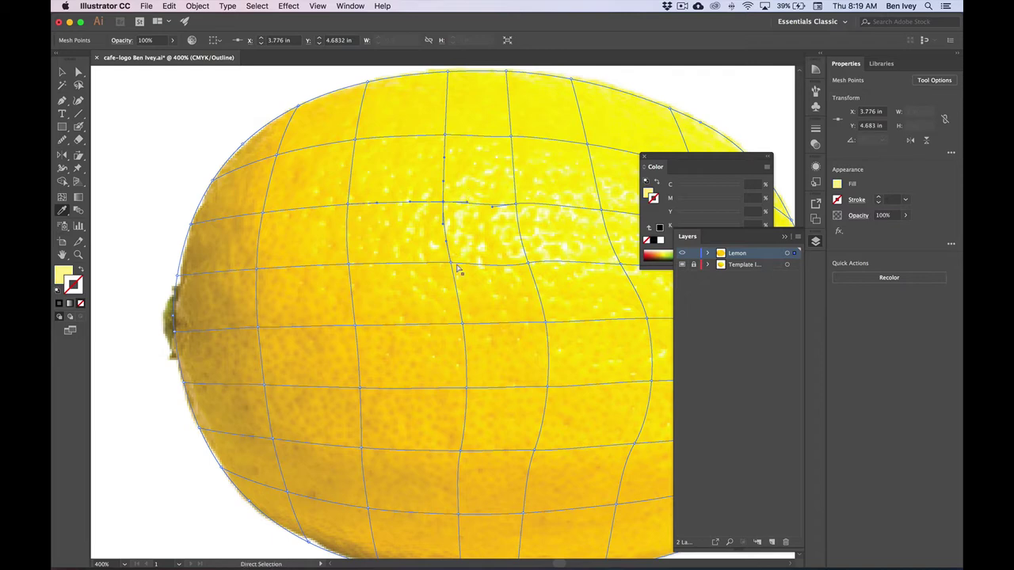
left_click(453, 264, "super")
left_click(464, 249)
left_click(464, 325, "super")
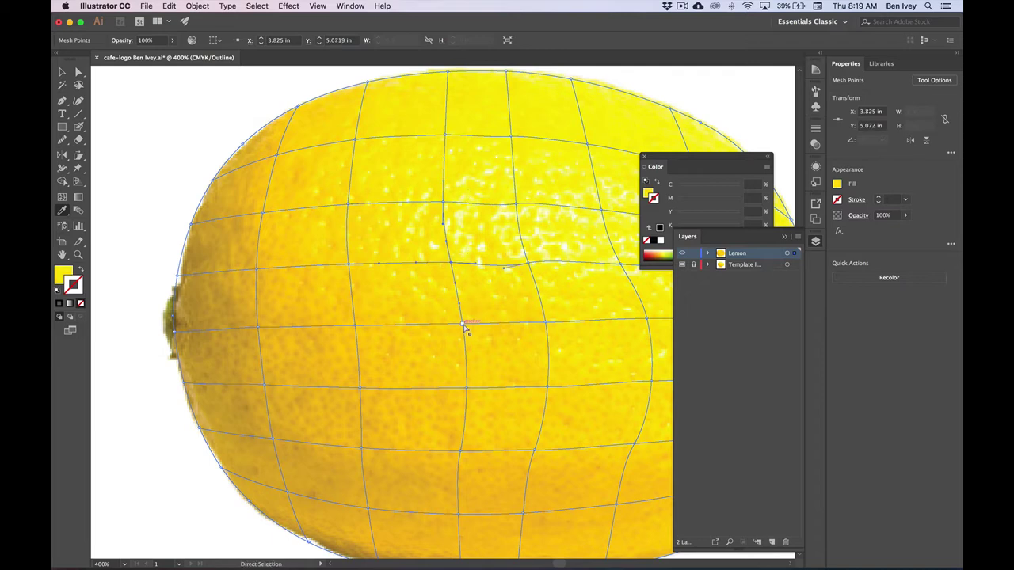
left_click(466, 387, "super")
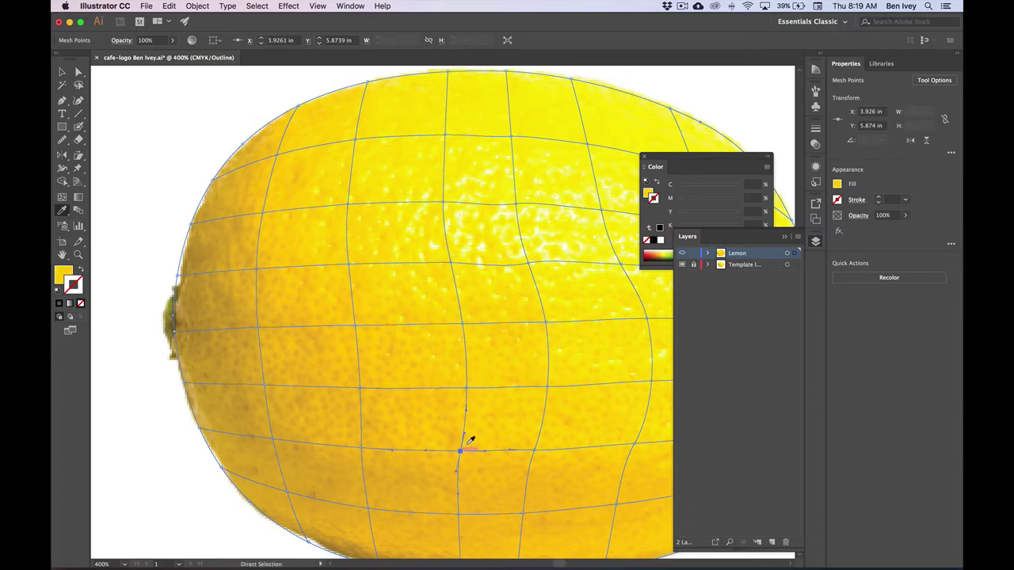
left_click(458, 515, "super")
left_click(475, 493)
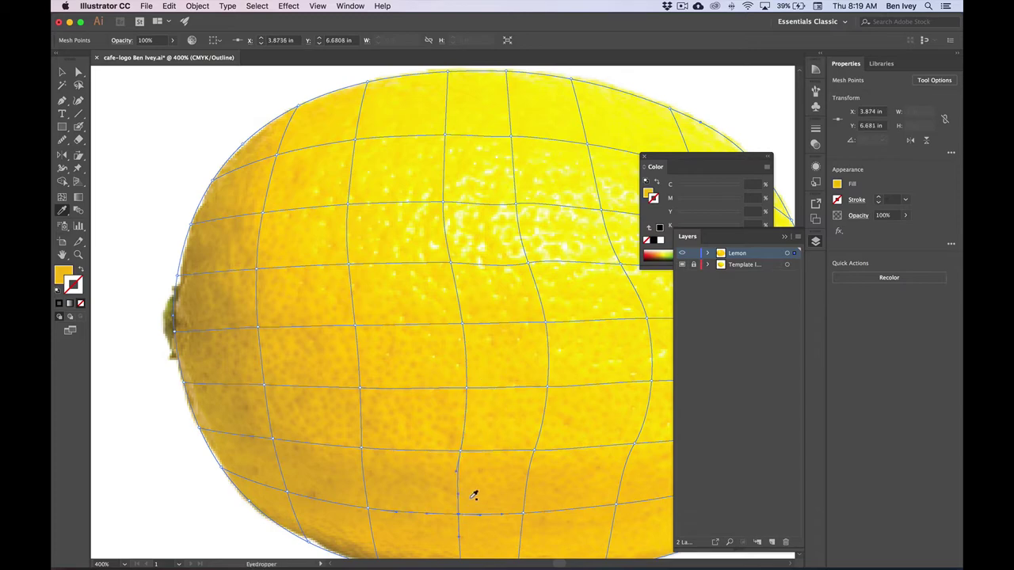
Give the bottom-edge points darker sampled colours, then recolour points back up the centre with paler yellow
left_click_drag(495, 497, 408, 472)
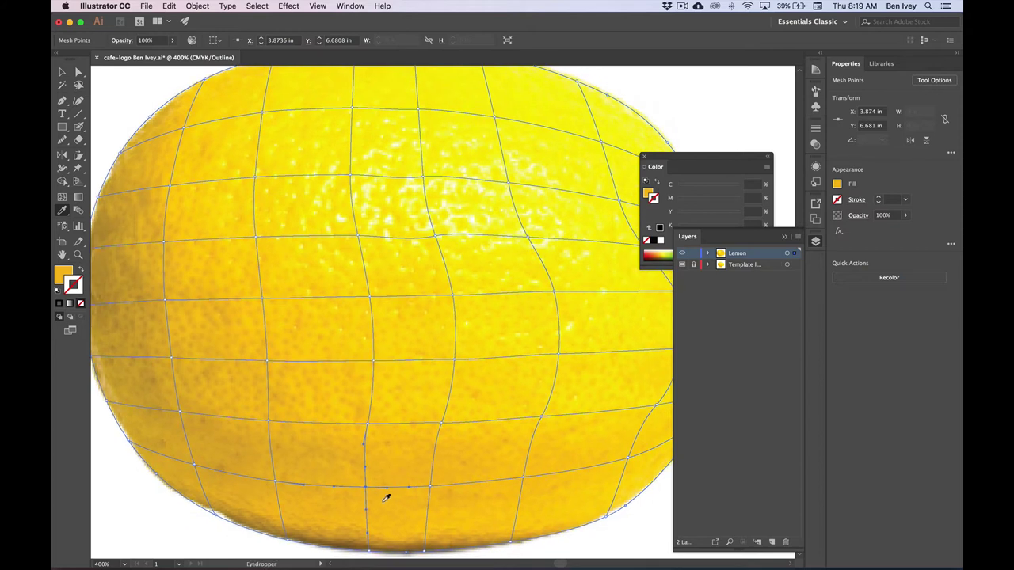
left_click(369, 549, "super")
left_click(383, 536)
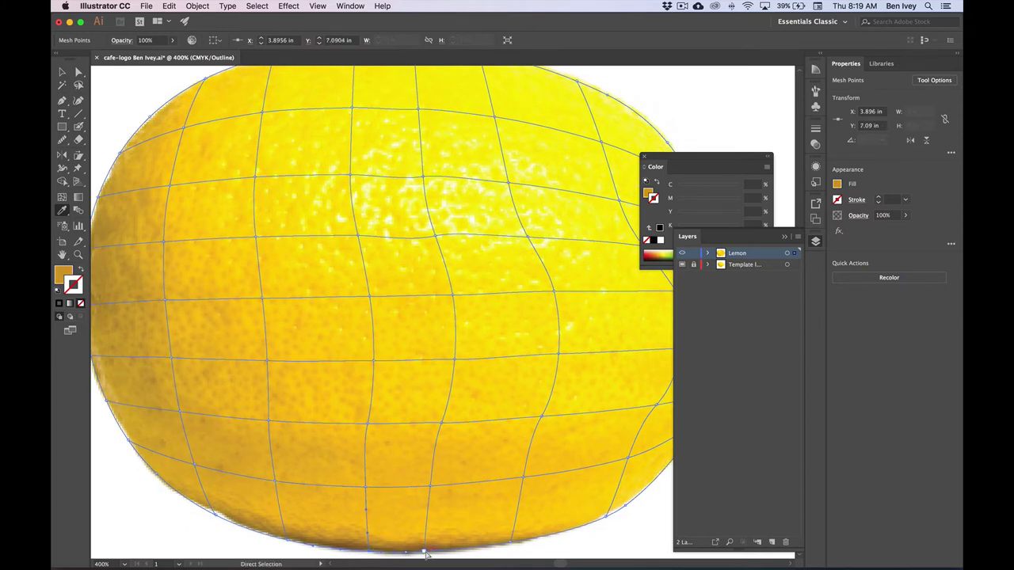
left_click(425, 550, "super")
left_click(430, 484, "super")
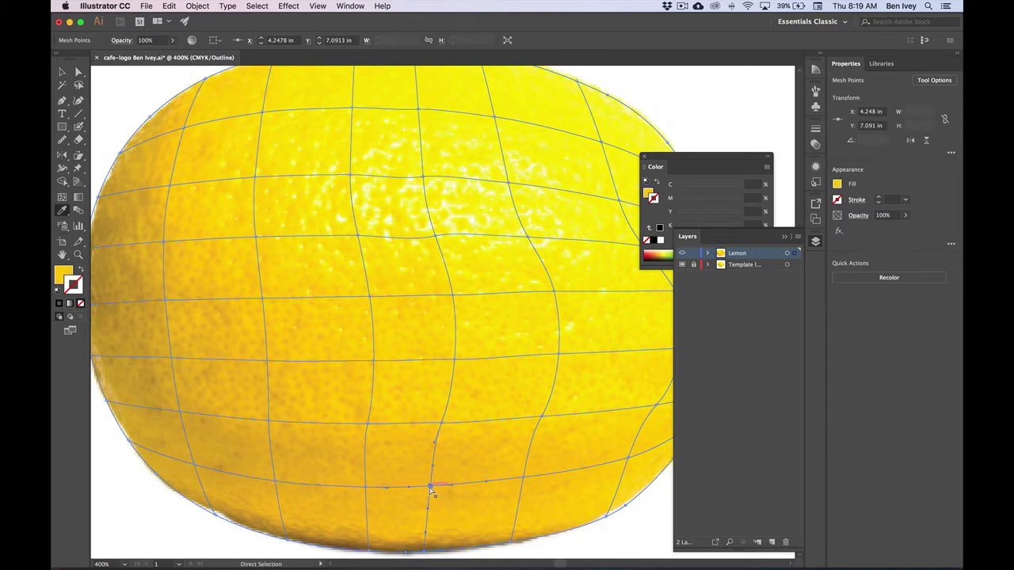
left_click(446, 468)
left_click(441, 425, "super")
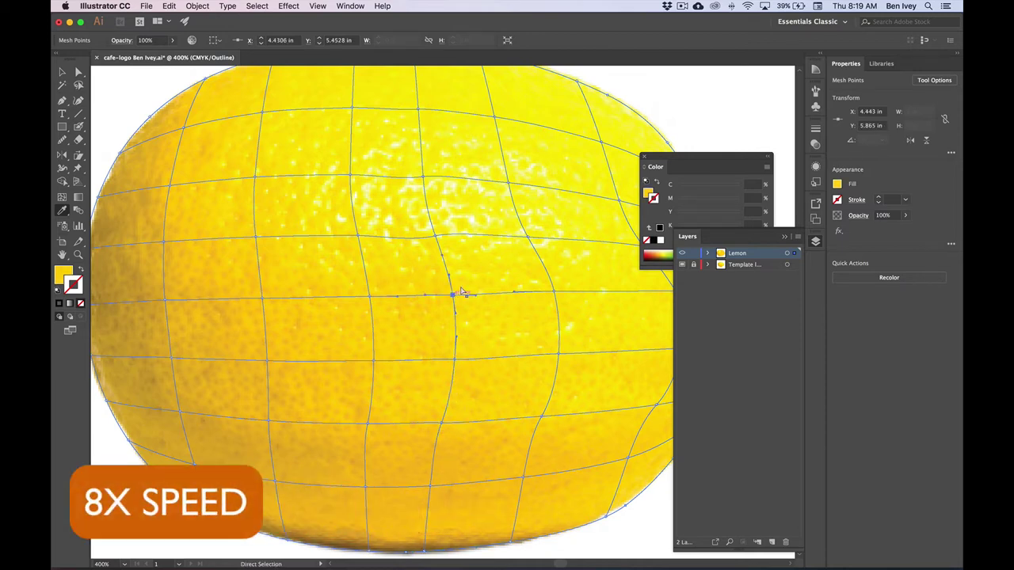
left_click(434, 236, "super")
left_click(427, 198)
Sample photo colours onto two top-edge mesh points and several points in the next column
scroll(446, 159, "up", 3)
scroll(446, 159, "right", 2)
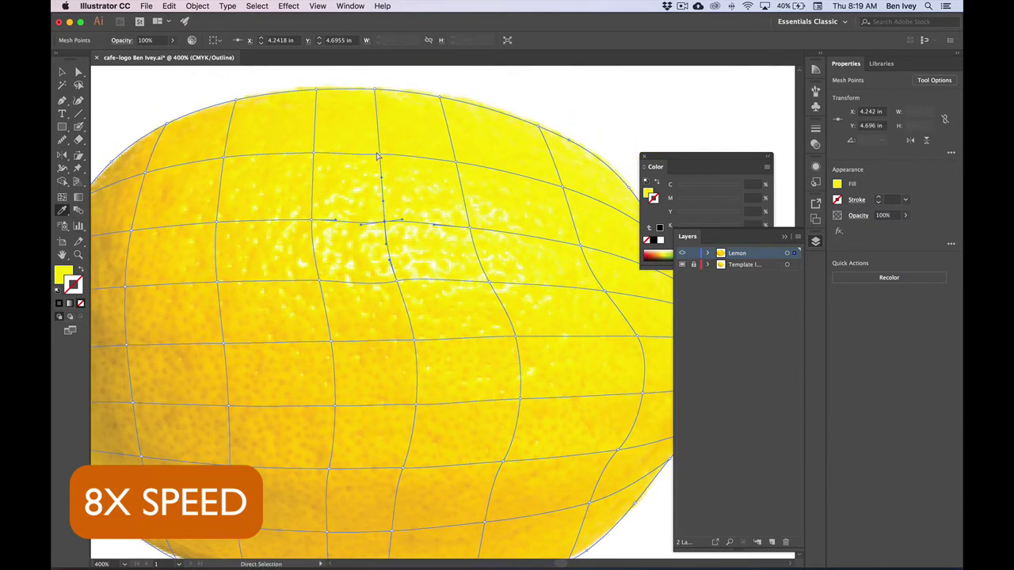
left_click(375, 89, "super")
left_click(444, 94)
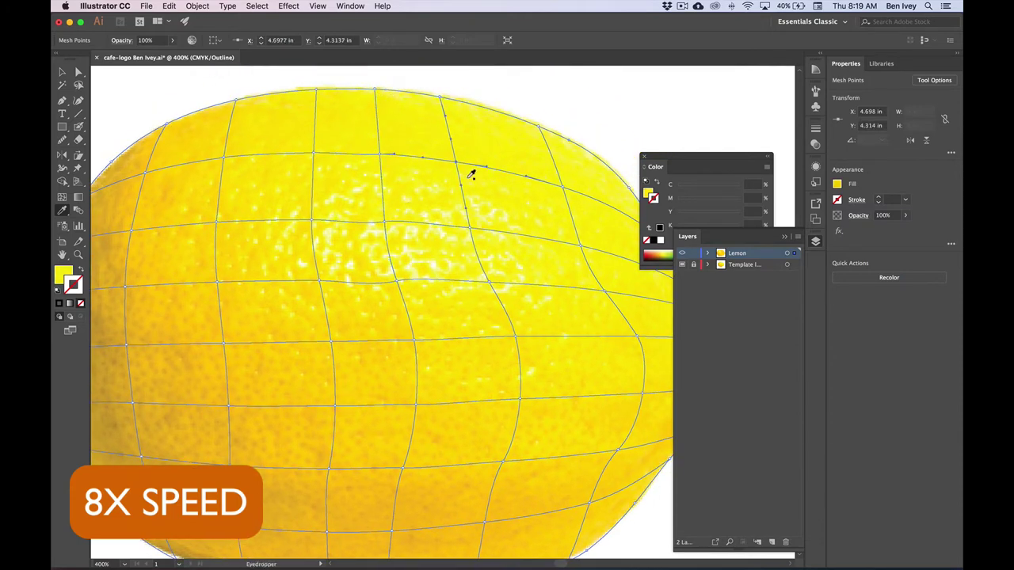
left_click(491, 281, "super")
left_click(526, 323)
left_click(534, 380)
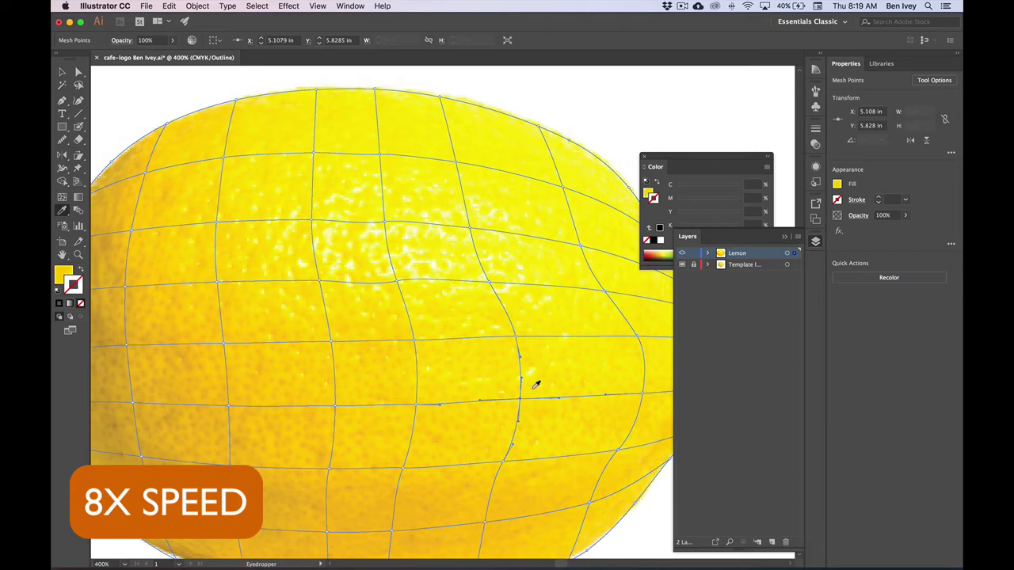
Recolour the lower mesh points and a point near the tip with sampled photo colours
scroll(475, 451, "down", 3)
scroll(475, 452, "right", 2)
left_click(417, 457, "super")
left_click(426, 489)
left_click(406, 535, "super")
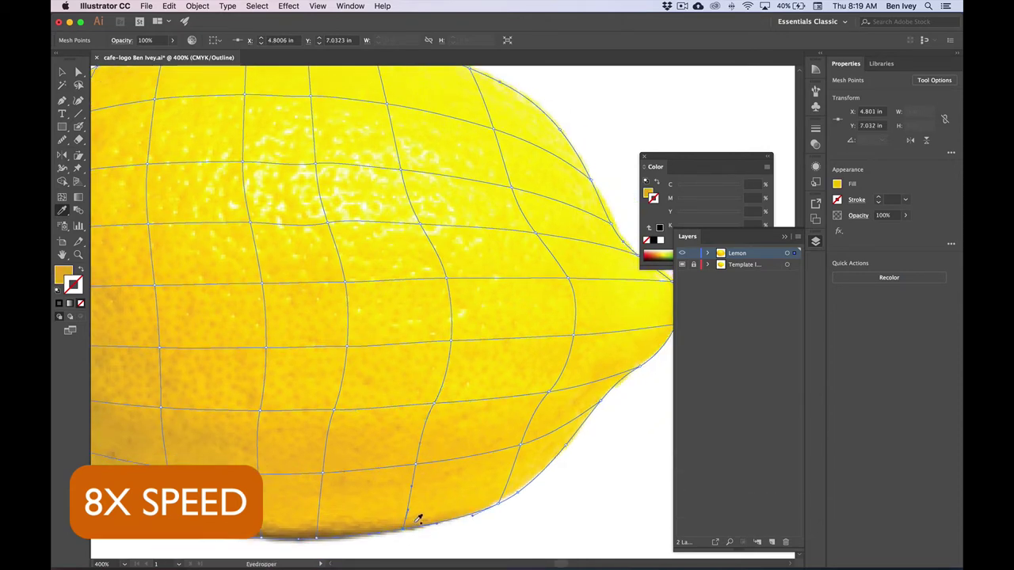
left_click(512, 482)
left_click(521, 449, "super")
left_click(521, 450)
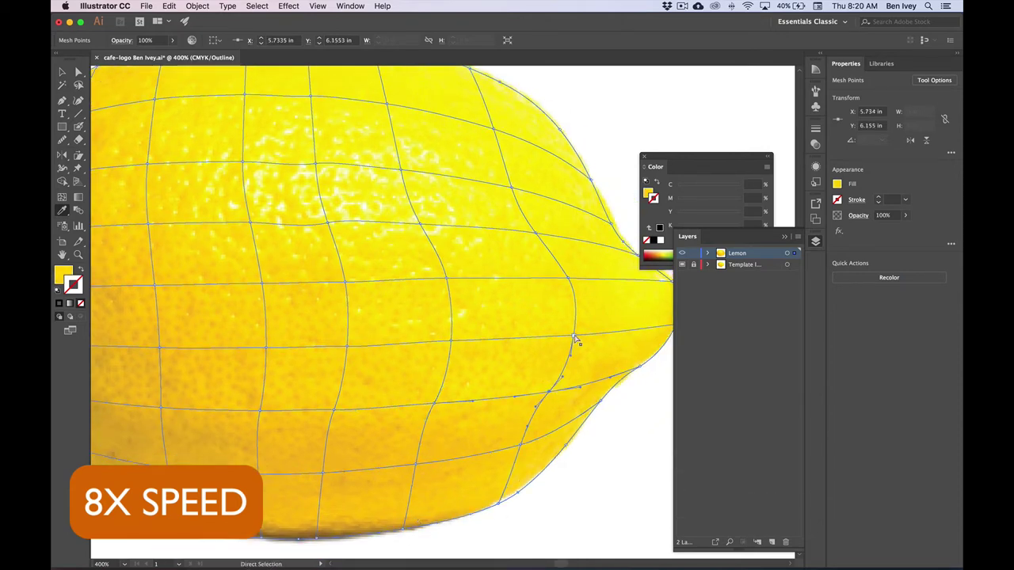
left_click(571, 282, "super")
left_click(571, 281)
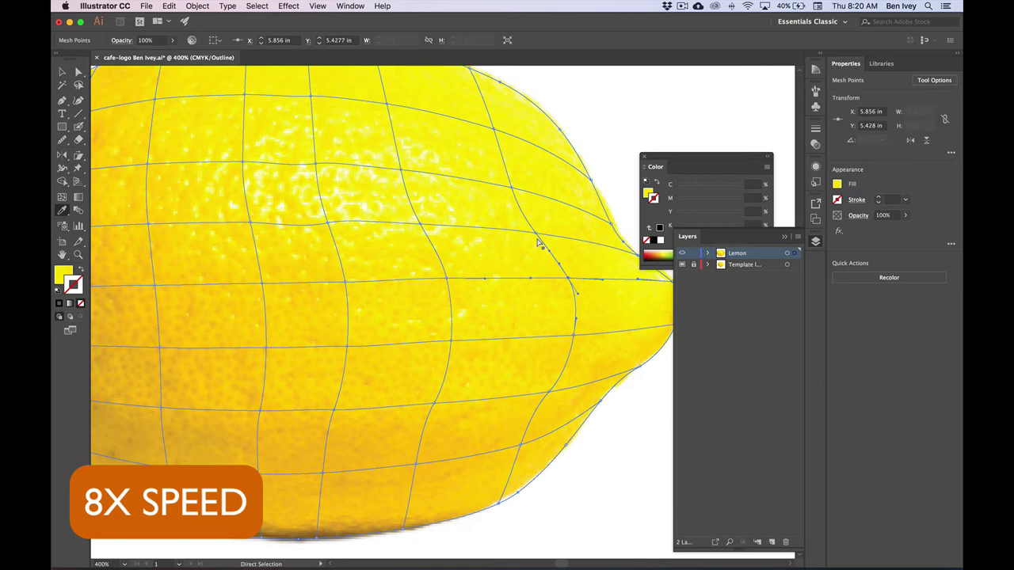
Sample photo colours onto the mesh points along the lemon's upper right edge toward the tip
scroll(502, 208, "up", 3)
left_click(476, 150)
left_click(476, 150)
left_click(552, 204, "super")
left_click(553, 203)
left_click(594, 261, "super")
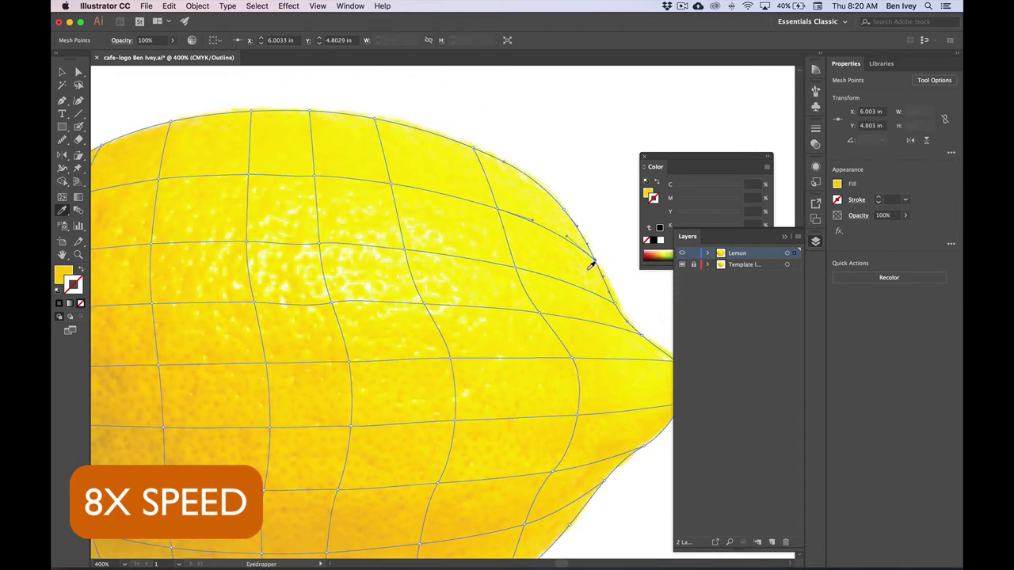
left_click(594, 262)
left_click(615, 304, "super")
left_click(615, 304)
left_click(629, 317, "super")
left_click(642, 320)
Darken the tip and lower-edge mesh points with sampled colours, then zoom out to 300%
left_click_drag(633, 339, 520, 312)
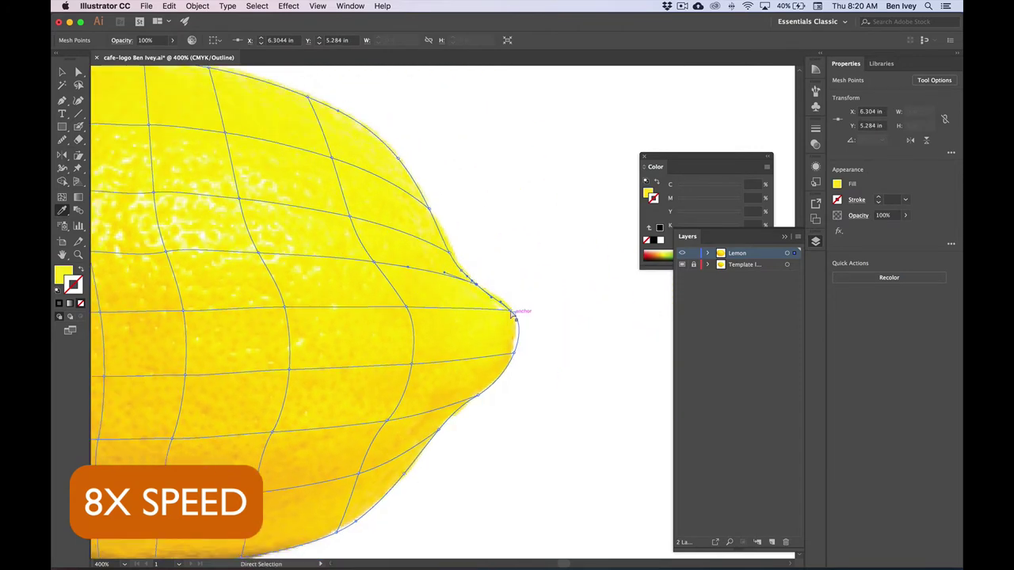
left_click(516, 317, "super")
left_click(516, 317)
left_click(503, 356, "super")
left_click(503, 356)
left_click(444, 432, "super")
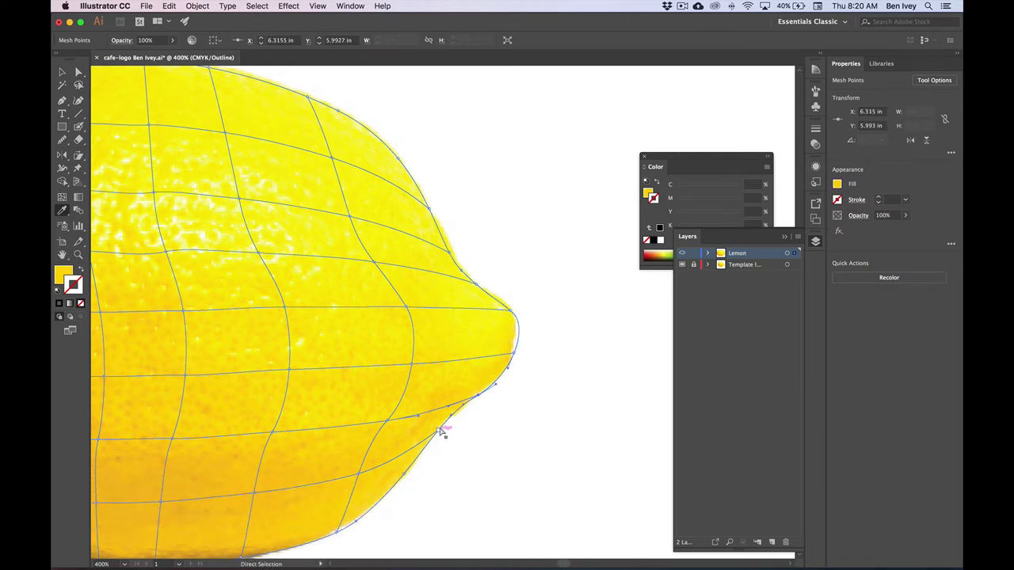
left_click(441, 432)
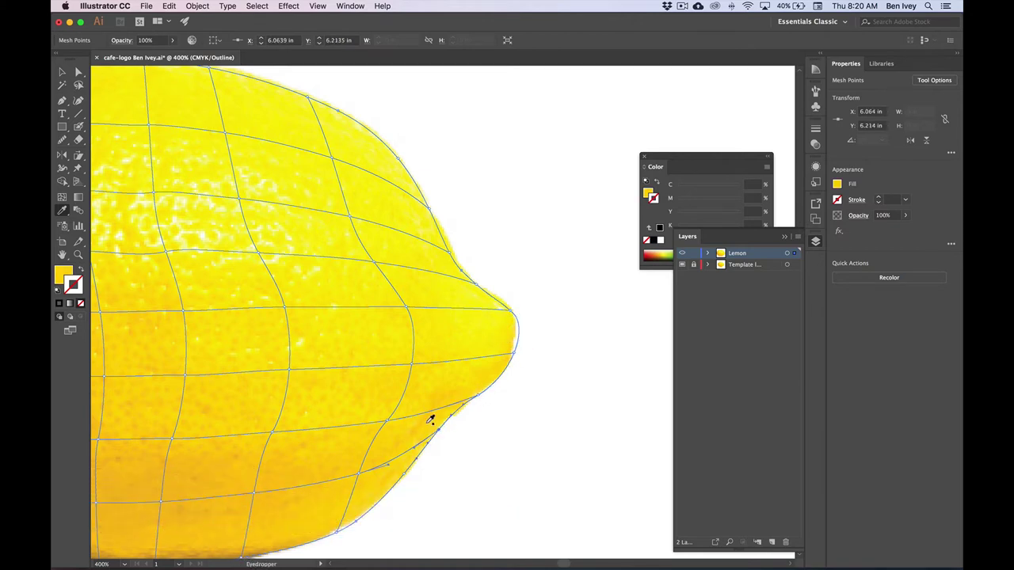
left_click(349, 516, "super")
key("super+minus")
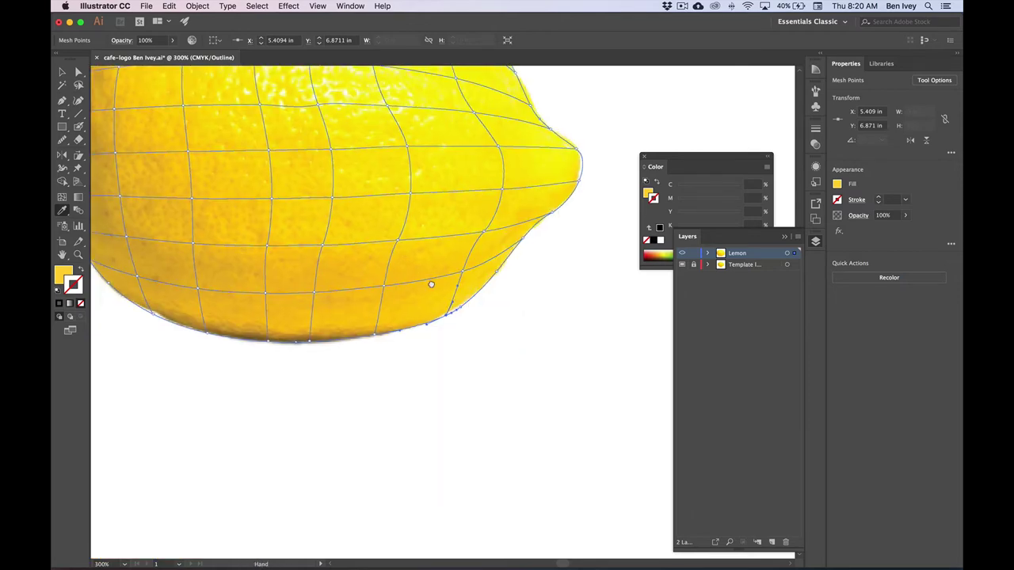
Zoom out, switch the Lemon layer to full preview, and deselect the mesh
key("super+minus")
scroll(484, 396, "up", 2)
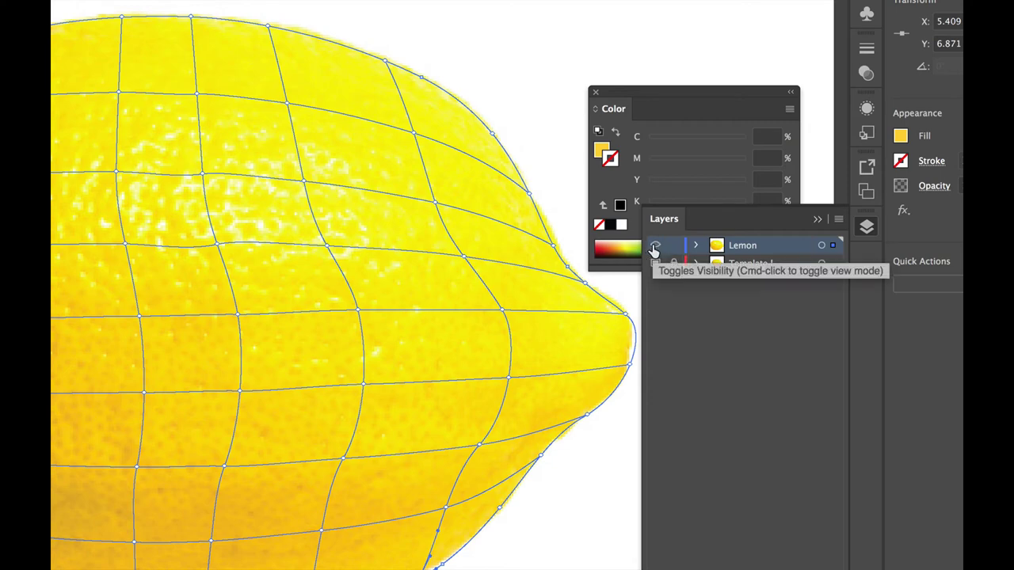
left_click(654, 251, "super")
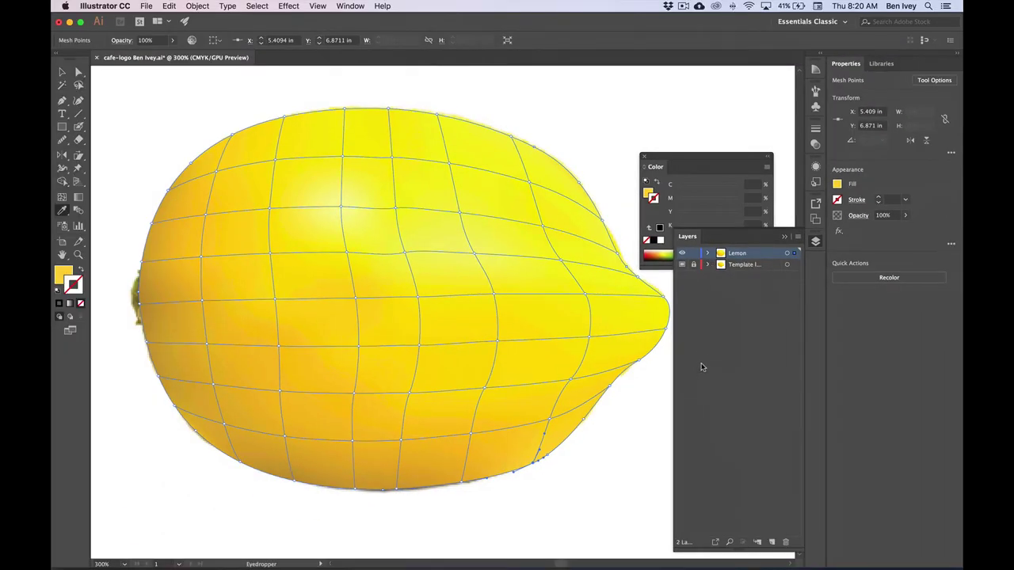
key("super+shift+a")
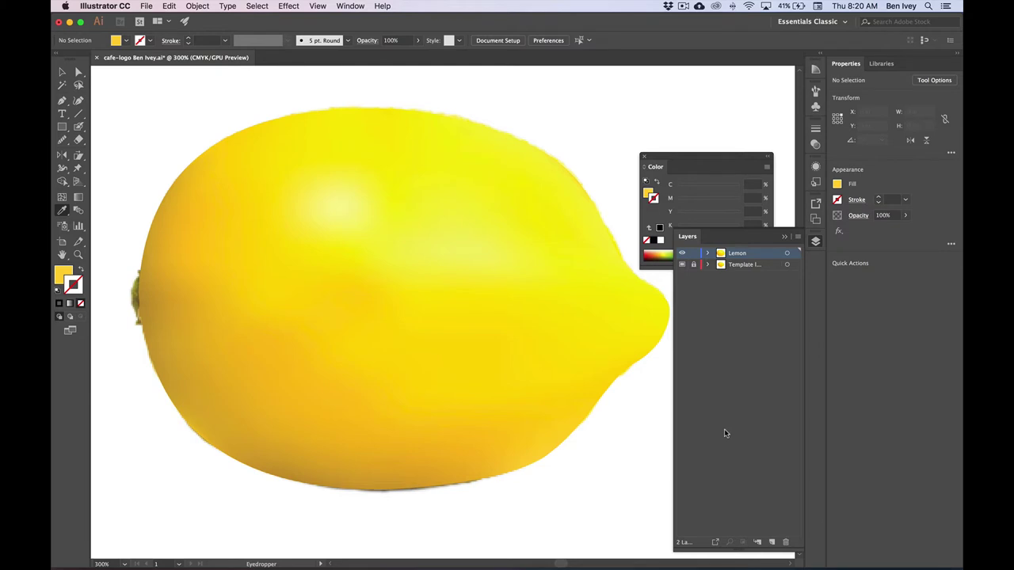
Save the document with File > Save
left_click(147, 5)
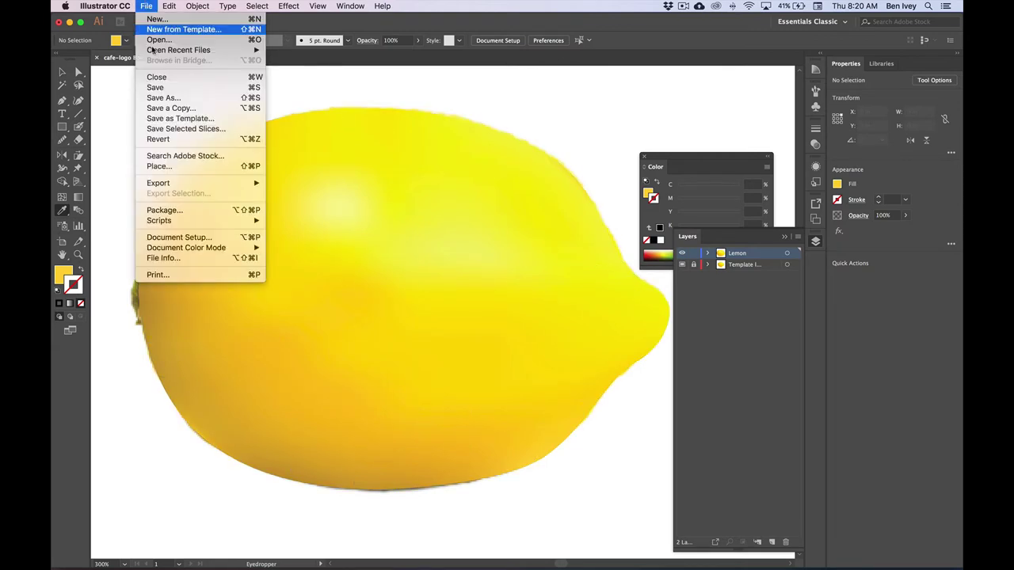
left_click(156, 88)
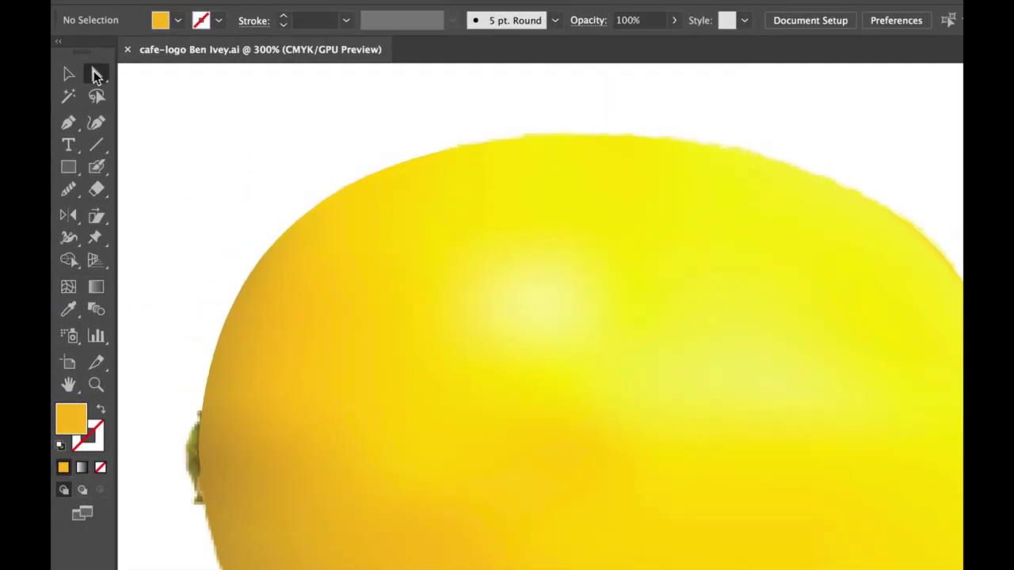
With Direct Selection, nudge a mesh point at the lemon's bottom slightly down and right
left_click(96, 74)
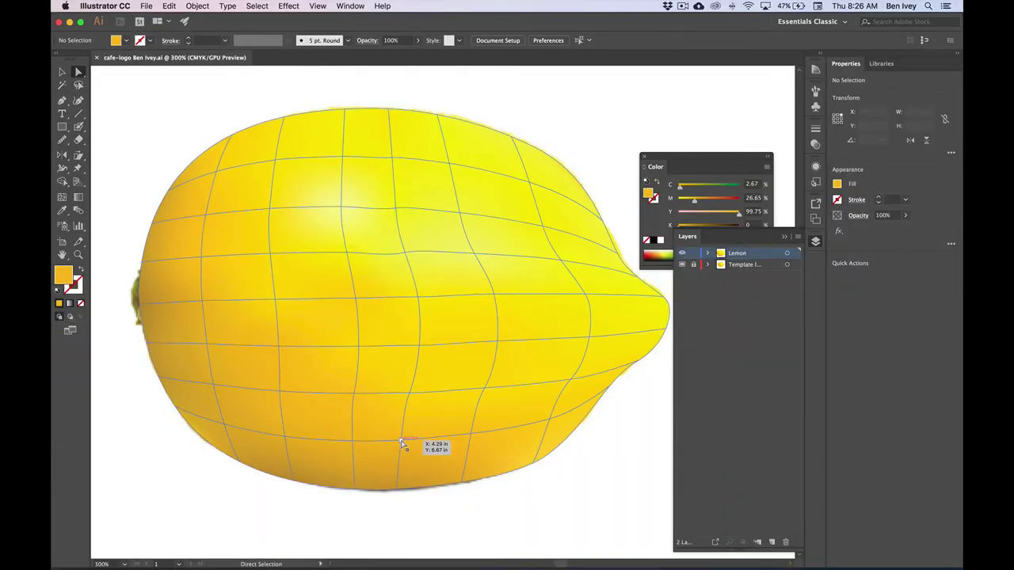
left_click(401, 442)
mouse_move(402, 444)
left_mouse_down()
mouse_move(425, 460)
mouse_move(397, 446)
left_mouse_up()
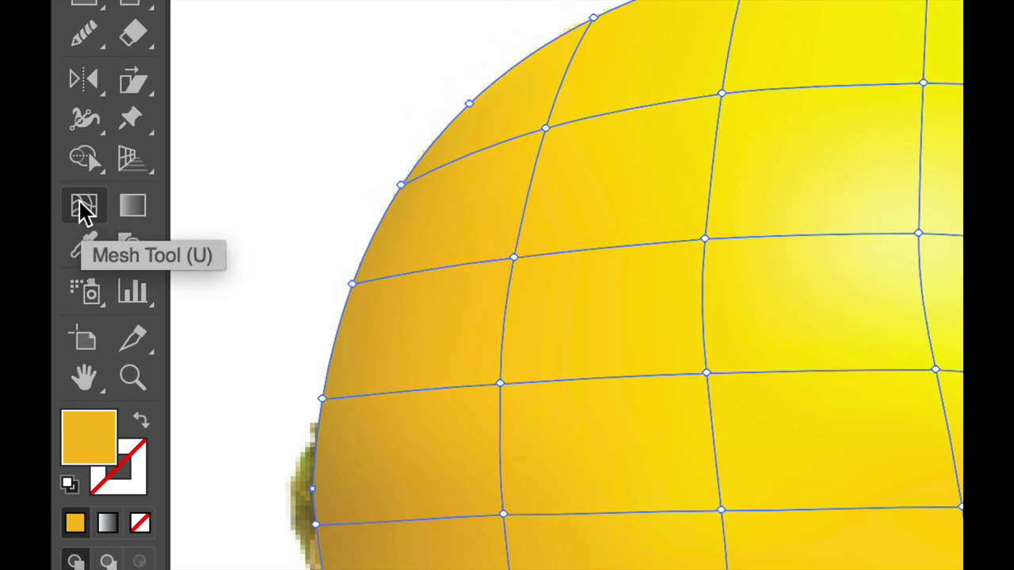
Add a mesh point near the lemon's bottom edge with the Mesh tool, then undo the last addition
left_click(78, 208)
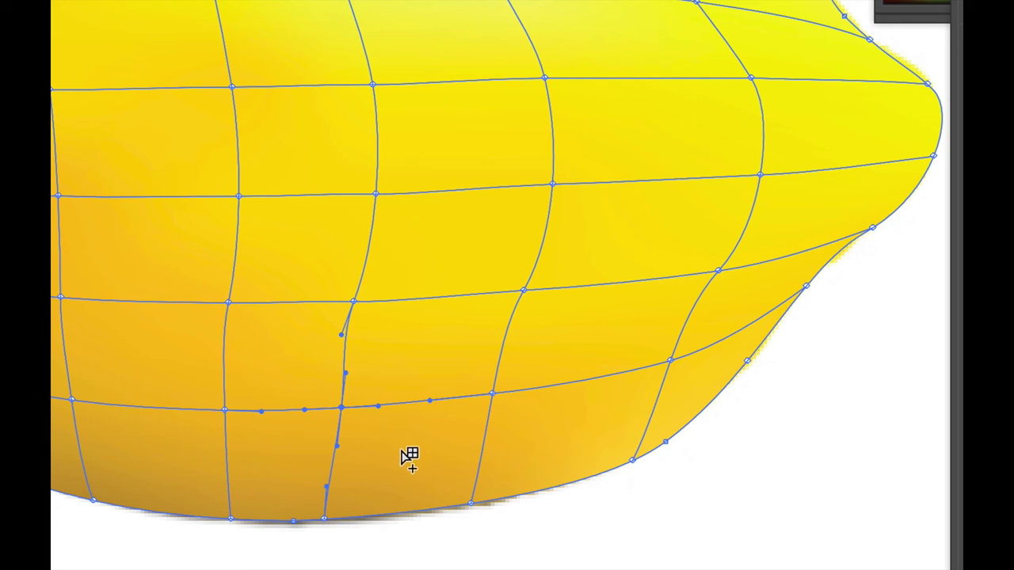
left_click(480, 447)
scroll(418, 451, "left", 6)
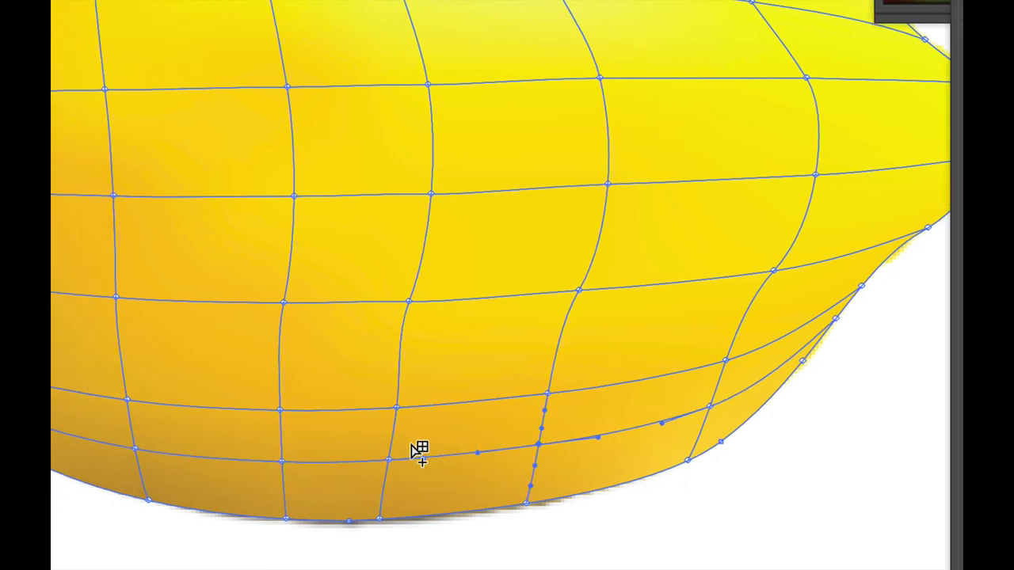
scroll(418, 452, "left", 2)
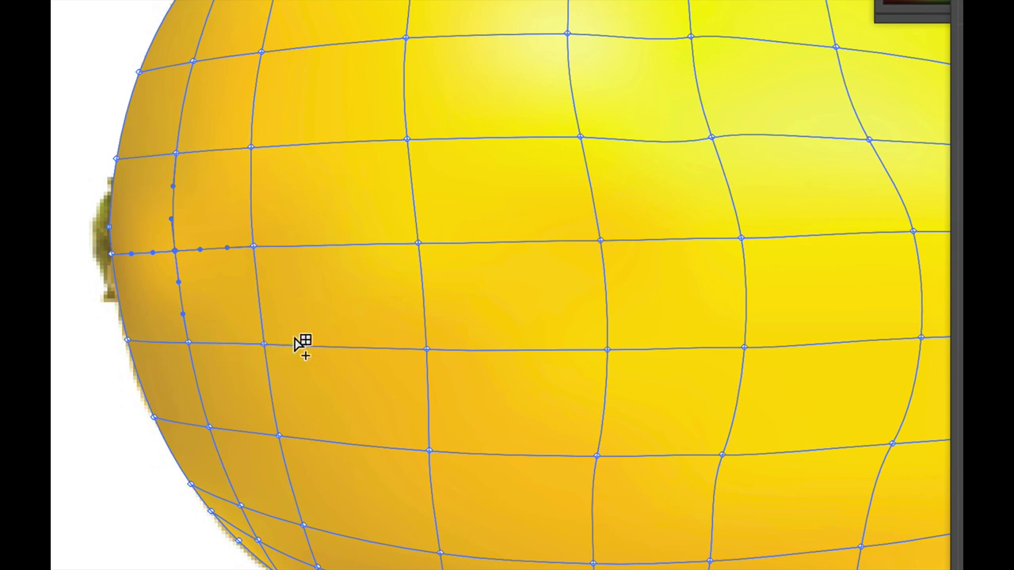
key("ctrl+z")
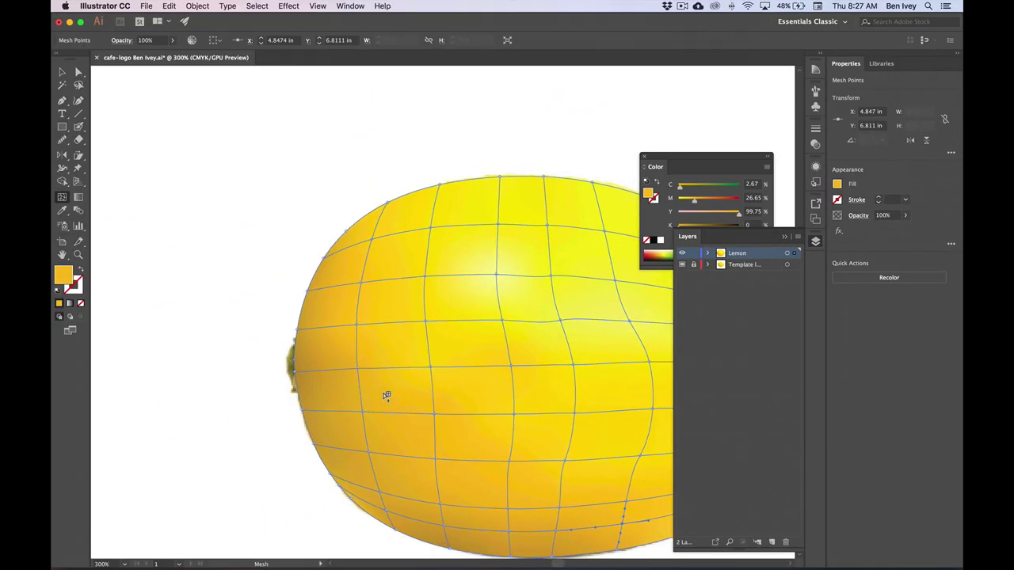
Select the new mesh points on the lemon's bottom and lower-left edges to check them
scroll(380, 395, "right", 5)
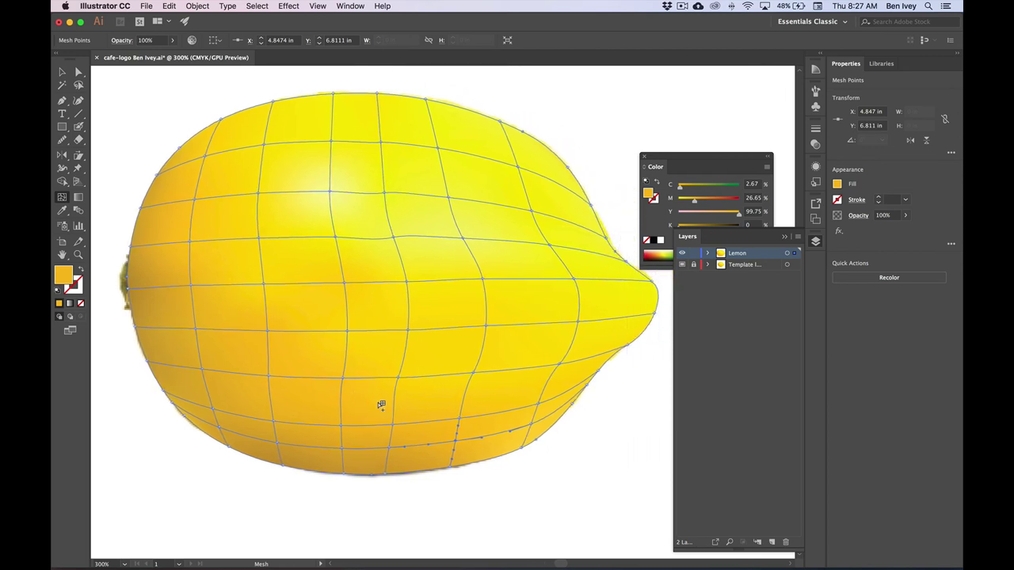
left_click(78, 71)
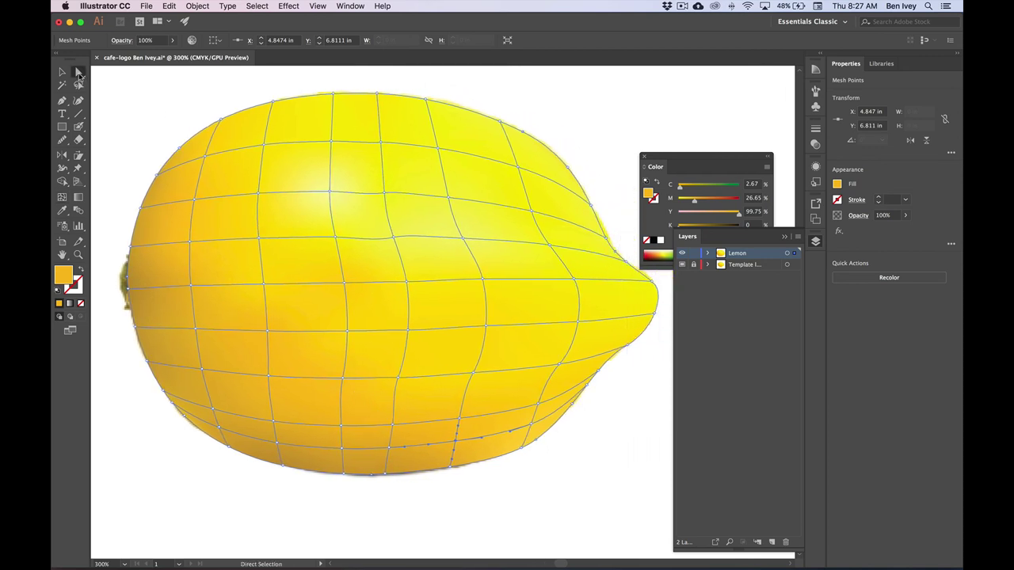
left_click(344, 474)
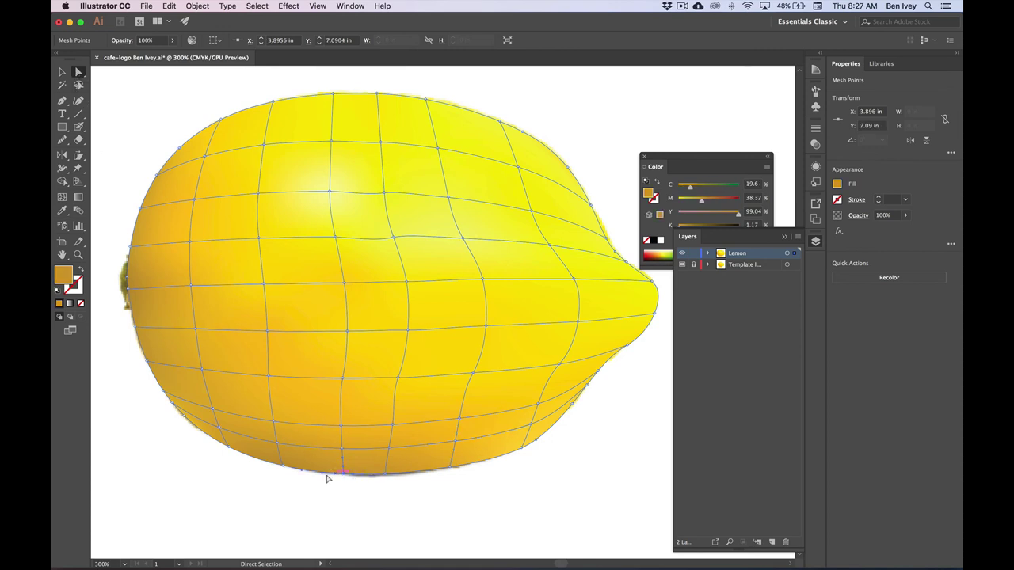
left_click(283, 469)
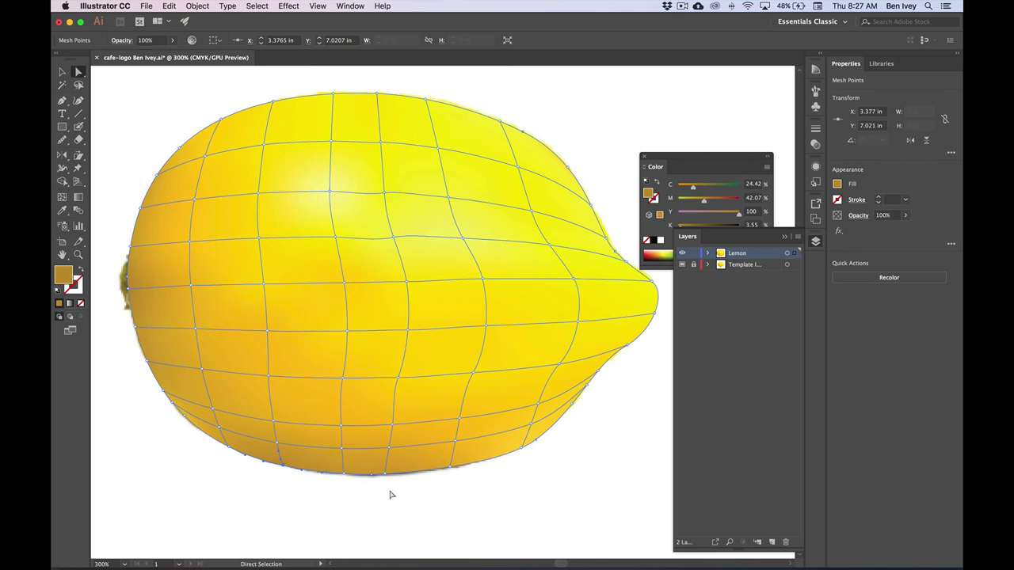
Deselect the lemon mesh and save the cafe logo document
left_click(415, 497)
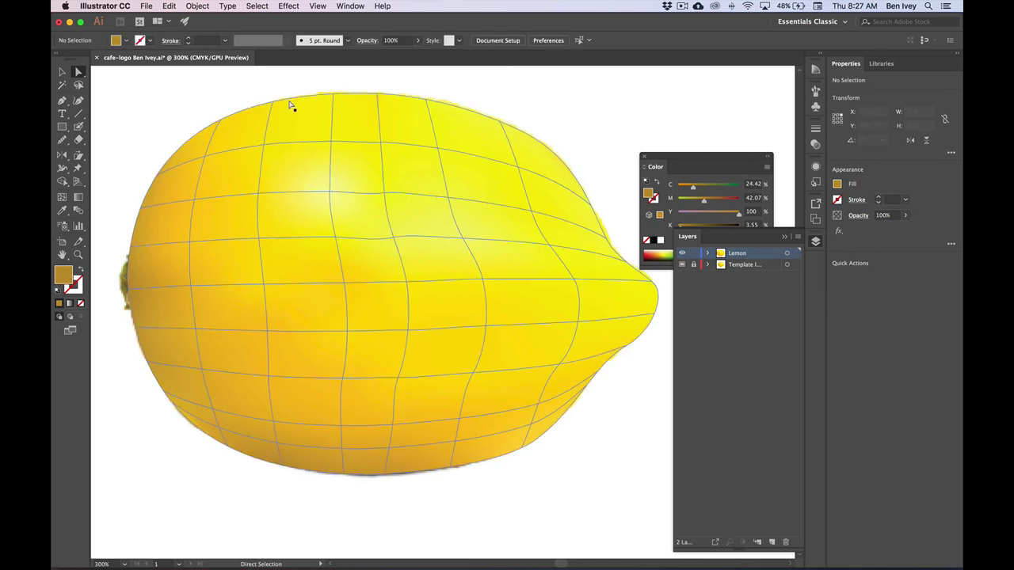
left_click(146, 5)
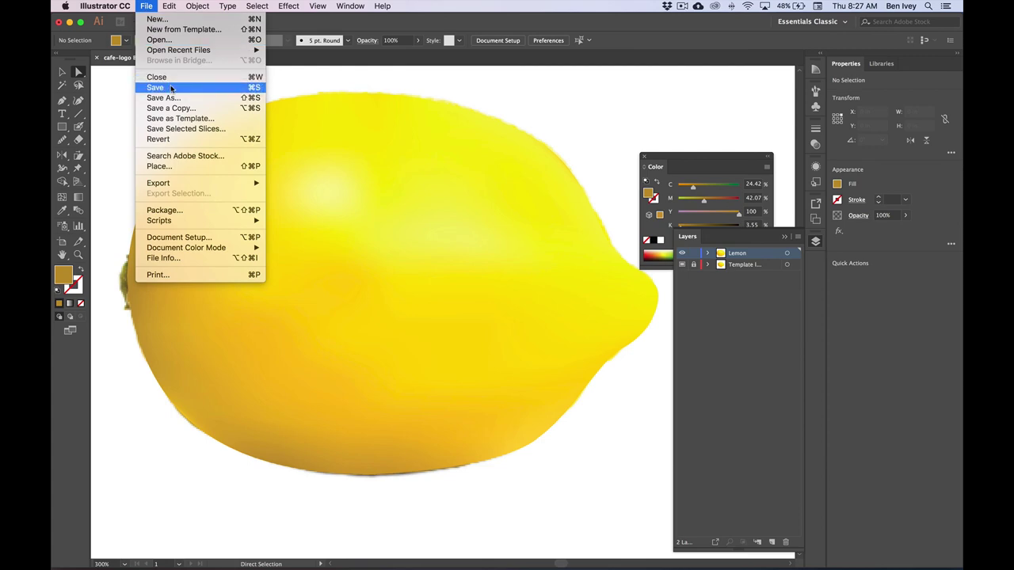
left_click(171, 87)
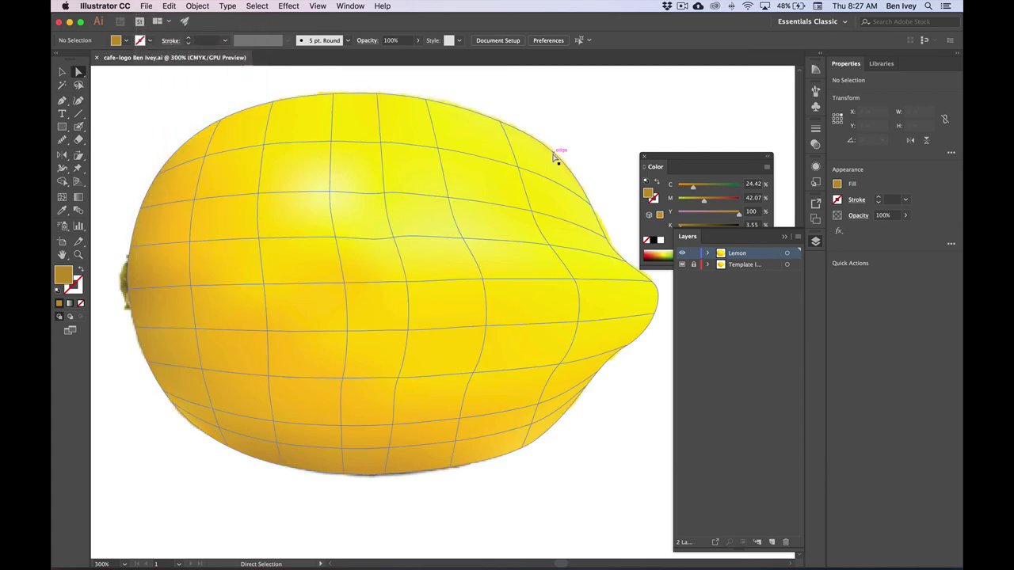